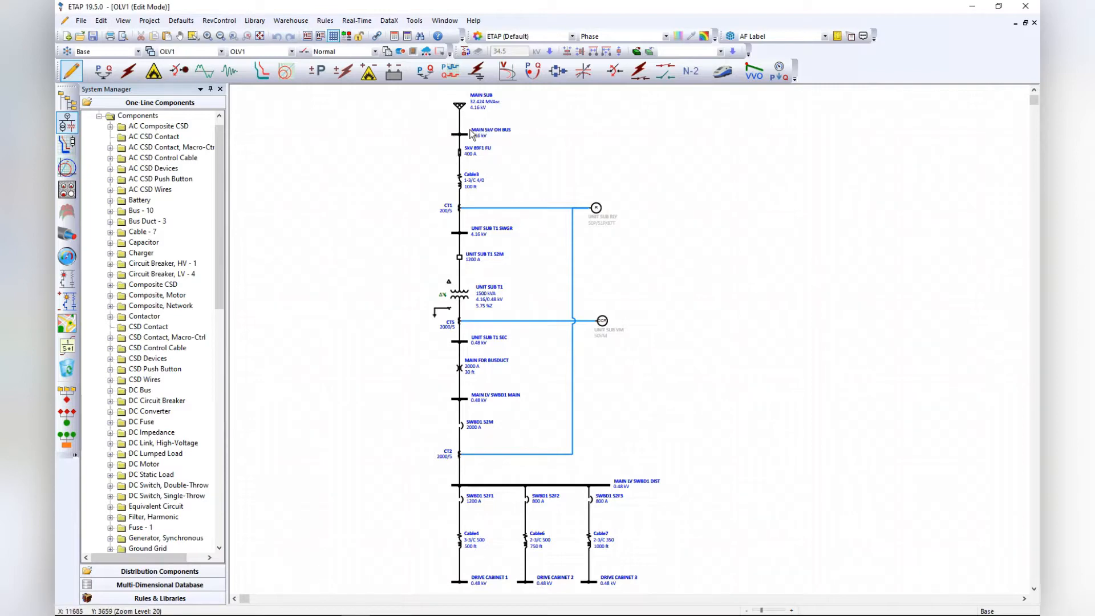
- Examine the one-line diagram from the MAIN SUB utility source through the 5 kV fuse, CT1, relay and UNIT SUB T1 transformer
{"action": "scroll", "coordinate": [470, 134], "scroll_direction": "up", "scroll_amount": 3}
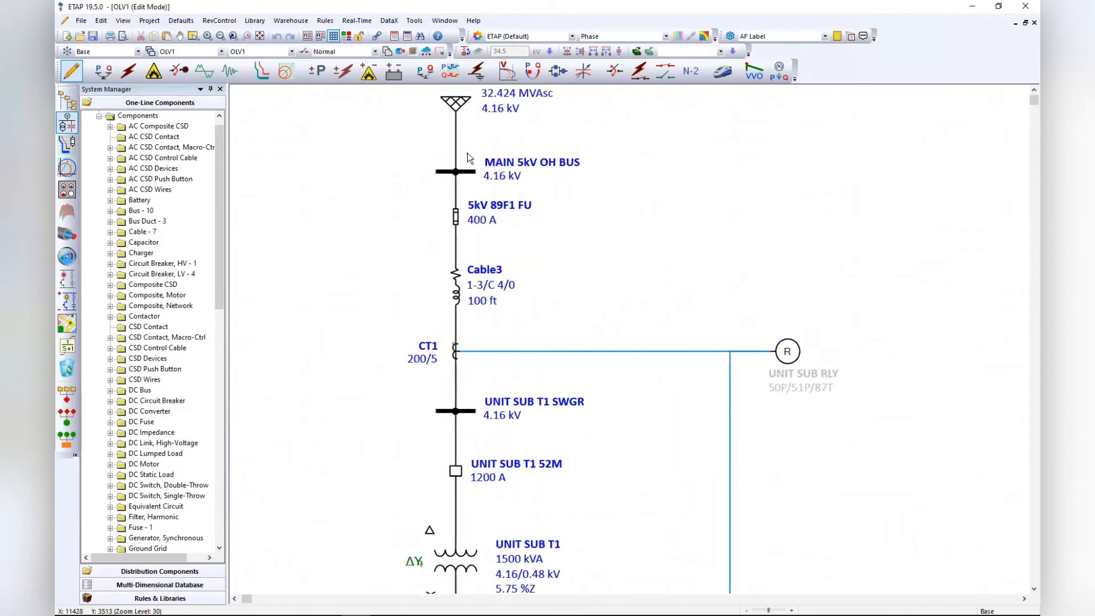
{"action": "scroll", "coordinate": [468, 158], "scroll_direction": "up", "scroll_amount": 1}
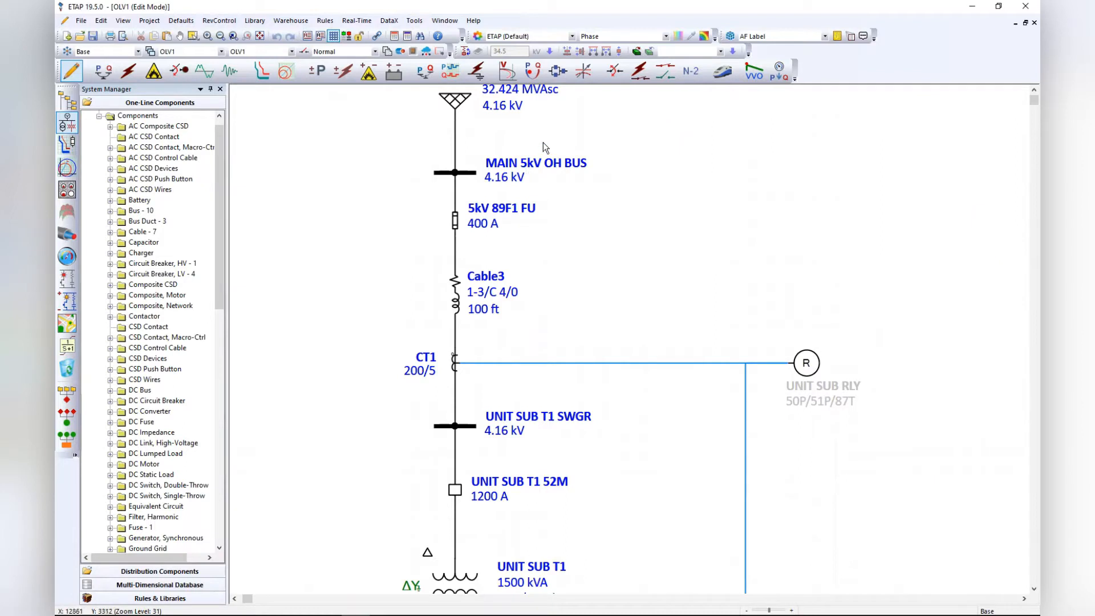
{"action": "scroll", "coordinate": [540, 154], "scroll_direction": "down", "scroll_amount": 2}
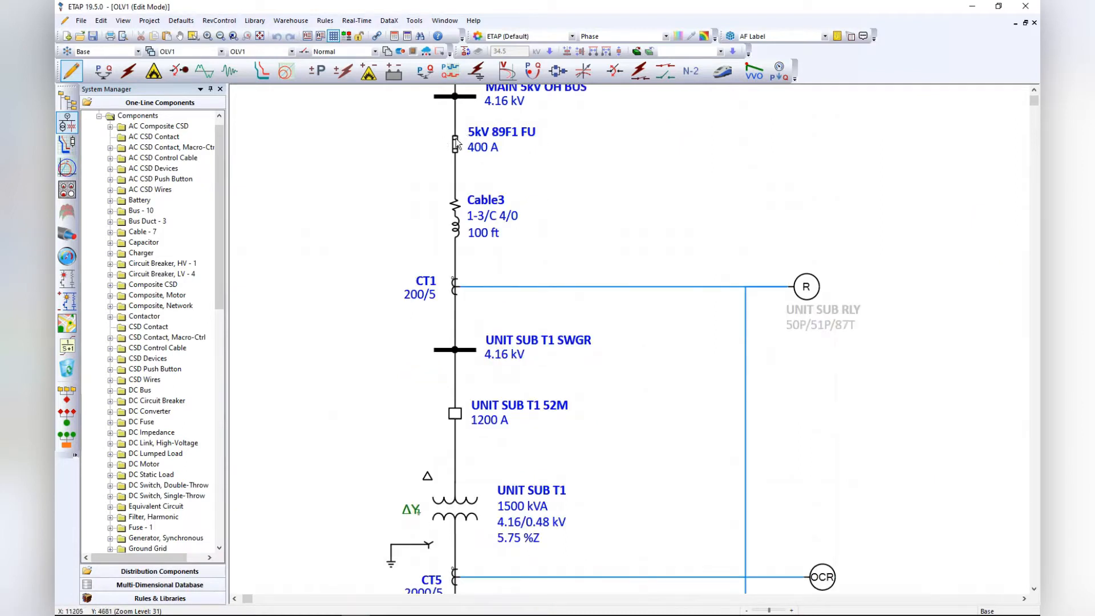
{"action": "mouse_move", "coordinate": [455, 145]}
{"action": "scroll", "coordinate": [644, 188], "scroll_direction": "down", "scroll_amount": 3}
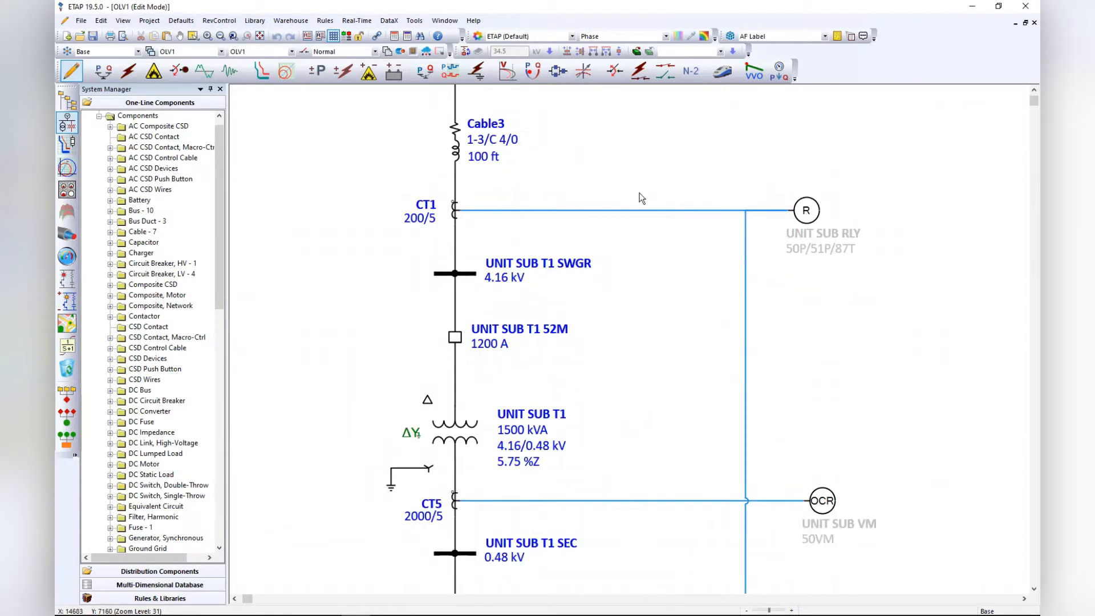
{"action": "scroll", "coordinate": [548, 194], "scroll_direction": "down", "scroll_amount": 3}
{"action": "scroll", "coordinate": [514, 159], "scroll_direction": "down", "scroll_amount": 2}
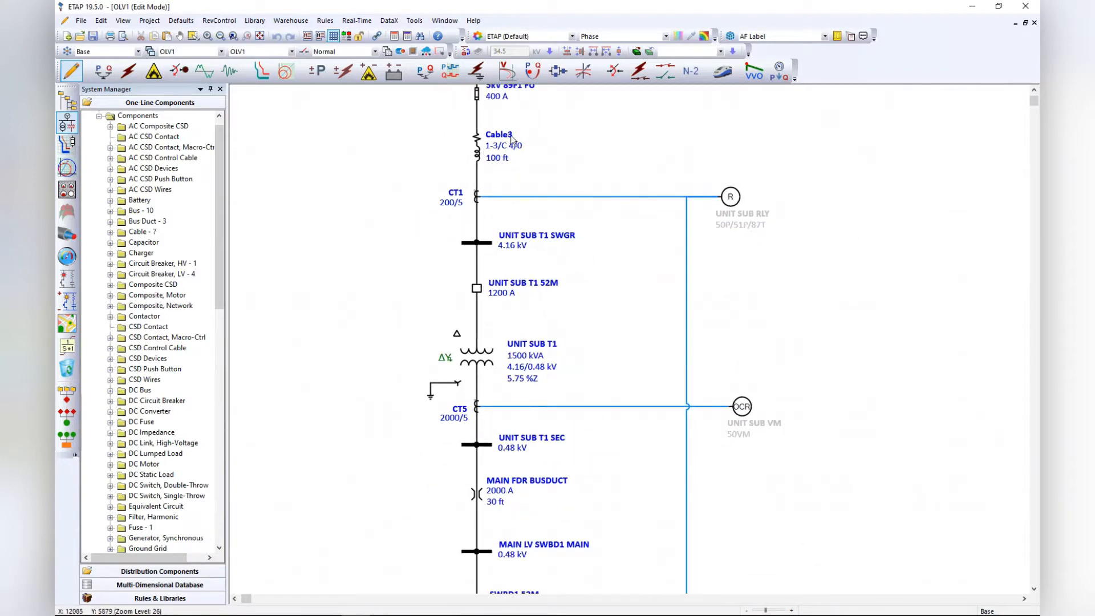
{"action": "scroll", "coordinate": [499, 163], "scroll_direction": "down", "scroll_amount": 3}
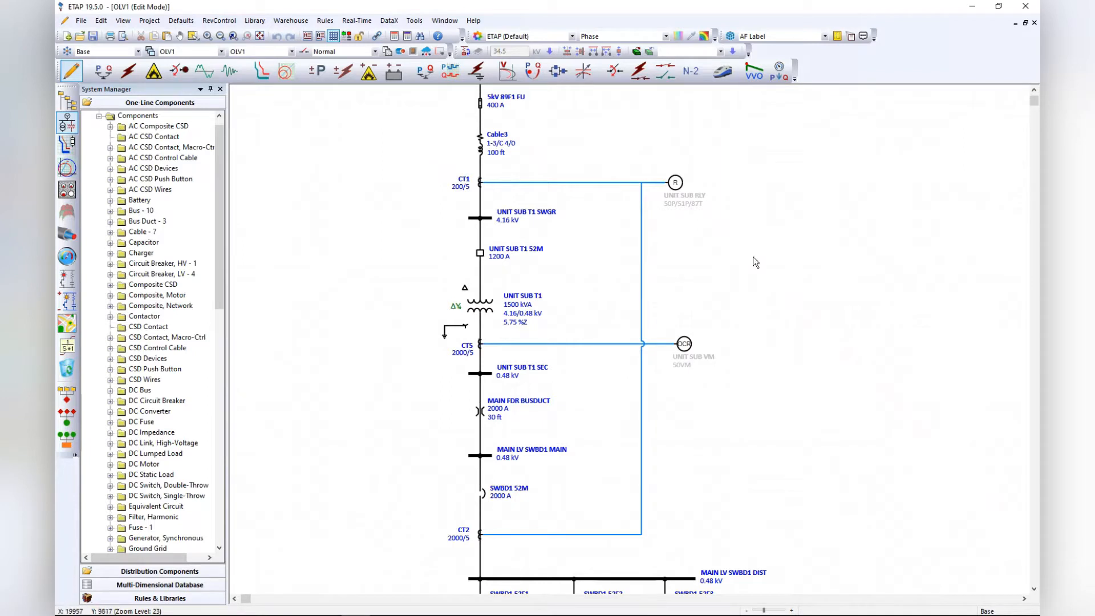
{"action": "scroll", "coordinate": [488, 251], "scroll_direction": "up", "scroll_amount": 4}
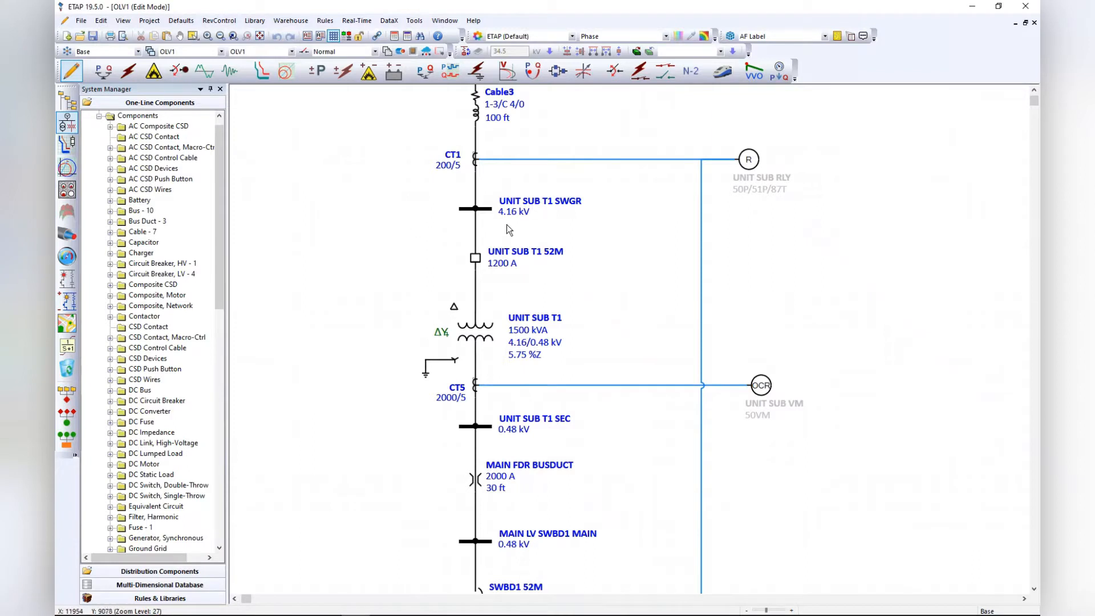
- Examine the 0.48 kV side of the one-line diagram, from the transformer secondary and busduct to the switchboard feeders and three drive cabinets
{"action": "scroll", "coordinate": [506, 224], "scroll_direction": "down", "scroll_amount": 3}
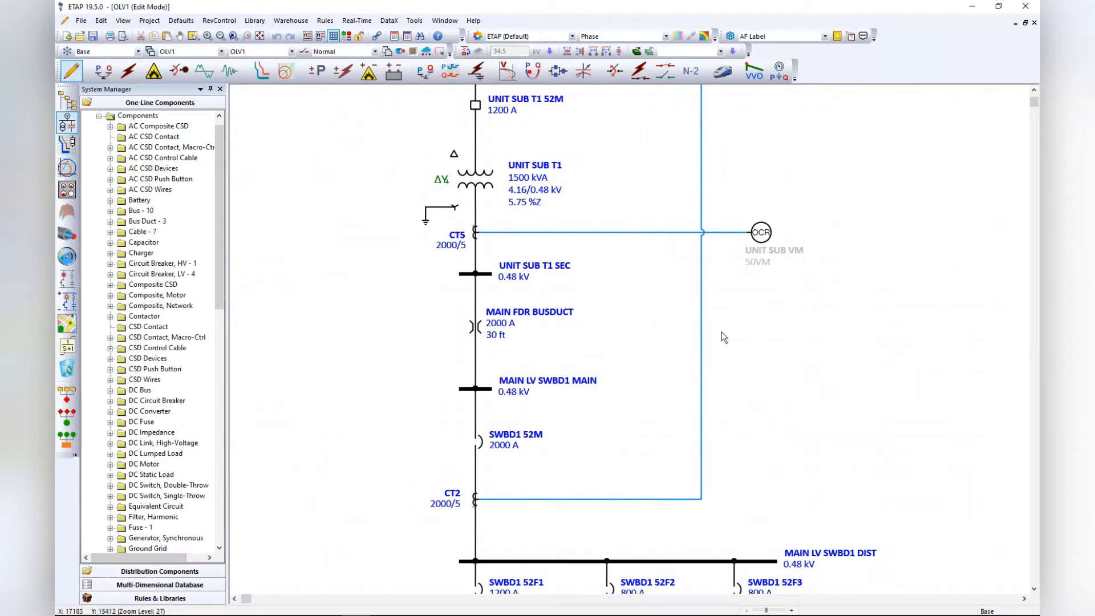
{"action": "scroll", "coordinate": [515, 221], "scroll_direction": "down", "scroll_amount": 3}
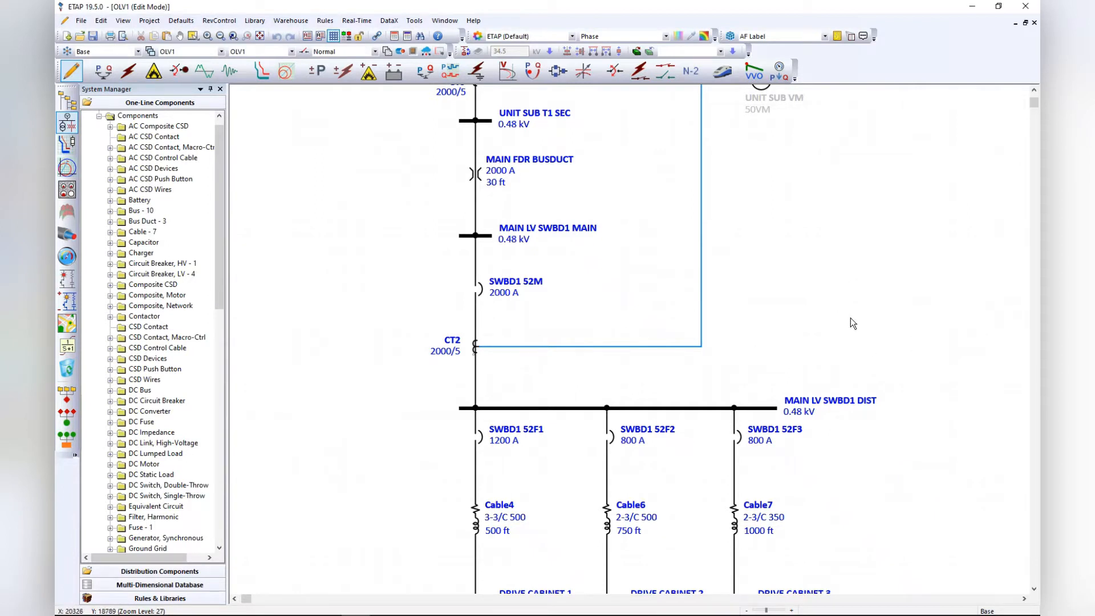
{"action": "scroll", "coordinate": [833, 265], "scroll_direction": "down", "scroll_amount": 2}
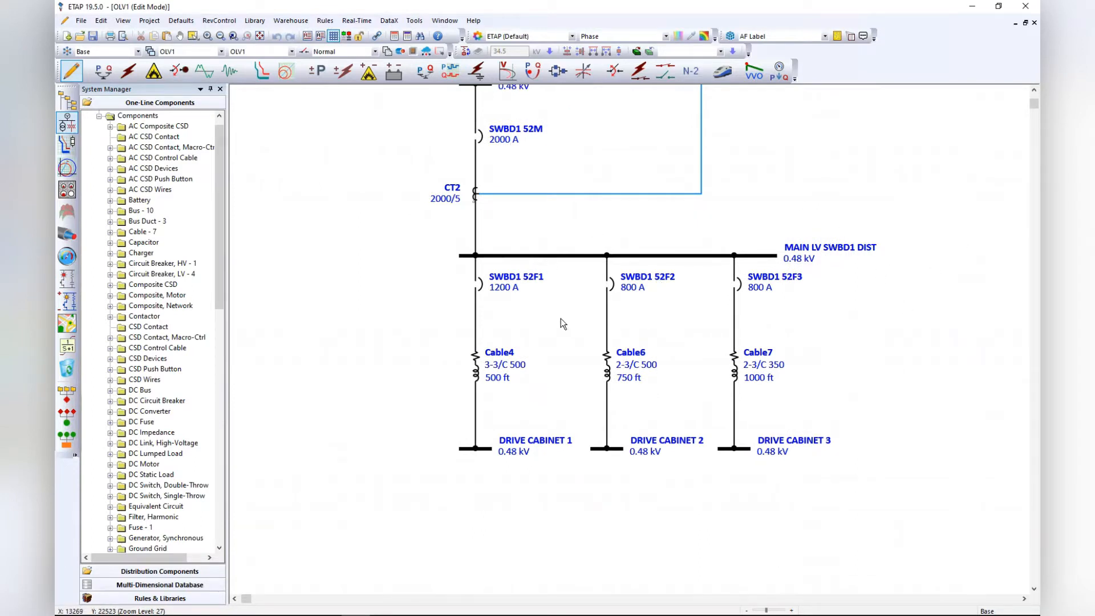
{"action": "scroll", "coordinate": [560, 318], "scroll_direction": "up", "scroll_amount": 1}
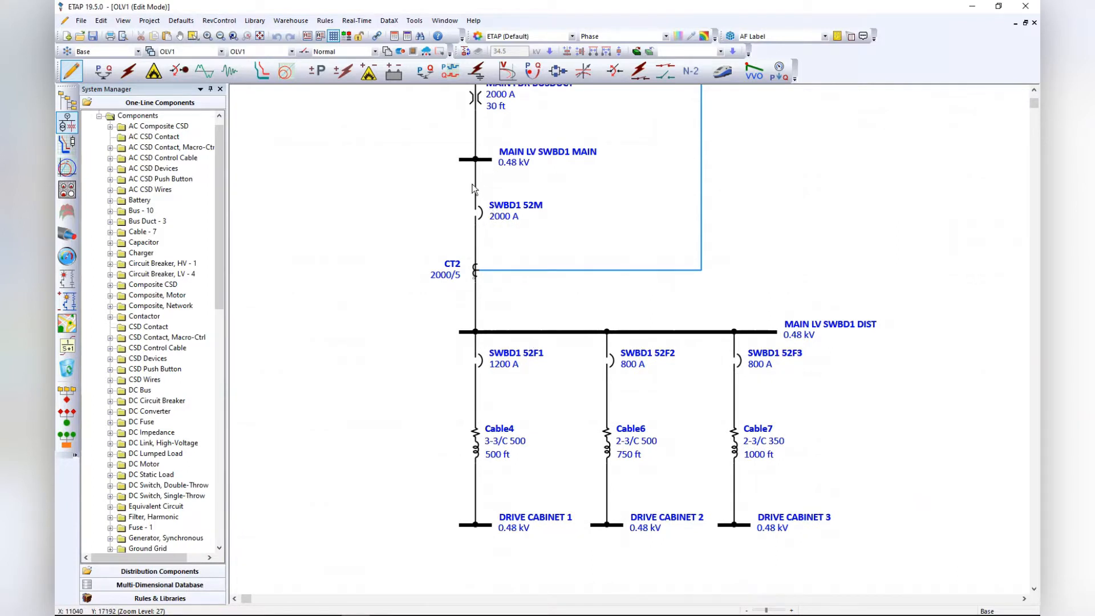
{"action": "scroll", "coordinate": [460, 272], "scroll_direction": "down", "scroll_amount": 1}
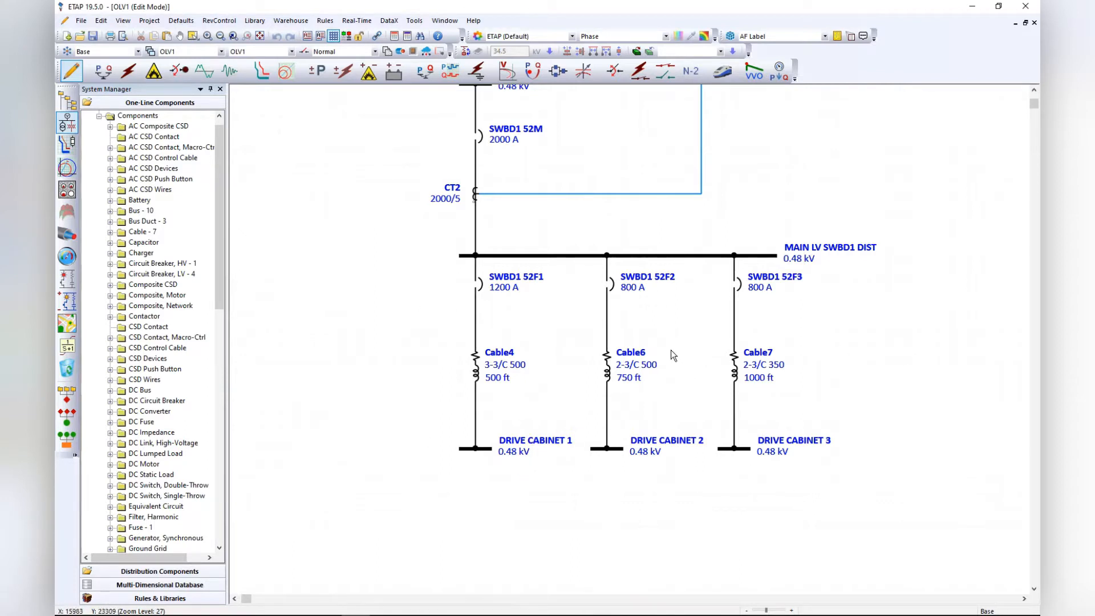
{"action": "scroll", "coordinate": [670, 350], "scroll_direction": "up", "scroll_amount": 2}
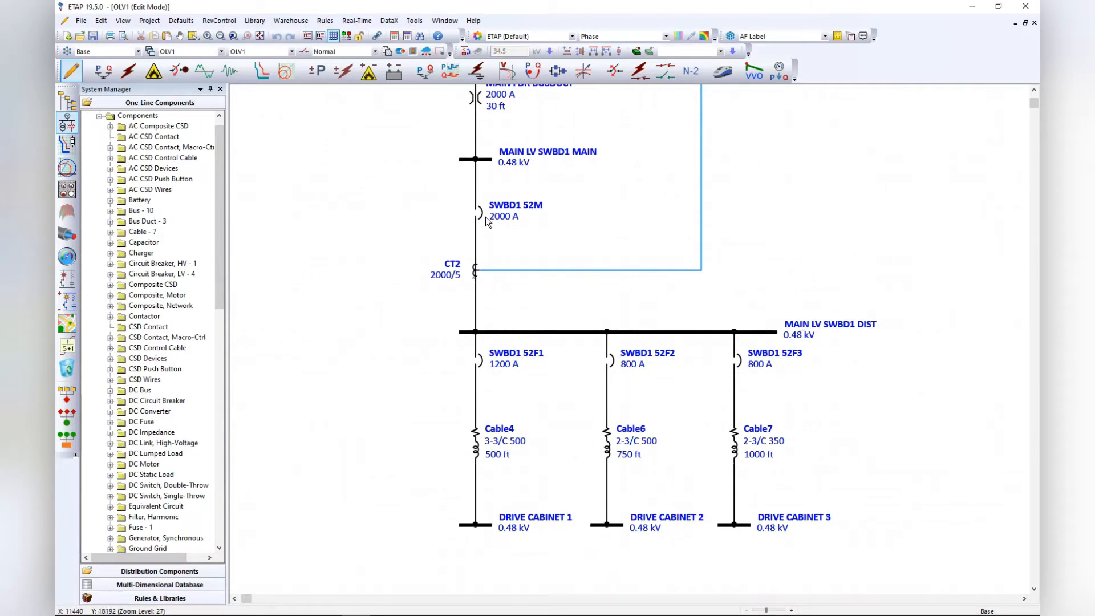
{"action": "scroll", "coordinate": [596, 303], "scroll_direction": "up", "scroll_amount": 4}
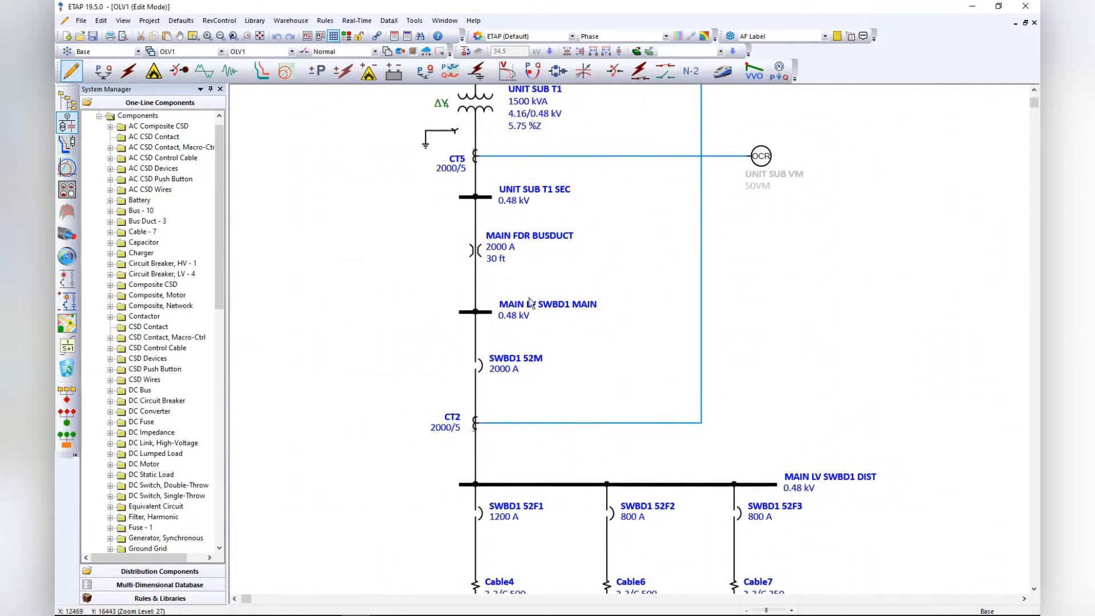
{"action": "scroll", "coordinate": [521, 385], "scroll_direction": "down", "scroll_amount": 2}
{"action": "scroll", "coordinate": [526, 352], "scroll_direction": "down", "scroll_amount": 1}
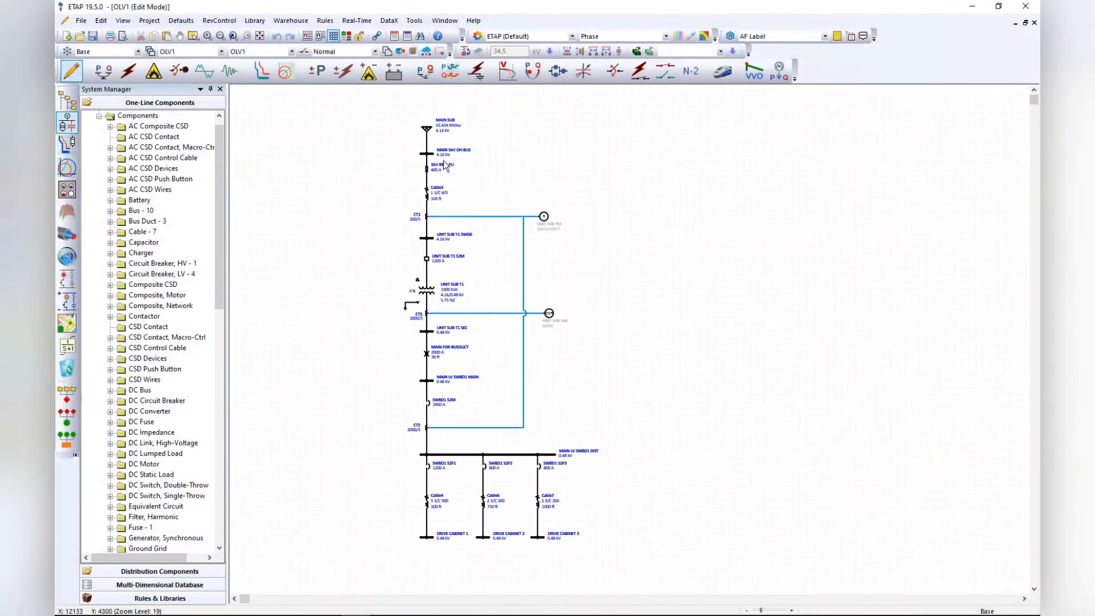
- Review the ratings of the 5kV 89F1 FU fuse and the general properties of Cable3, closing each editor without changes
{"action": "scroll", "coordinate": [443, 160], "scroll_direction": "up", "scroll_amount": 5}
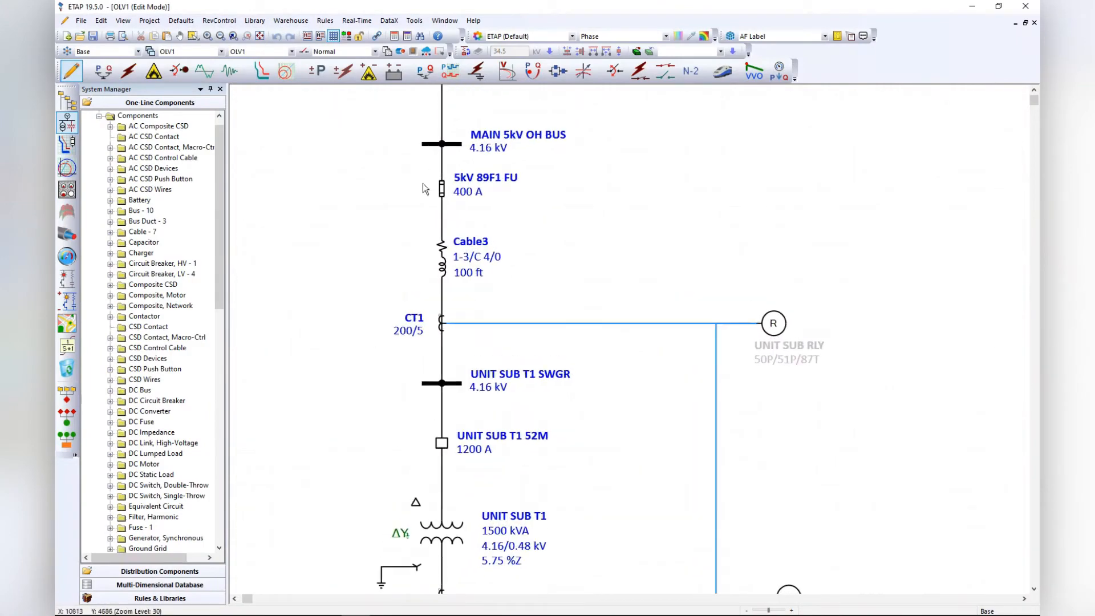
{"action": "scroll", "coordinate": [589, 292], "scroll_direction": "down", "scroll_amount": 1}
{"action": "scroll", "coordinate": [452, 208], "scroll_direction": "down", "scroll_amount": 1}
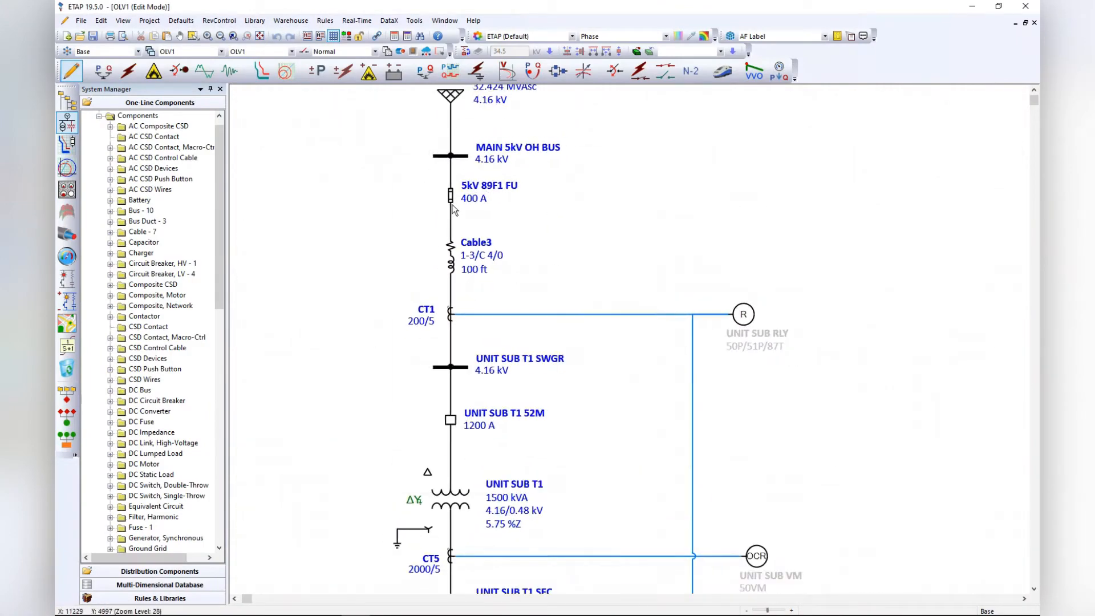
{"action": "double_click", "coordinate": [450, 197]}
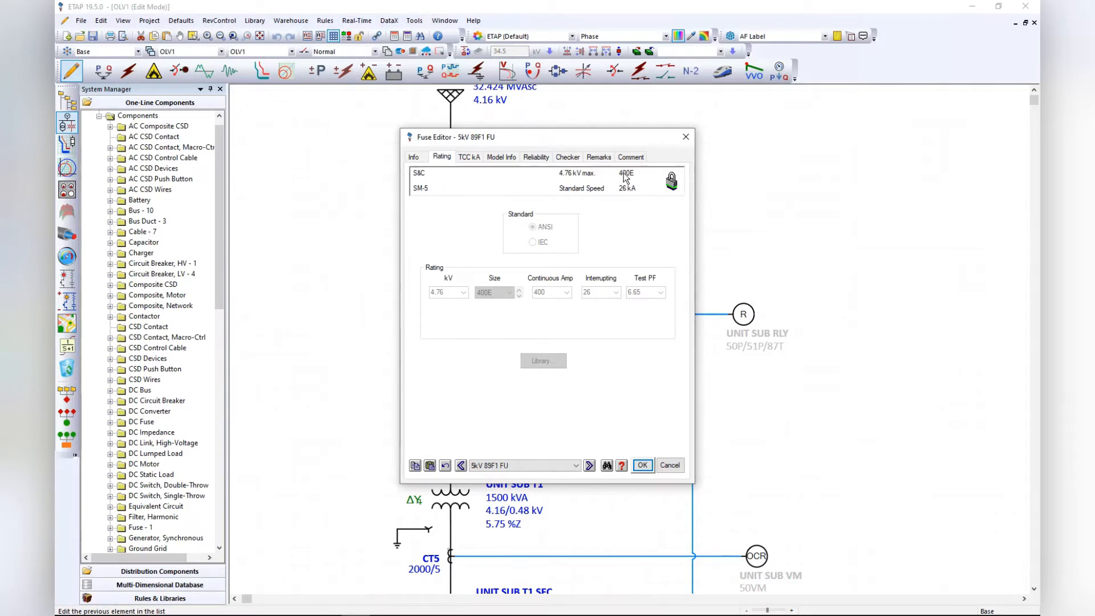
{"action": "left_click", "coordinate": [686, 137]}
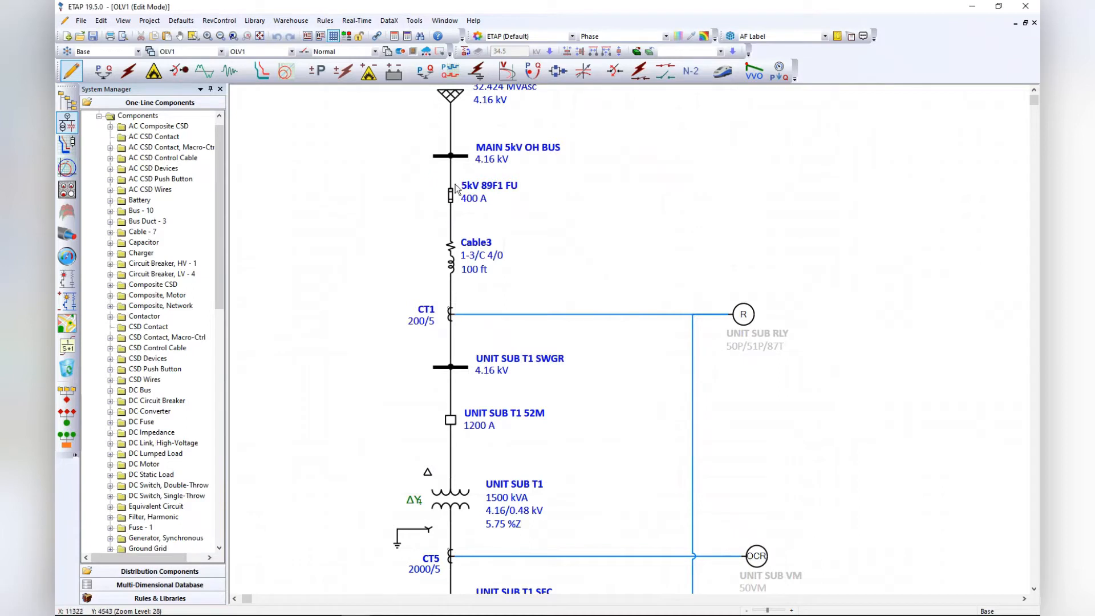
{"action": "double_click", "coordinate": [452, 258]}
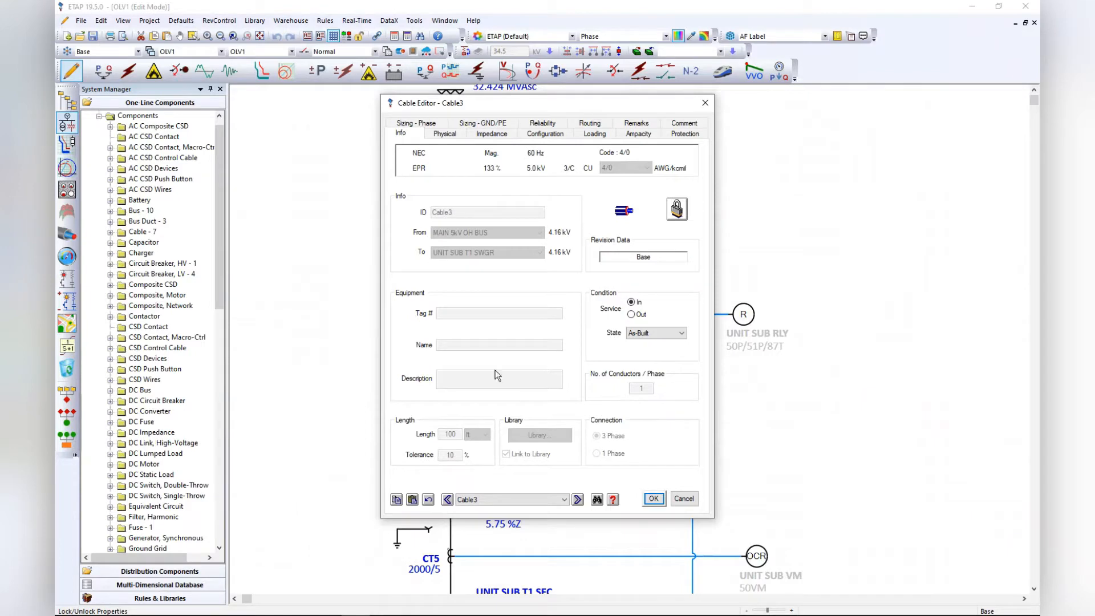
{"action": "left_click", "coordinate": [706, 102]}
- Review the UNIT SUB T1 transformer's general data, voltage and power ratings, cooling class and impedance, leaving its editor without changes
{"action": "scroll", "coordinate": [463, 169], "scroll_direction": "down", "scroll_amount": 3}
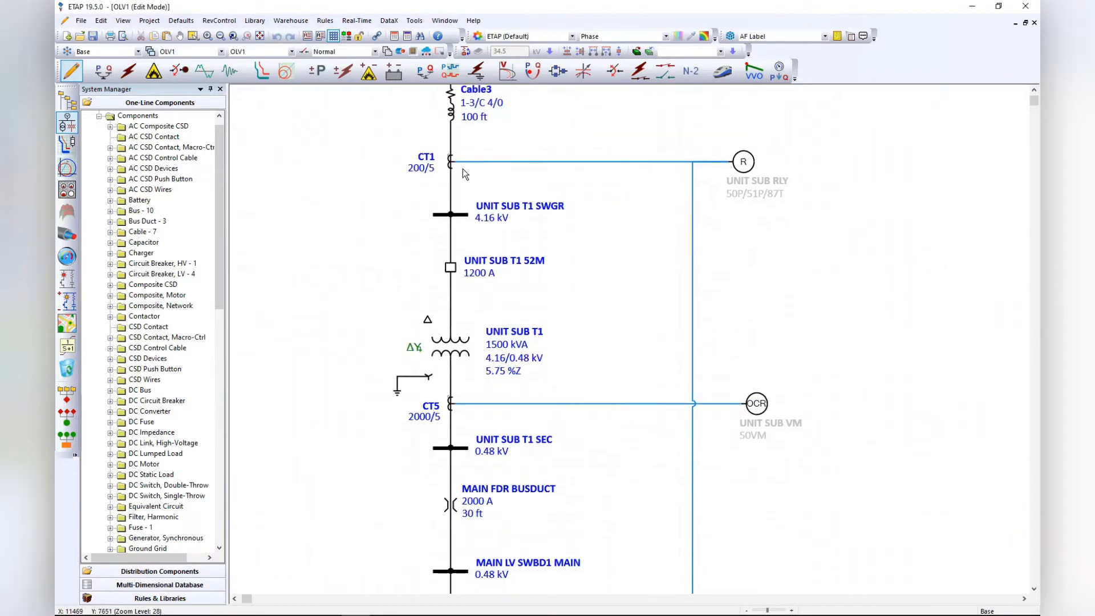
{"action": "scroll", "coordinate": [461, 177], "scroll_direction": "up", "scroll_amount": 2}
{"action": "scroll", "coordinate": [462, 282], "scroll_direction": "down", "scroll_amount": 2}
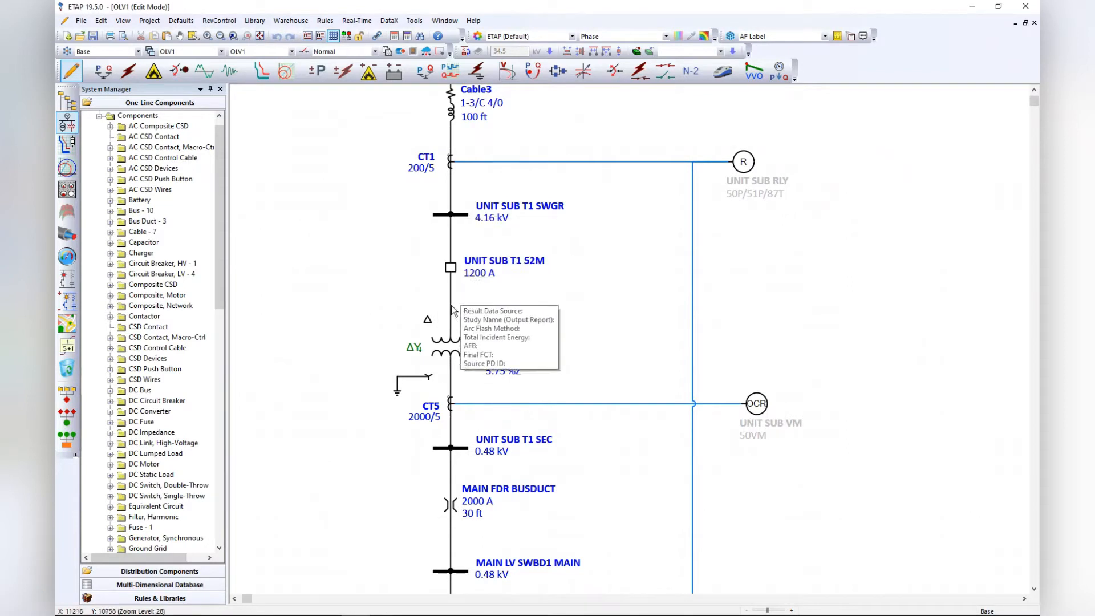
{"action": "scroll", "coordinate": [452, 273], "scroll_direction": "up", "scroll_amount": 2}
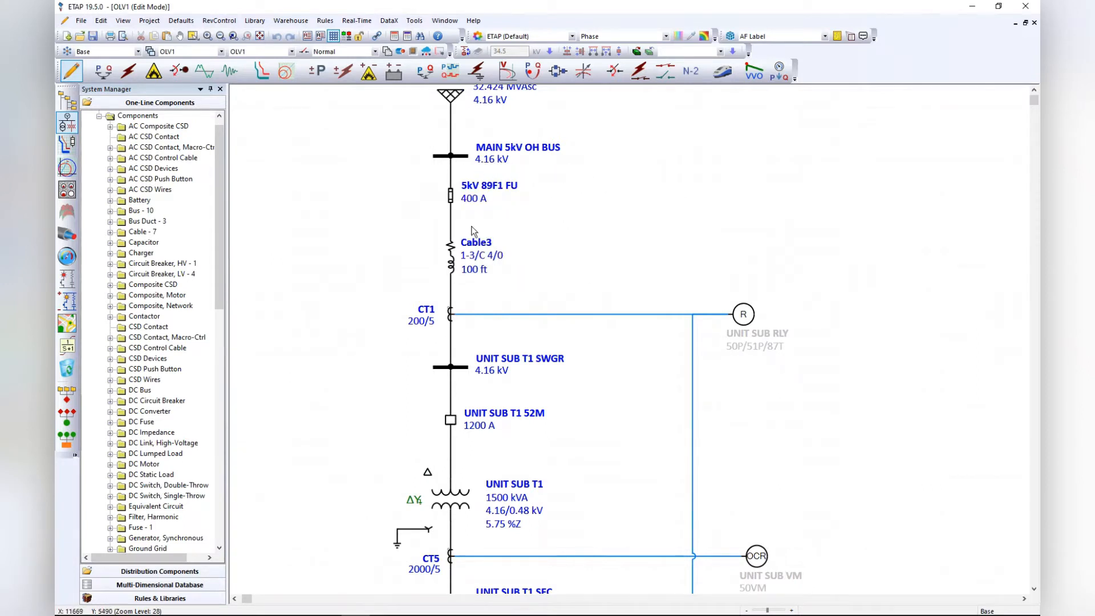
{"action": "scroll", "coordinate": [463, 281], "scroll_direction": "down", "scroll_amount": 2}
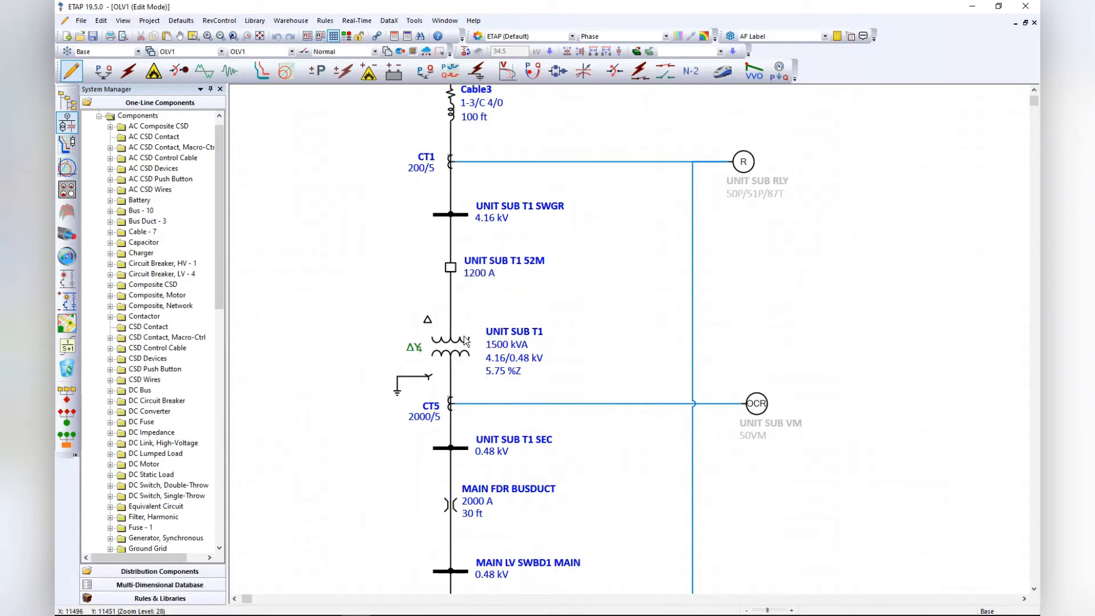
{"action": "scroll", "coordinate": [452, 347], "scroll_direction": "down", "scroll_amount": 1}
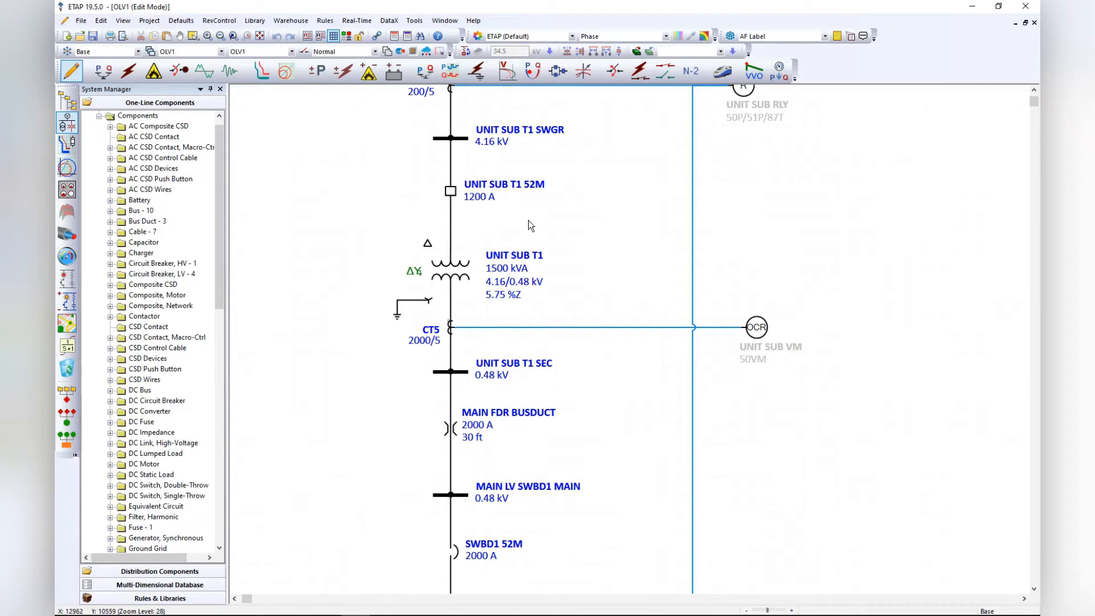
{"action": "scroll", "coordinate": [494, 206], "scroll_direction": "down", "scroll_amount": 3}
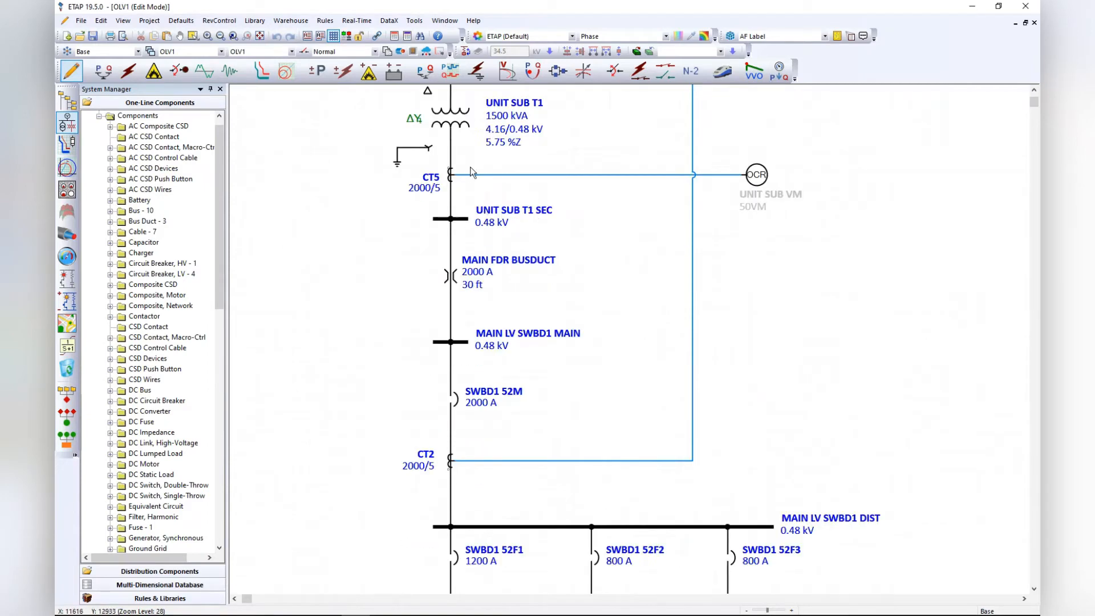
{"action": "double_click", "coordinate": [460, 121]}
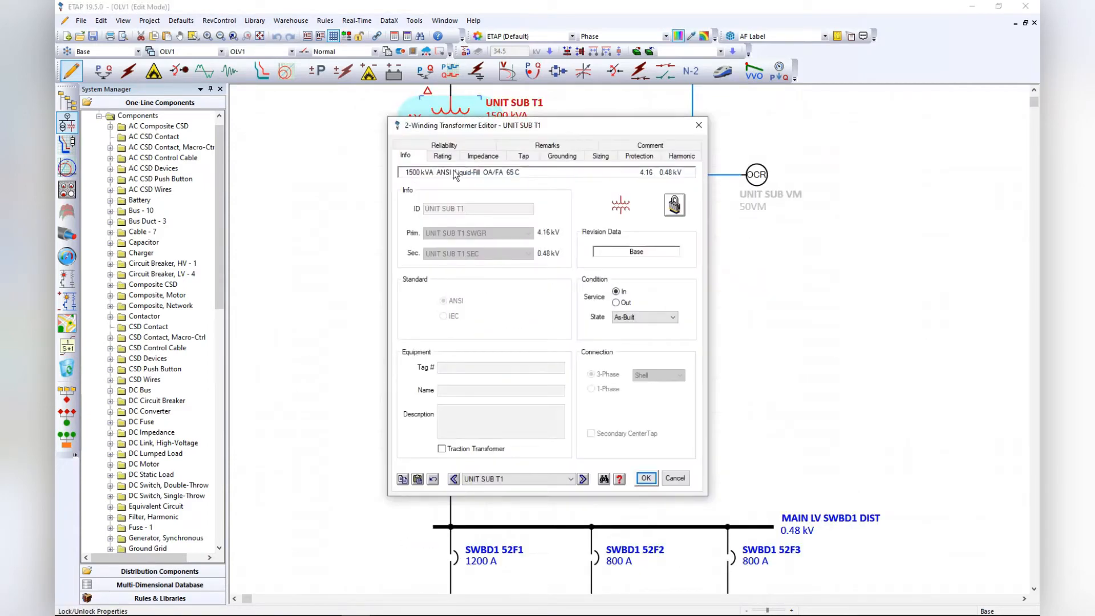
{"action": "left_click", "coordinate": [455, 158]}
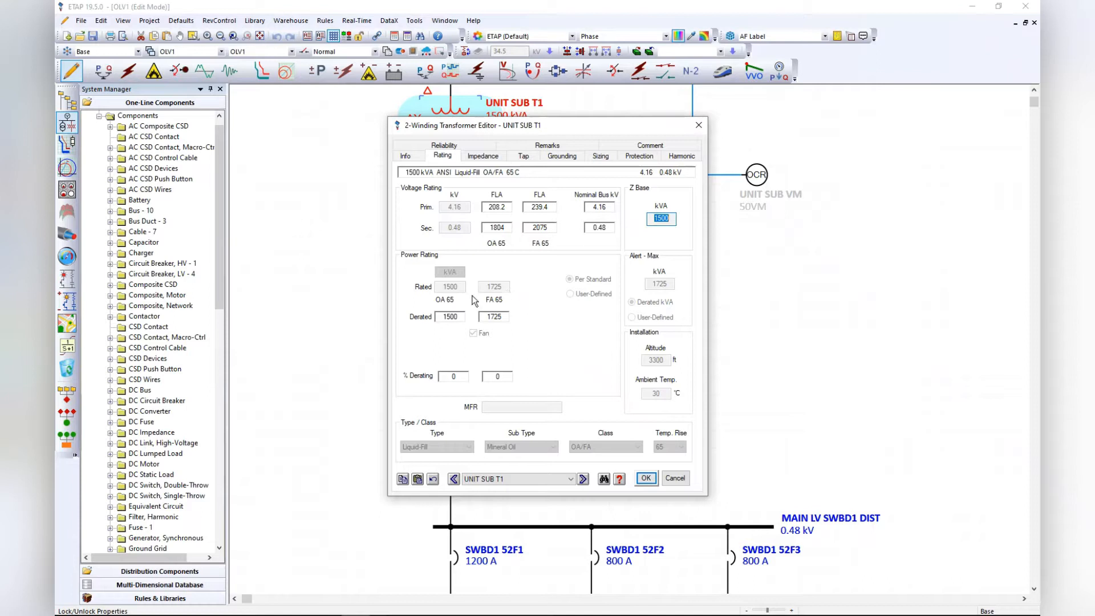
{"action": "left_click", "coordinate": [580, 345]}
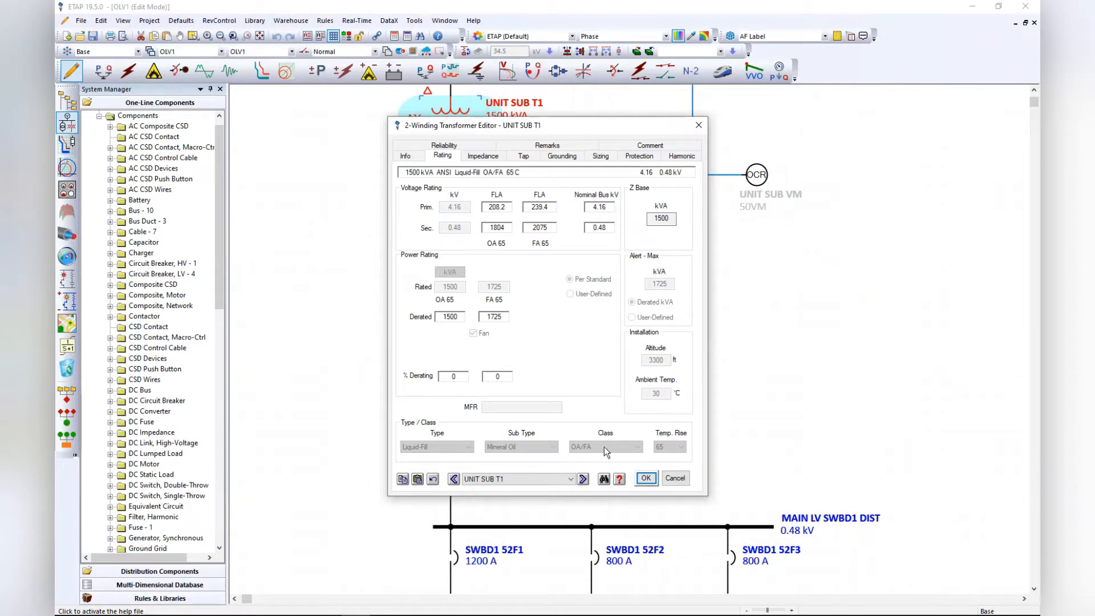
{"action": "left_click", "coordinate": [483, 156]}
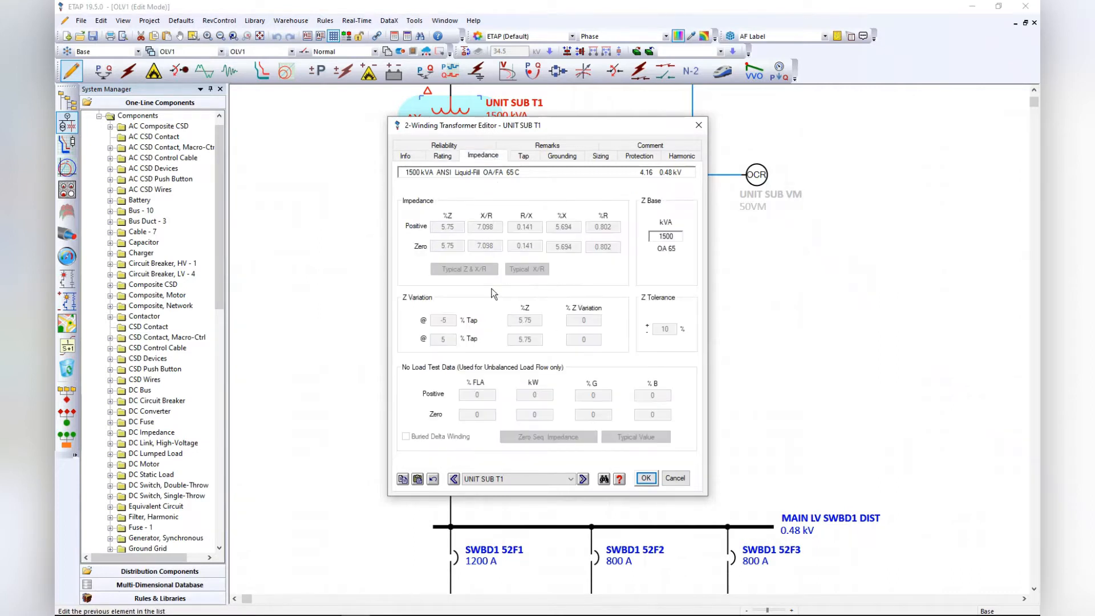
{"action": "left_click", "coordinate": [698, 126]}
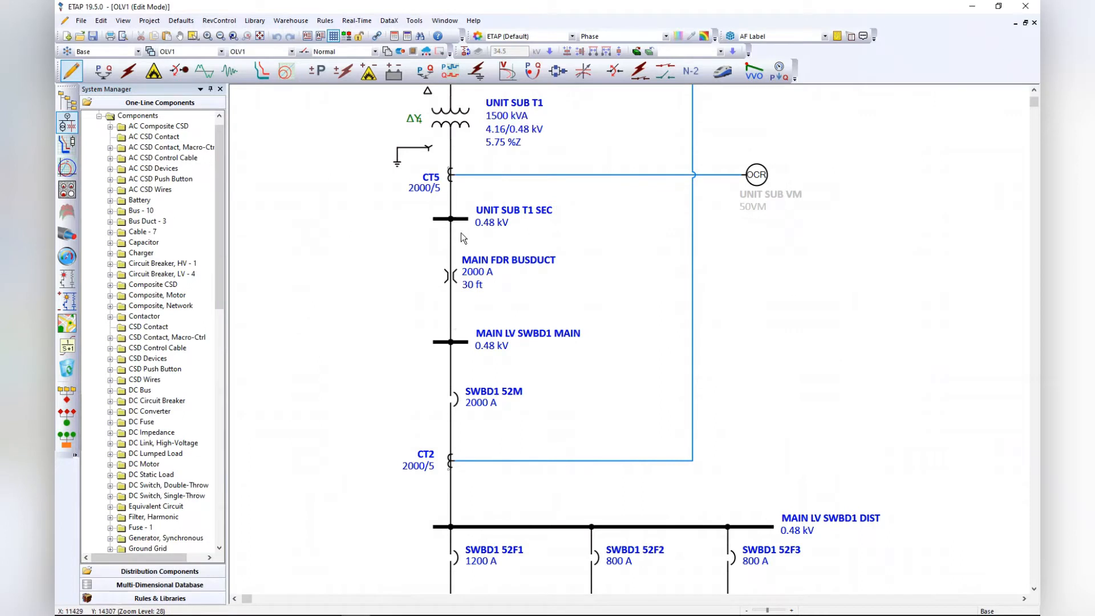
- Review the MAIN FDR BUSDUCT general data and ratings, and inspect the MAIN LV SWBD1 MAIN bus and switchboard below it
{"action": "double_click", "coordinate": [453, 276]}
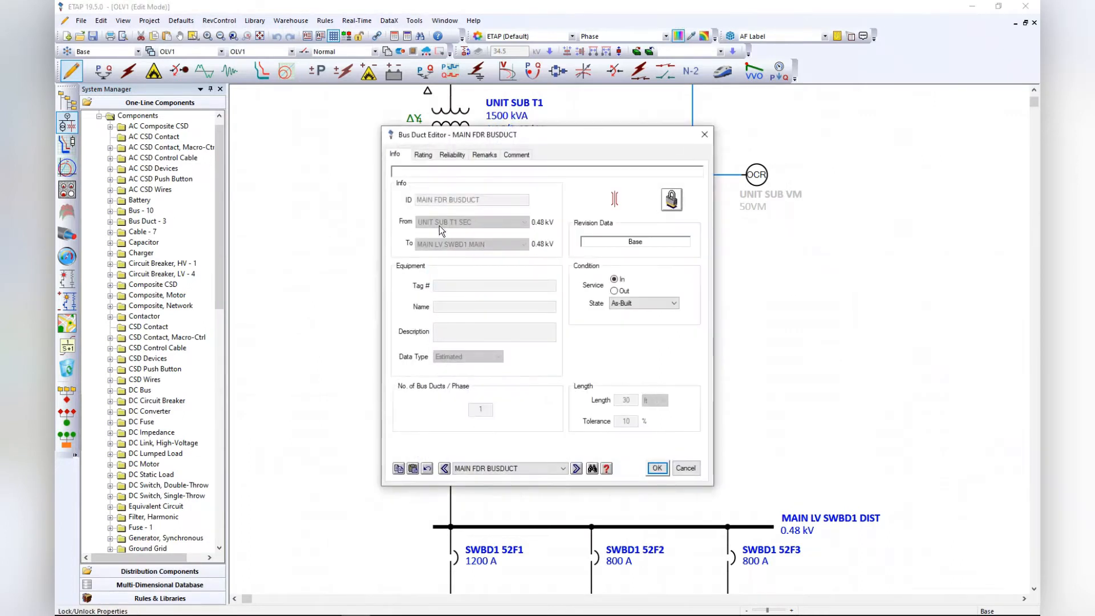
{"action": "left_click", "coordinate": [422, 155]}
{"action": "left_click", "coordinate": [704, 134]}
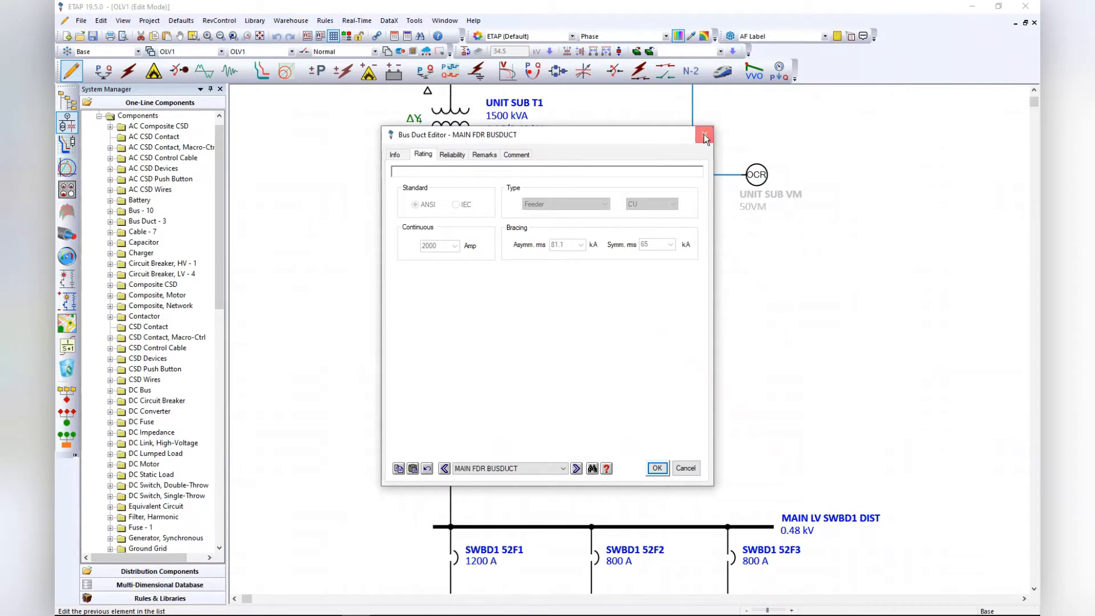
{"action": "scroll", "coordinate": [466, 283], "scroll_direction": "down", "scroll_amount": 5}
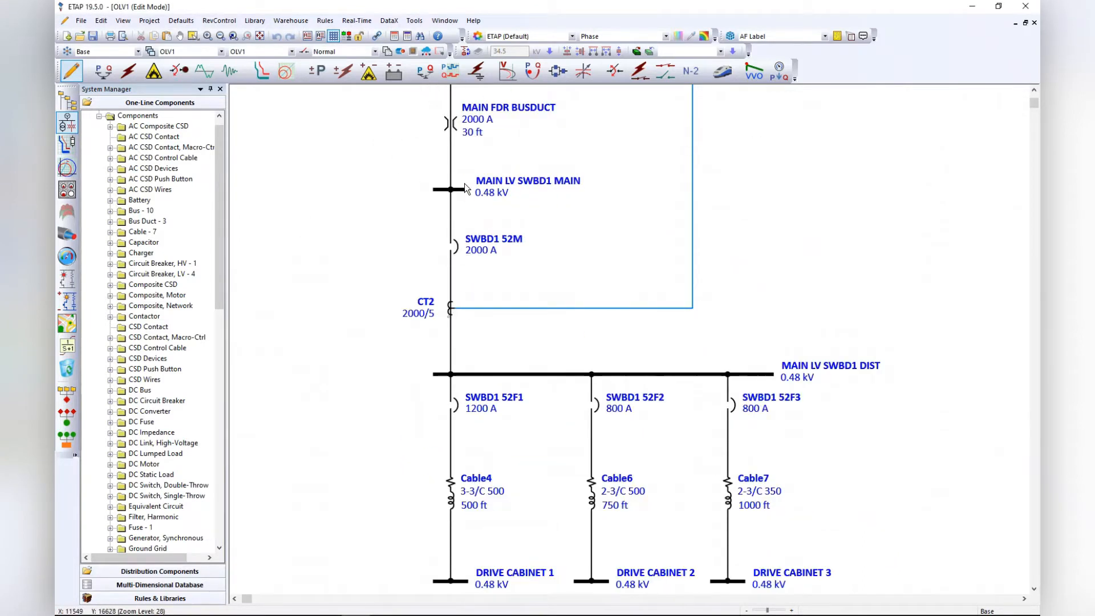
{"action": "left_click", "coordinate": [465, 190]}
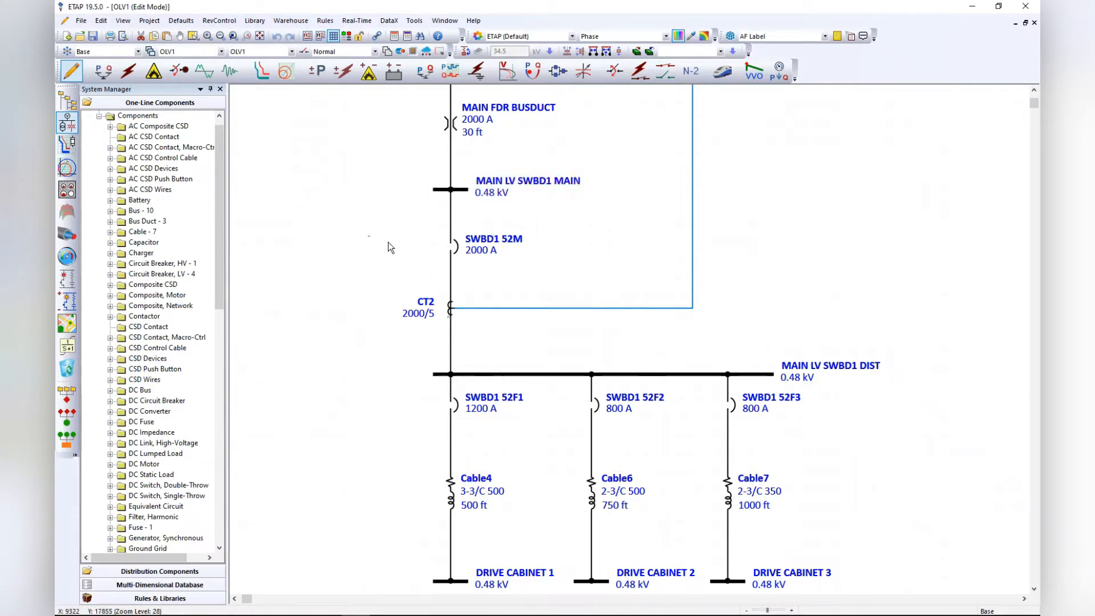
- Review the general data of main breaker SWBD1 52M and its phase, ground and maintenance trip settings
{"action": "double_click", "coordinate": [455, 249]}
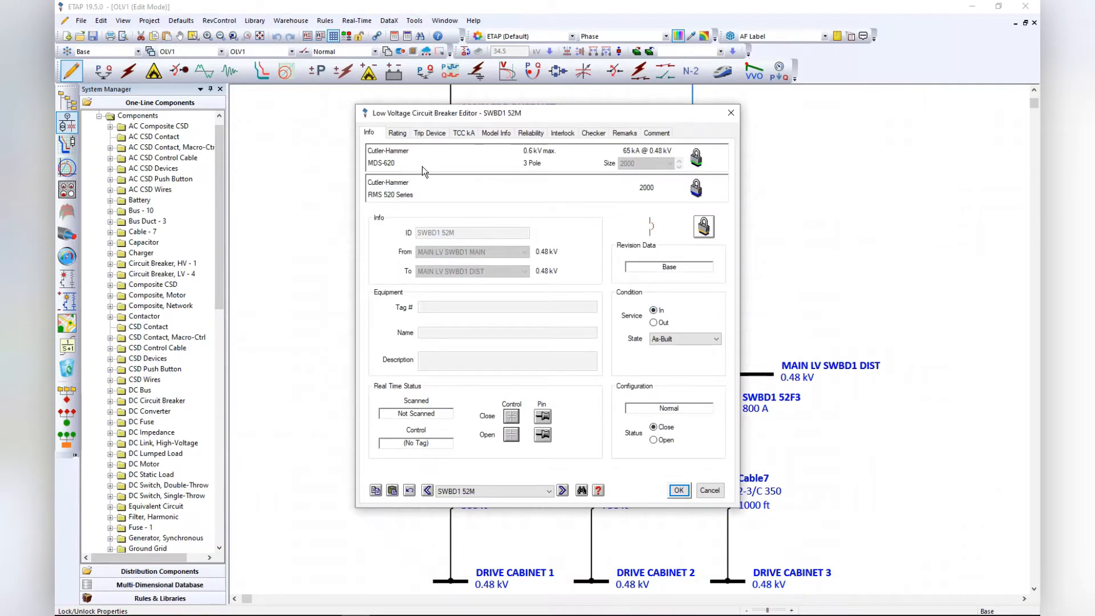
{"action": "left_click", "coordinate": [435, 134]}
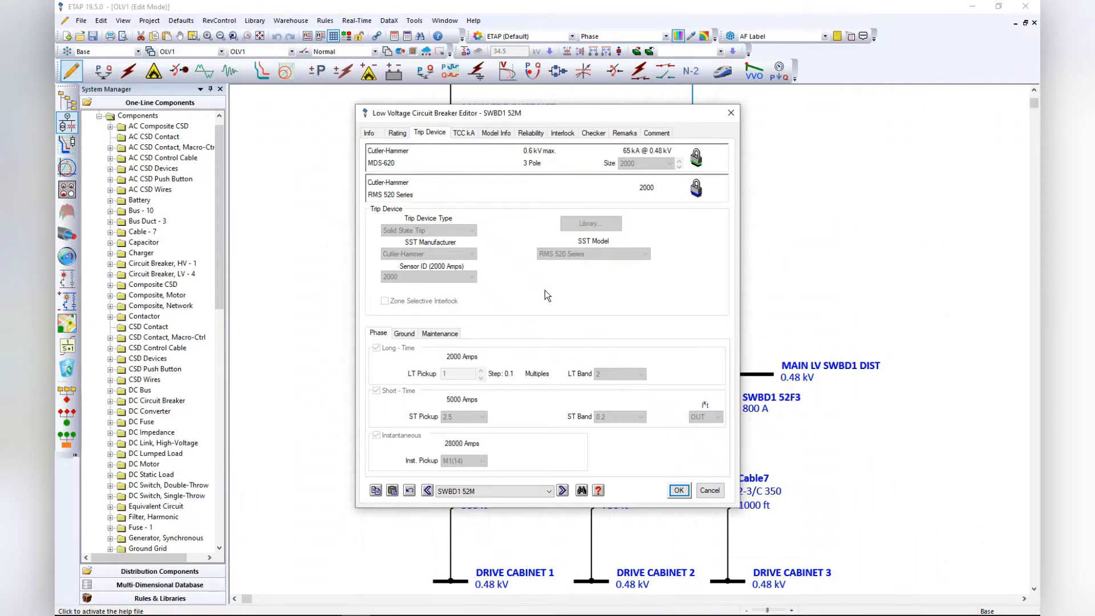
{"action": "left_click", "coordinate": [403, 337]}
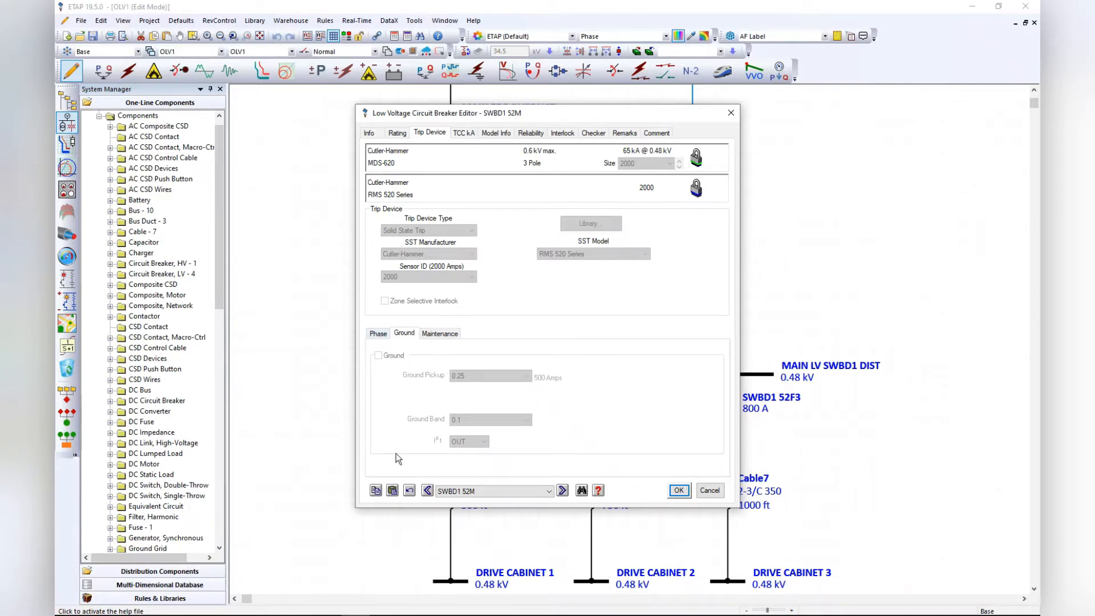
{"action": "left_click", "coordinate": [378, 333]}
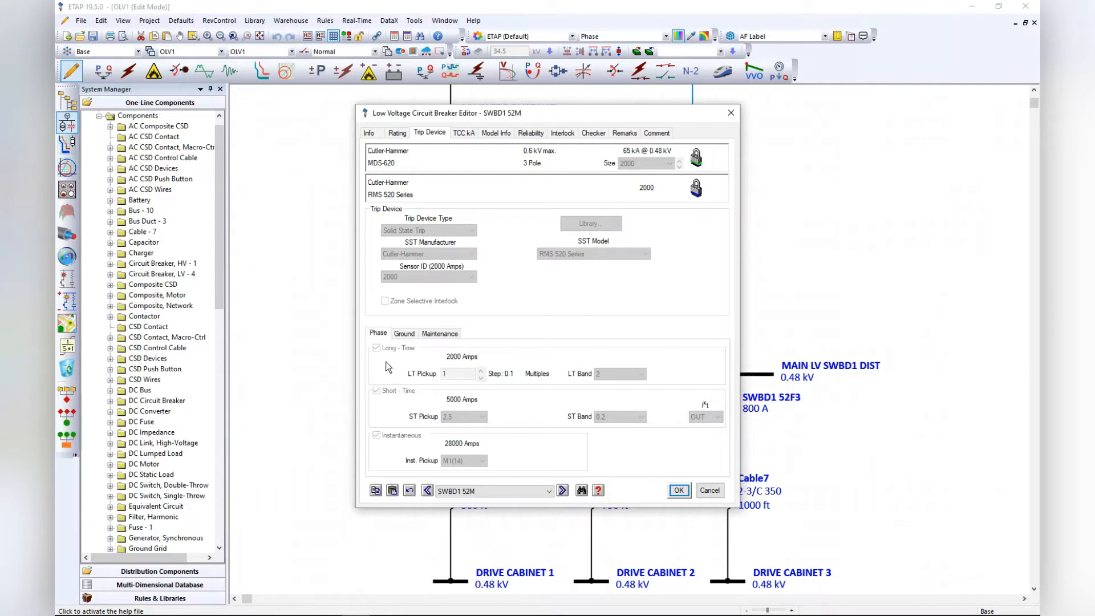
{"action": "left_click", "coordinate": [440, 333]}
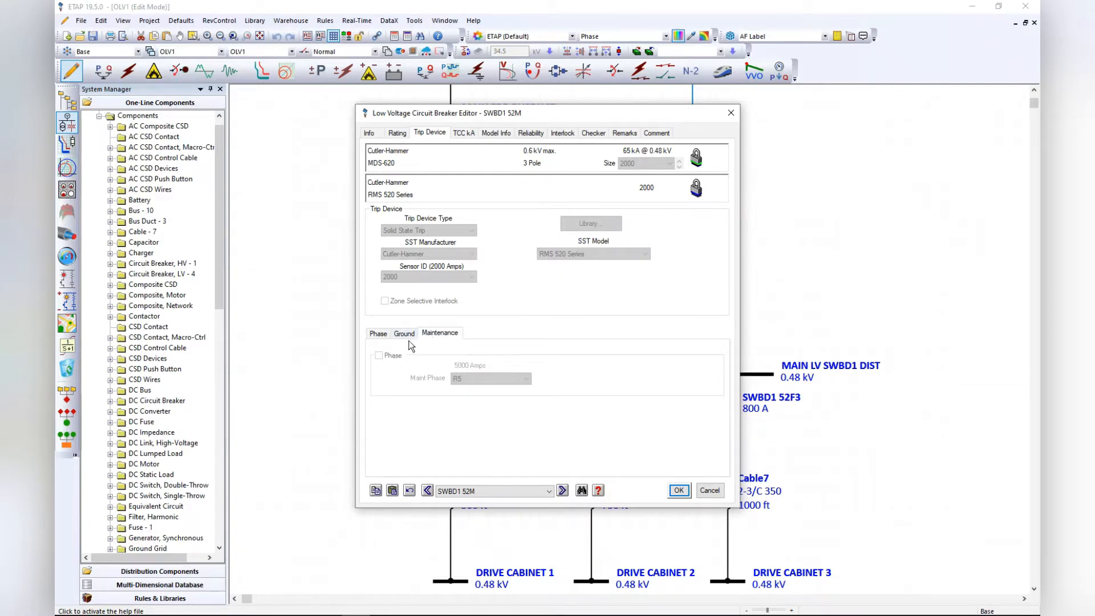
- Compare the SWBD1 52M phase trip settings with its maintenance and ground settings, leaving the editor without changes
{"action": "left_click", "coordinate": [378, 334]}
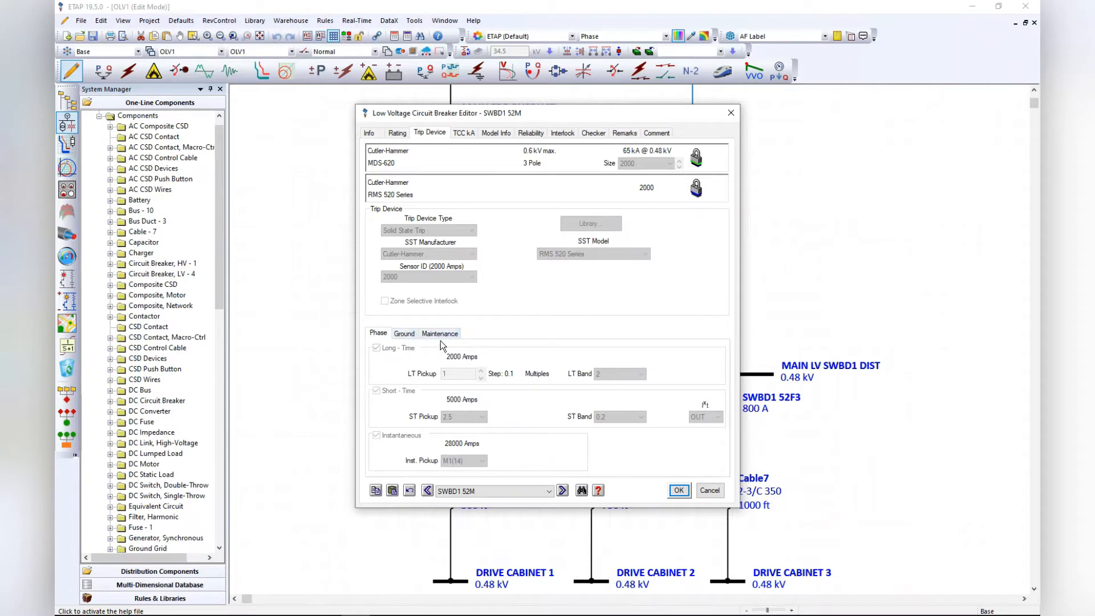
{"action": "left_click", "coordinate": [440, 336]}
{"action": "left_click", "coordinate": [377, 335]}
{"action": "left_click", "coordinate": [443, 337]}
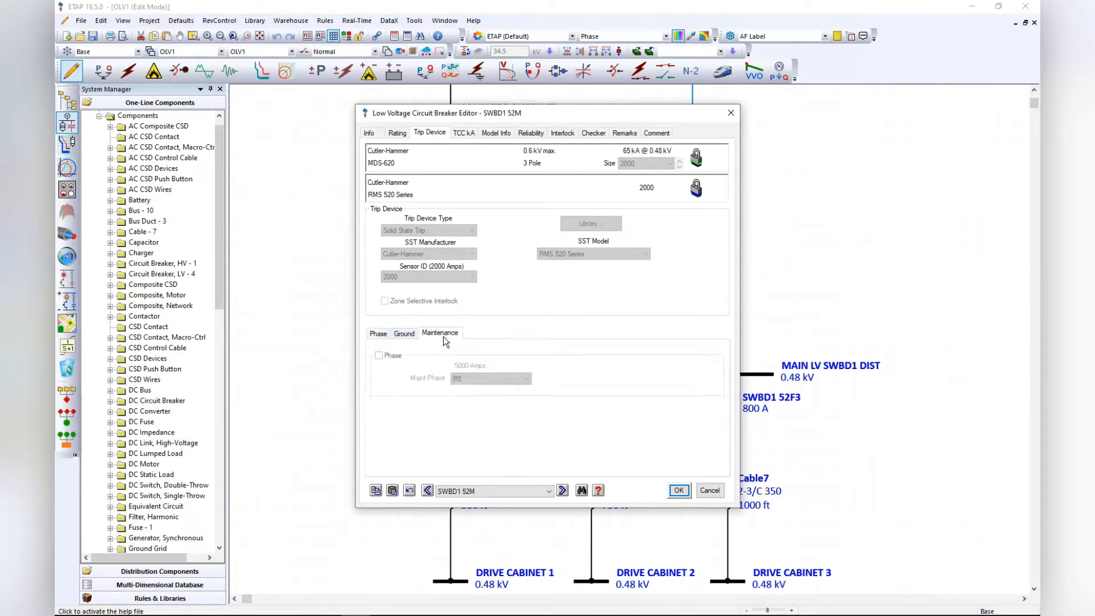
{"action": "left_click", "coordinate": [402, 334]}
{"action": "left_click", "coordinate": [379, 335]}
{"action": "left_click", "coordinate": [407, 334]}
{"action": "left_click", "coordinate": [378, 334]}
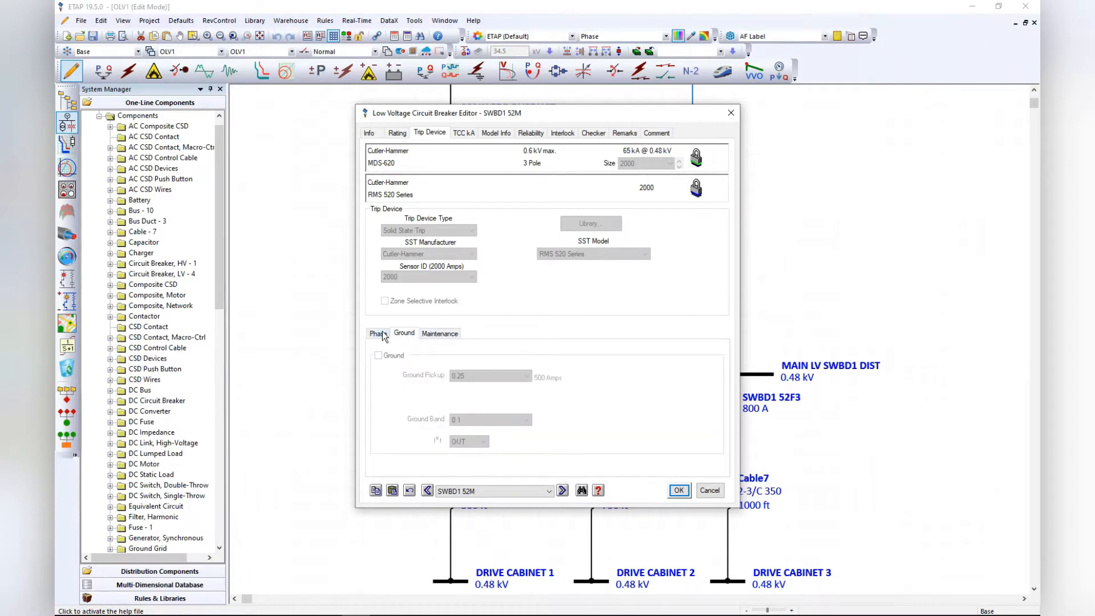
{"action": "left_click", "coordinate": [681, 494]}
- Review the general data of feeder breakers SWBD1 52F1, 52F2 and 52F3, including the 52F3 ratings
{"action": "scroll", "coordinate": [377, 239], "scroll_direction": "down", "scroll_amount": 3}
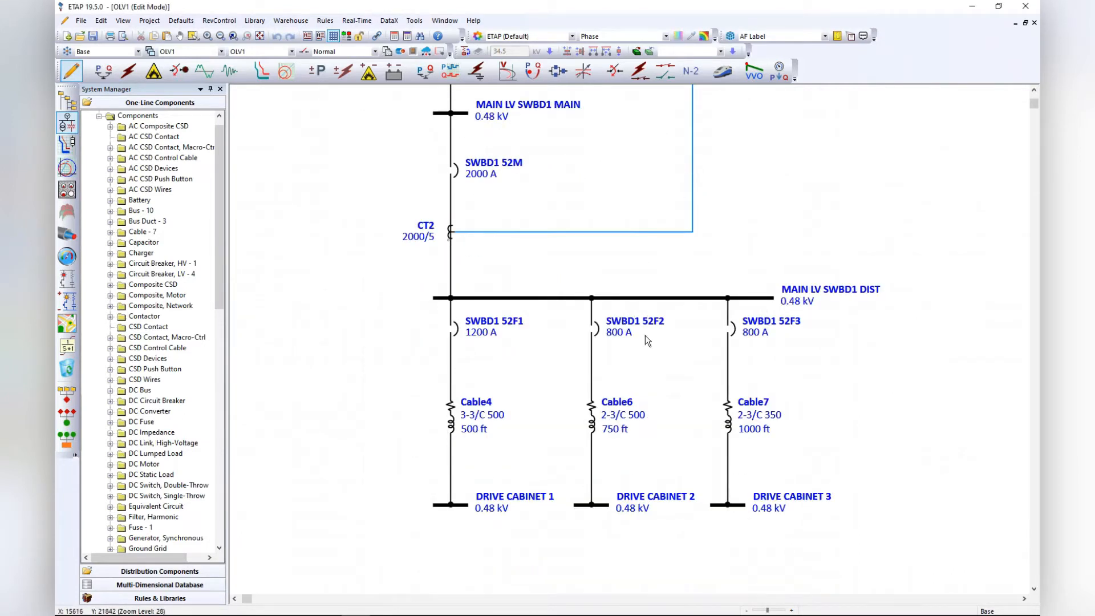
{"action": "double_click", "coordinate": [453, 334]}
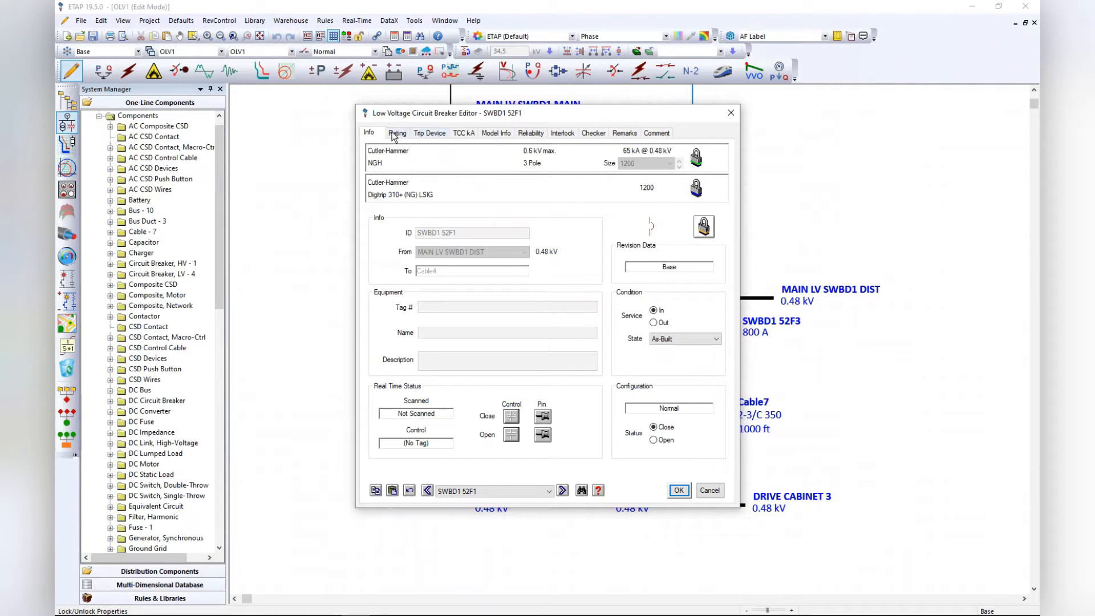
{"action": "left_click", "coordinate": [730, 114]}
{"action": "double_click", "coordinate": [599, 348]}
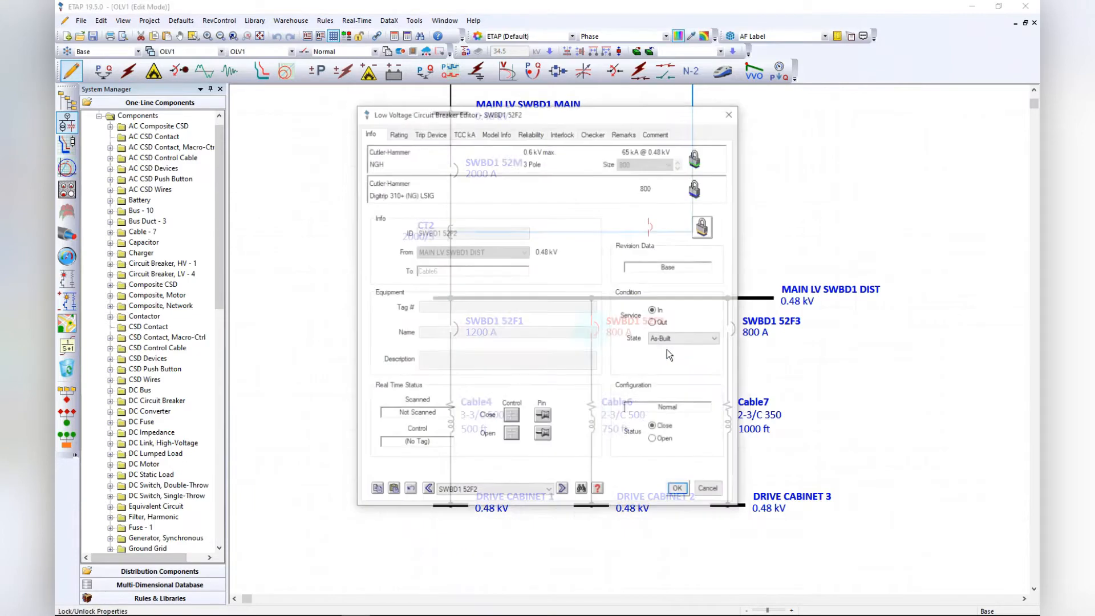
{"action": "left_click", "coordinate": [731, 113]}
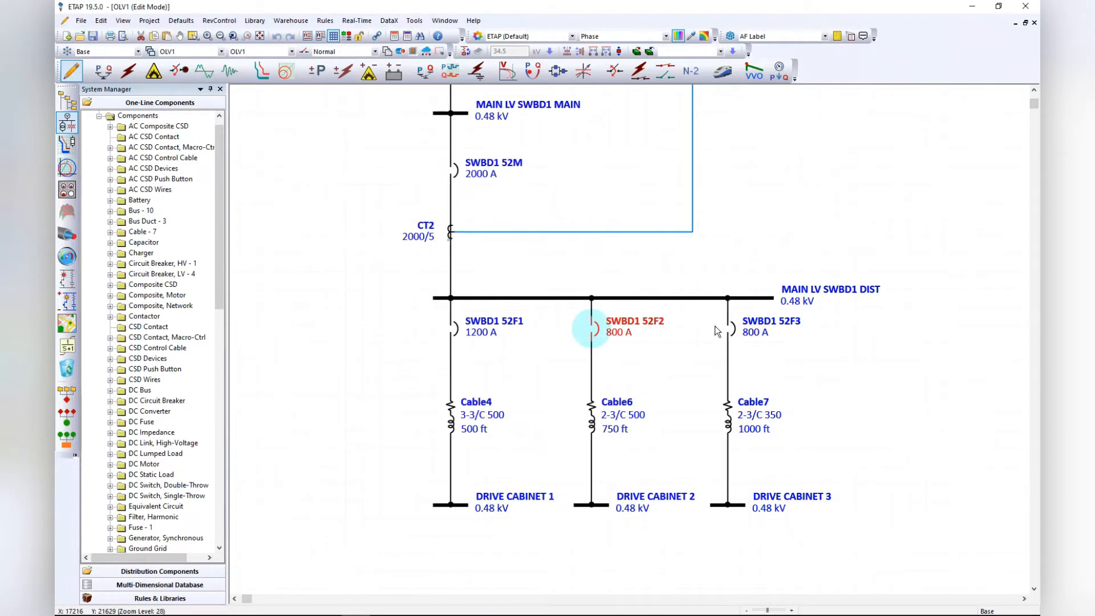
{"action": "double_click", "coordinate": [735, 329]}
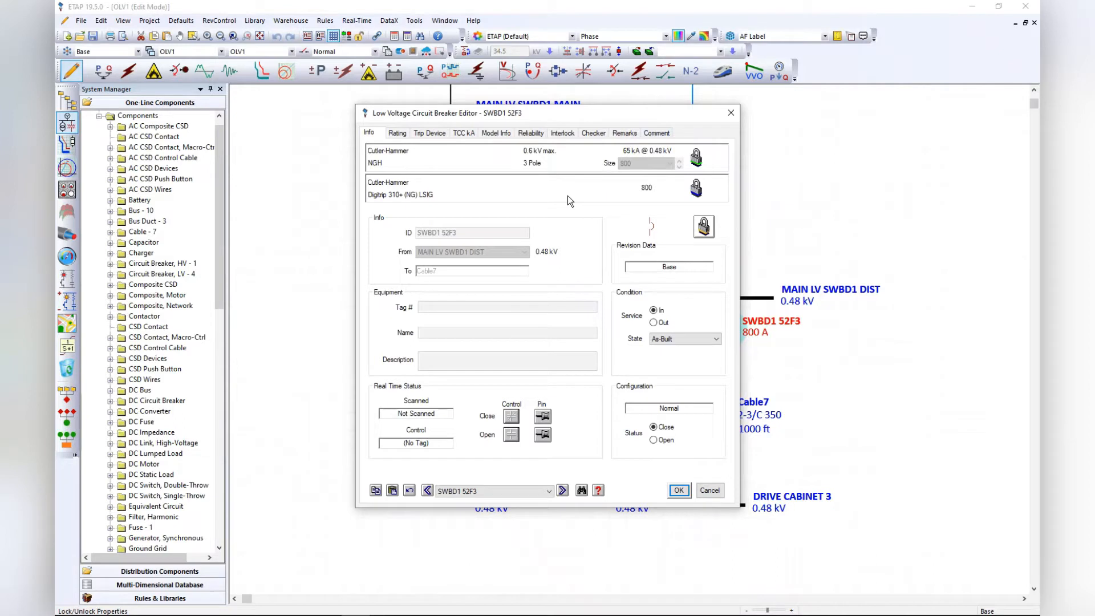
{"action": "left_click", "coordinate": [398, 134]}
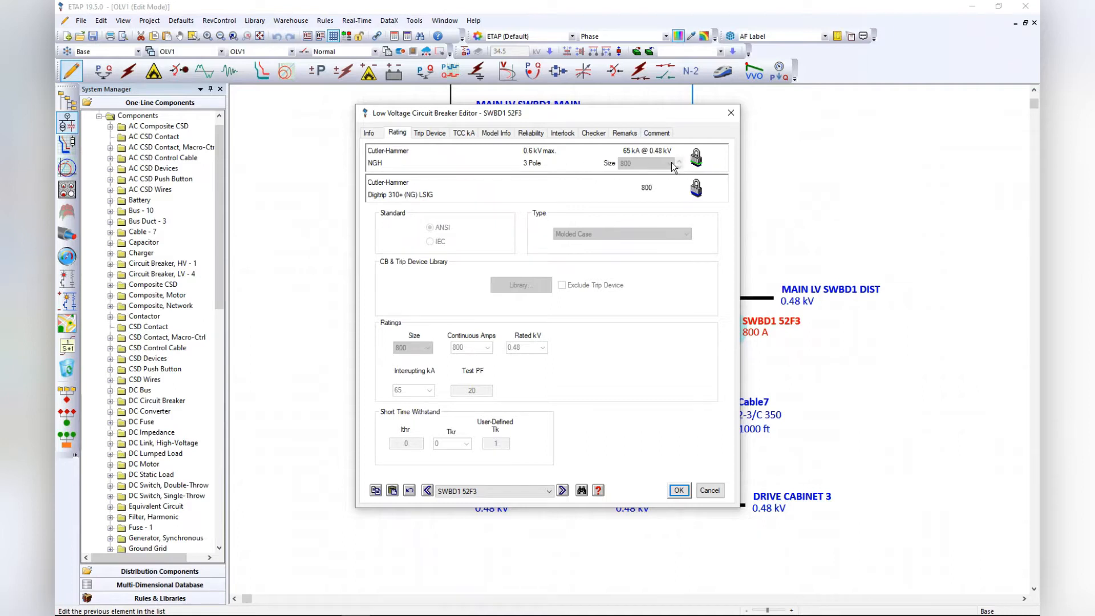
{"action": "left_click", "coordinate": [733, 113]}
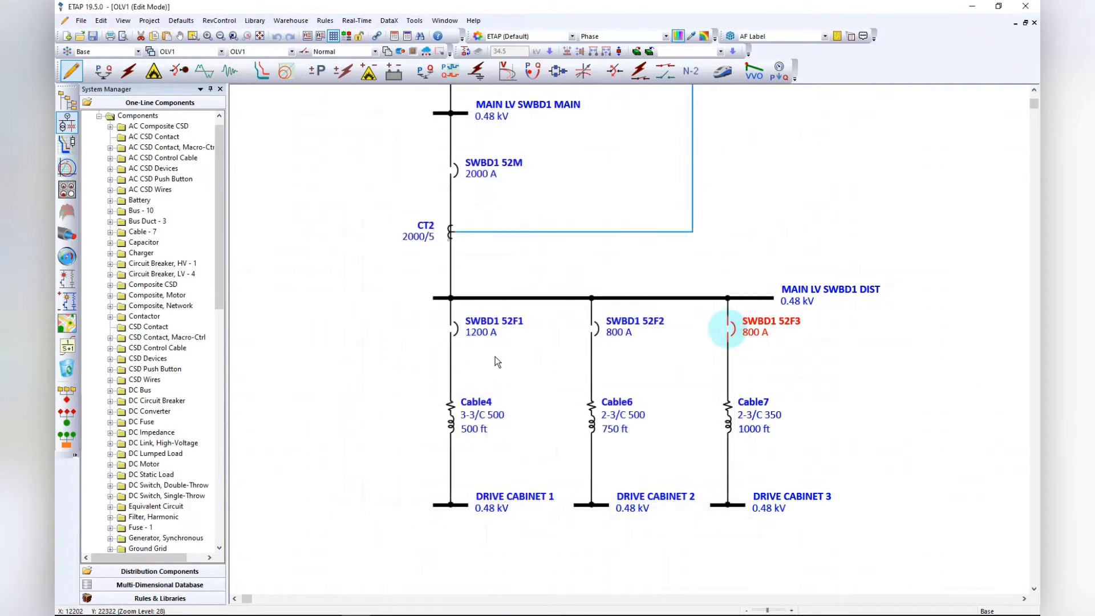
{"action": "double_click", "coordinate": [461, 331]}
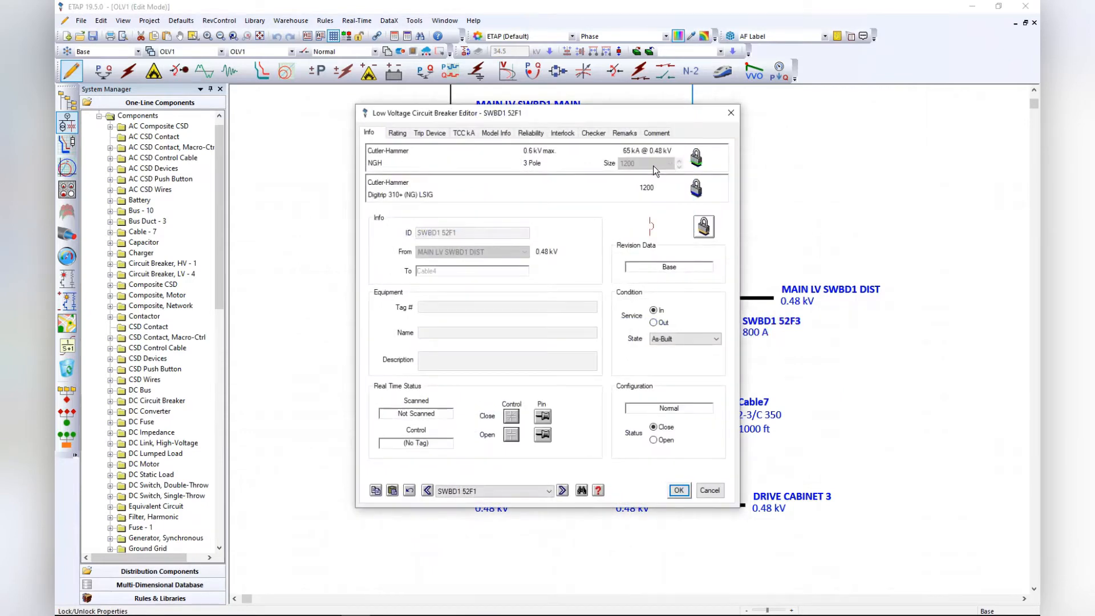
{"action": "left_click", "coordinate": [730, 113]}
{"action": "left_click", "coordinate": [380, 453]}
- Review the general data and ampacity of Cable4, feeding DRIVE CABINET 1, without changes
{"action": "scroll", "coordinate": [601, 352], "scroll_direction": "down", "scroll_amount": 2}
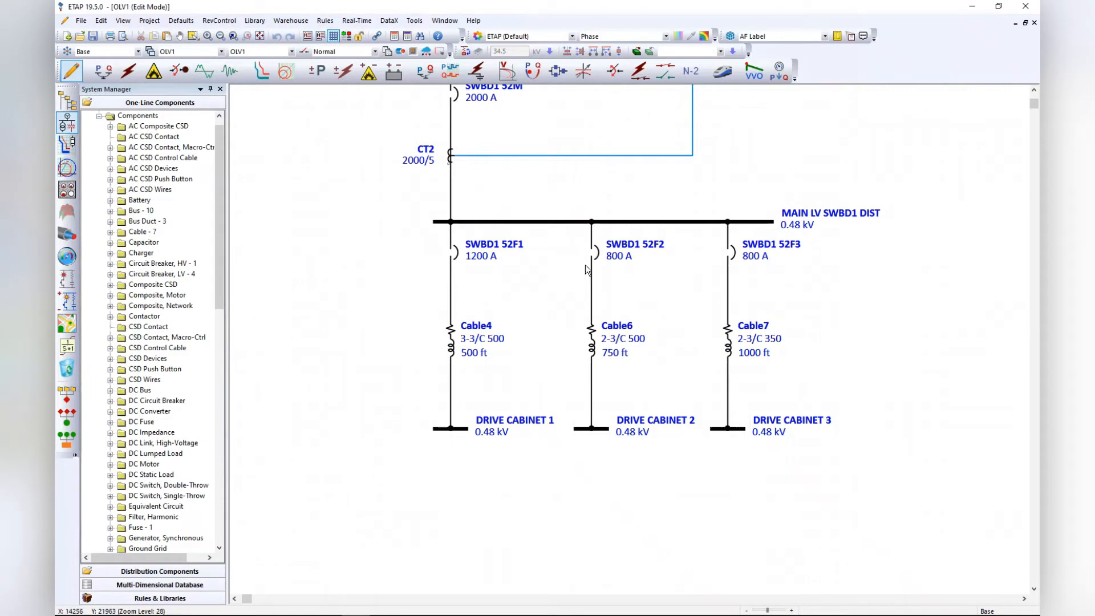
{"action": "left_click", "coordinate": [451, 338]}
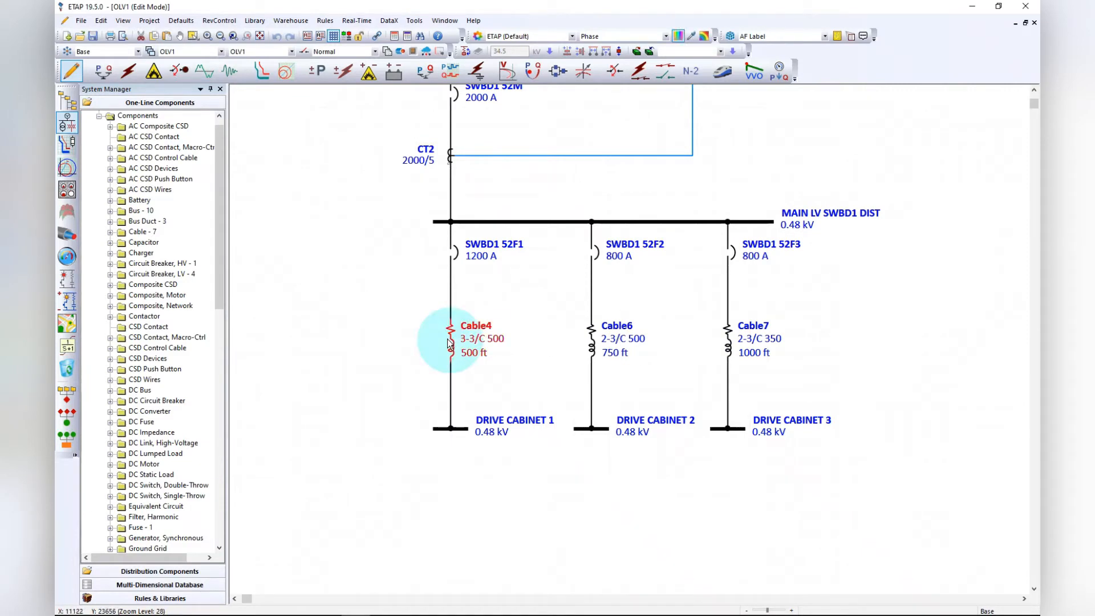
{"action": "double_click", "coordinate": [448, 333]}
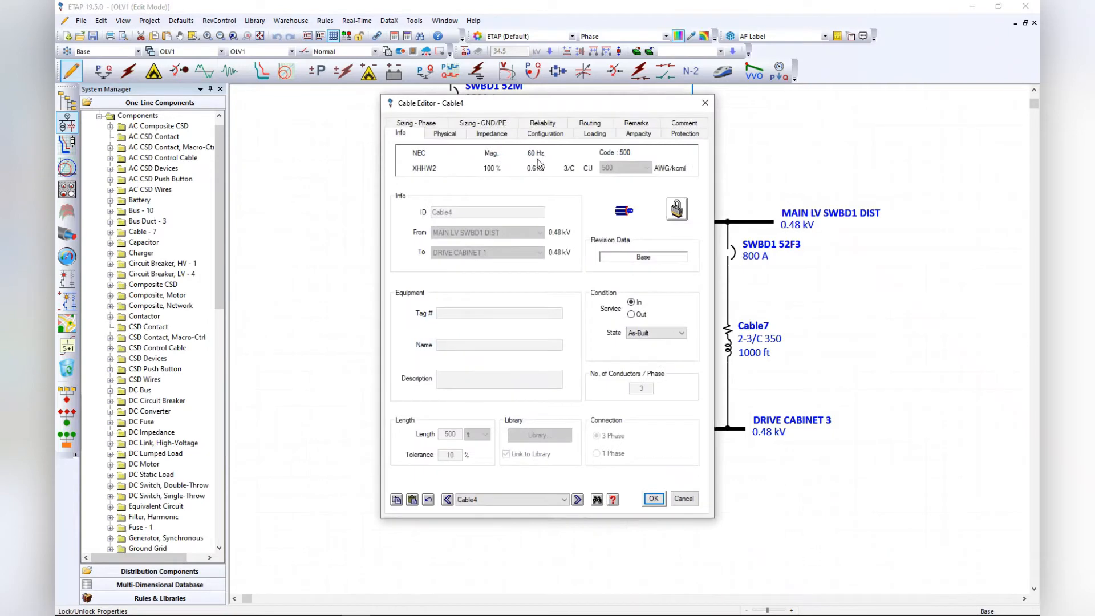
{"action": "left_click", "coordinate": [647, 136]}
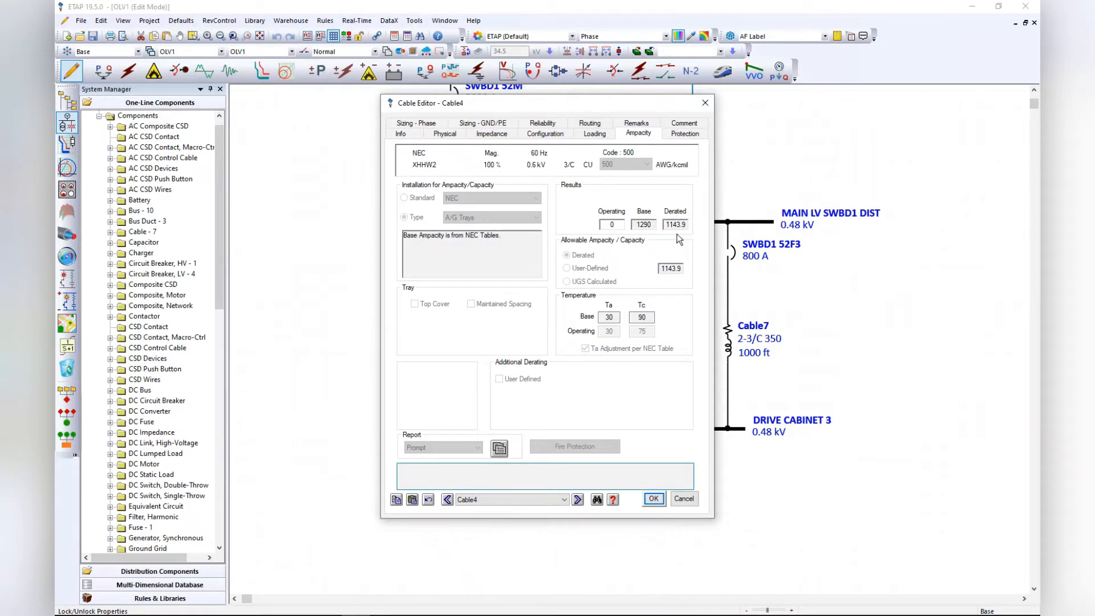
{"action": "left_click", "coordinate": [705, 105]}
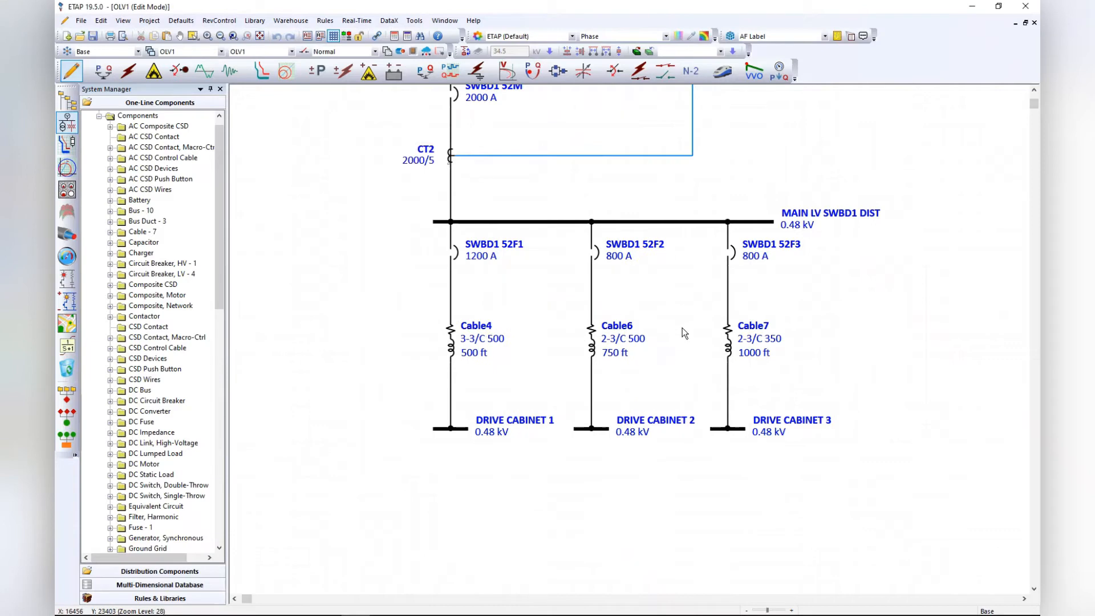
- Check the ampacity of Cable6 and Cable7, feeding DRIVE CABINET 2 and DRIVE CABINET 3, closing each editor unchanged
{"action": "double_click", "coordinate": [591, 345]}
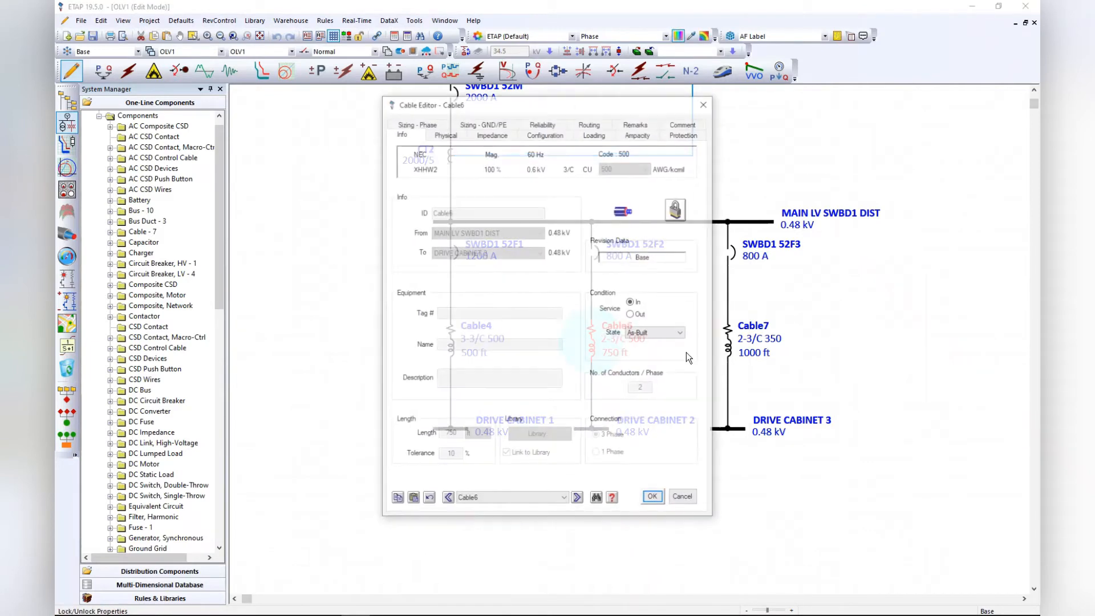
{"action": "left_click", "coordinate": [644, 136]}
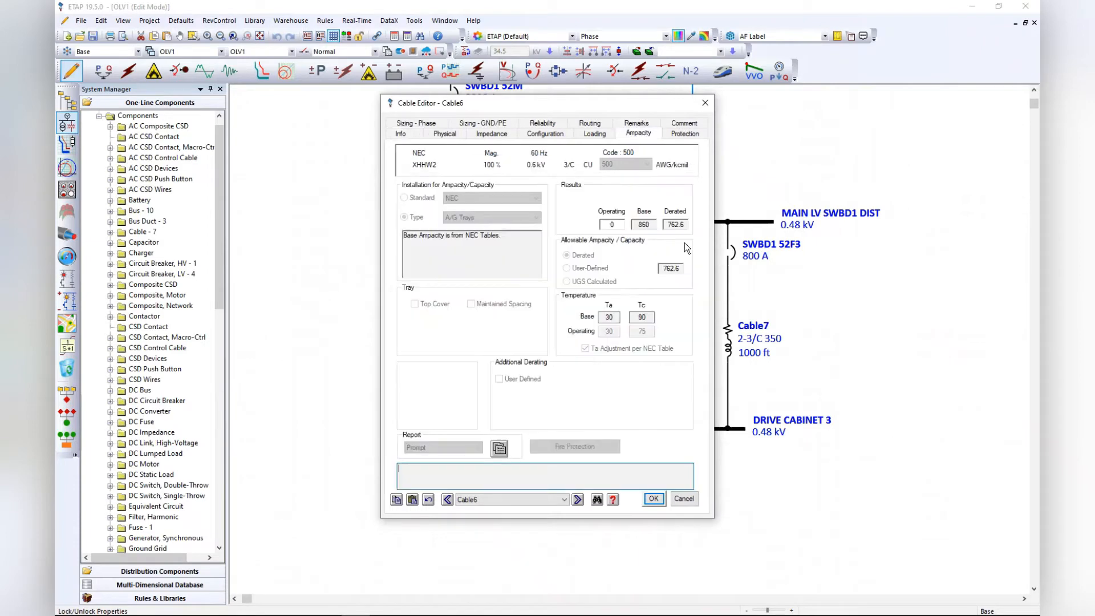
{"action": "left_click", "coordinate": [705, 103]}
{"action": "left_click", "coordinate": [727, 340]}
{"action": "double_click", "coordinate": [726, 340]}
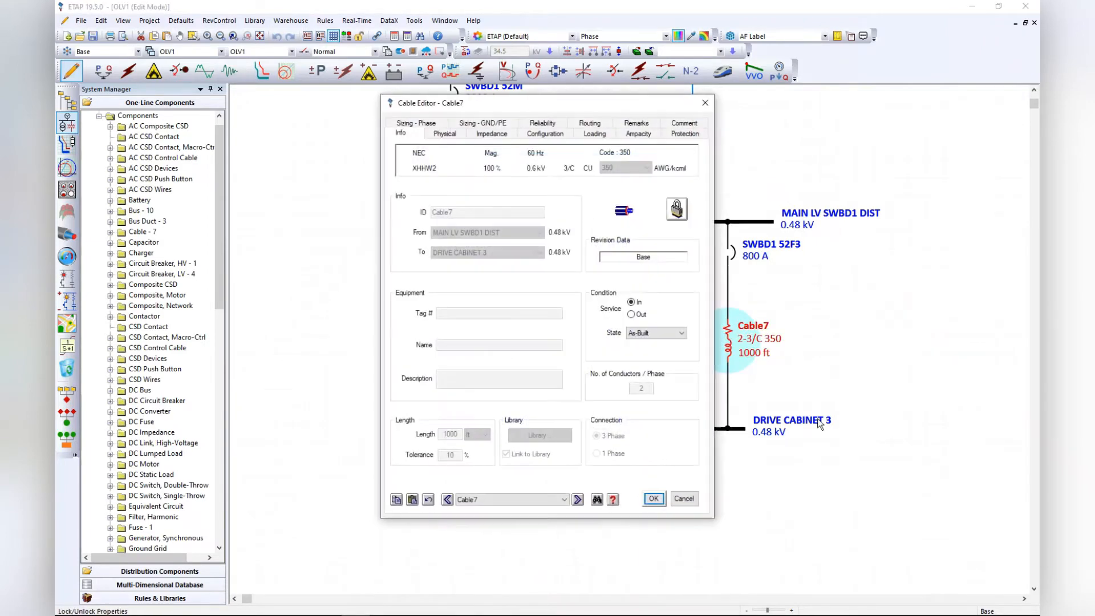
{"action": "left_click", "coordinate": [639, 134]}
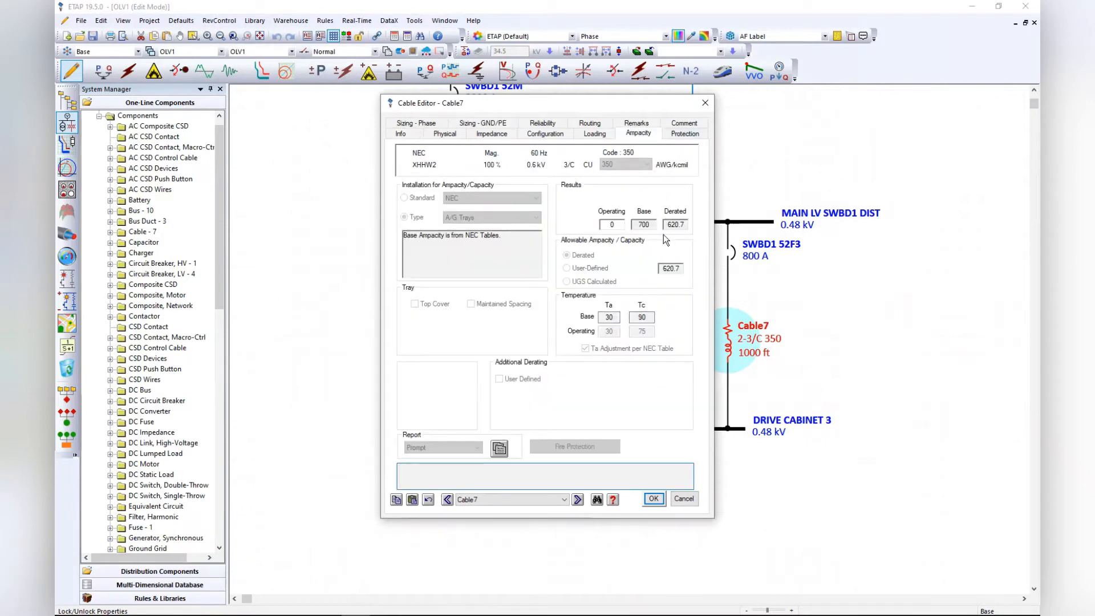
{"action": "left_click", "coordinate": [706, 104]}
- Review the ratings and phase trip settings of feeder breaker SWBD1 52F3, leaving its editor without changes
{"action": "double_click", "coordinate": [730, 251]}
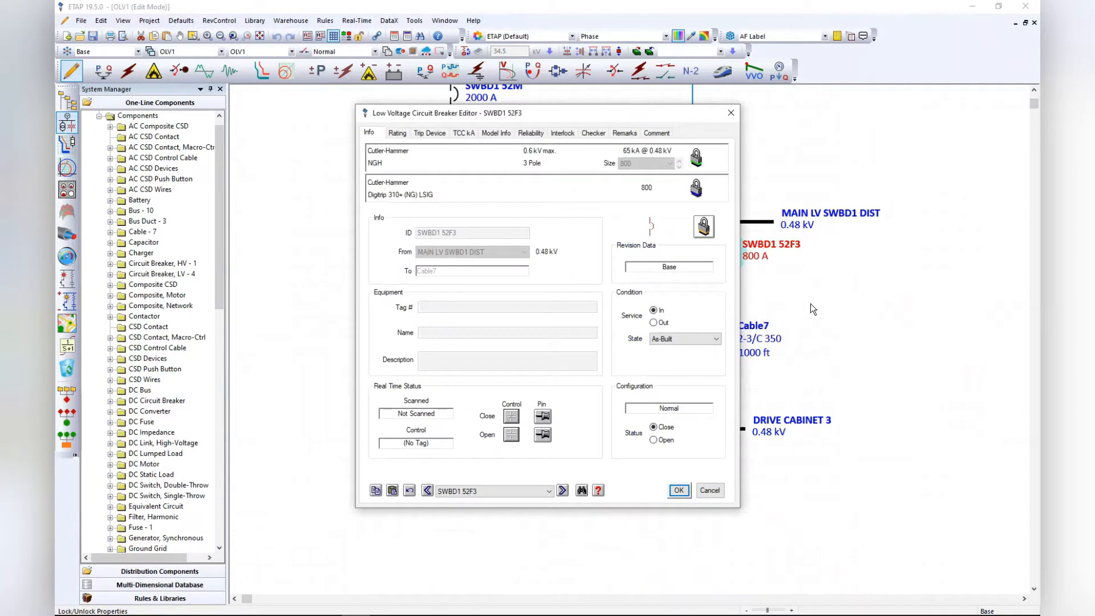
{"action": "left_click", "coordinate": [397, 133]}
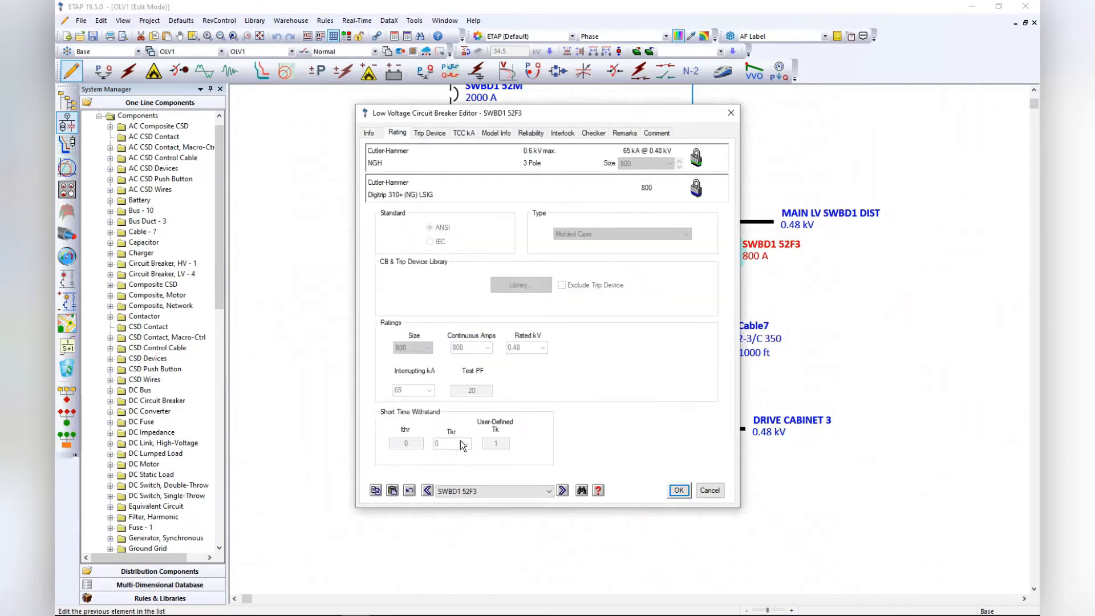
{"action": "left_click", "coordinate": [430, 133]}
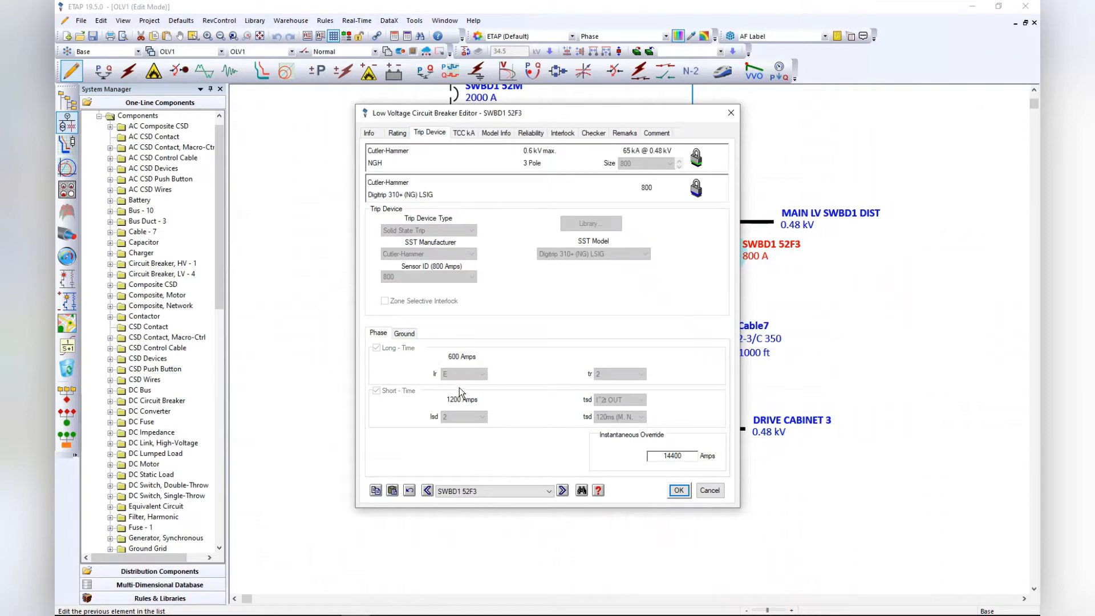
{"action": "left_click", "coordinate": [730, 114]}
{"action": "double_click", "coordinate": [733, 255]}
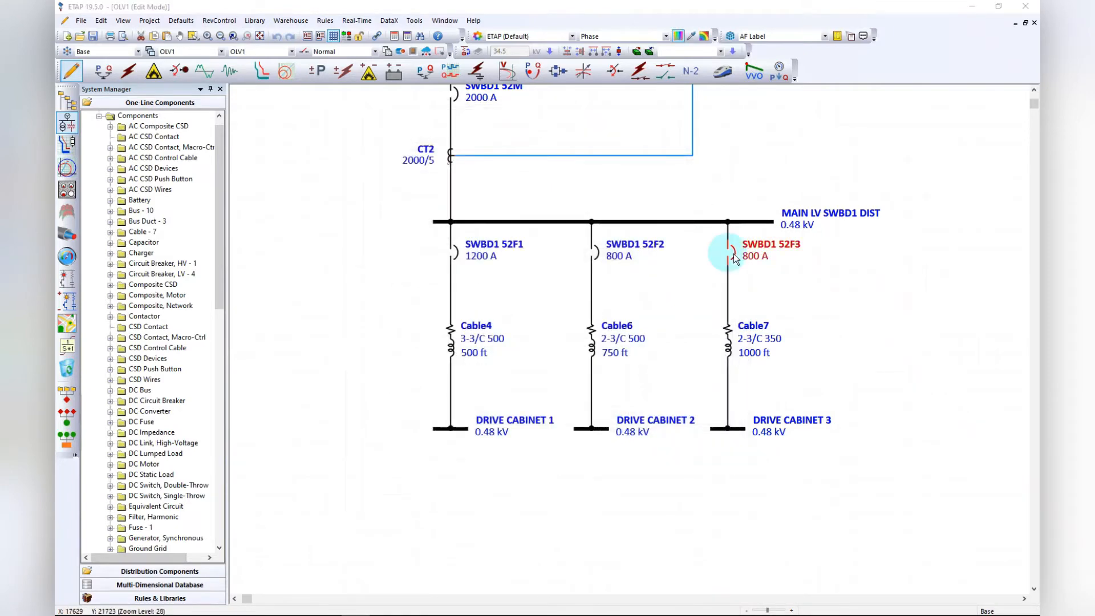
{"action": "left_click", "coordinate": [730, 112]}
- Review the phase trip settings of feeder breakers SWBD1 52F2 and SWBD1 52F1, closing each editor without changes
{"action": "double_click", "coordinate": [592, 254]}
{"action": "left_click", "coordinate": [429, 133]}
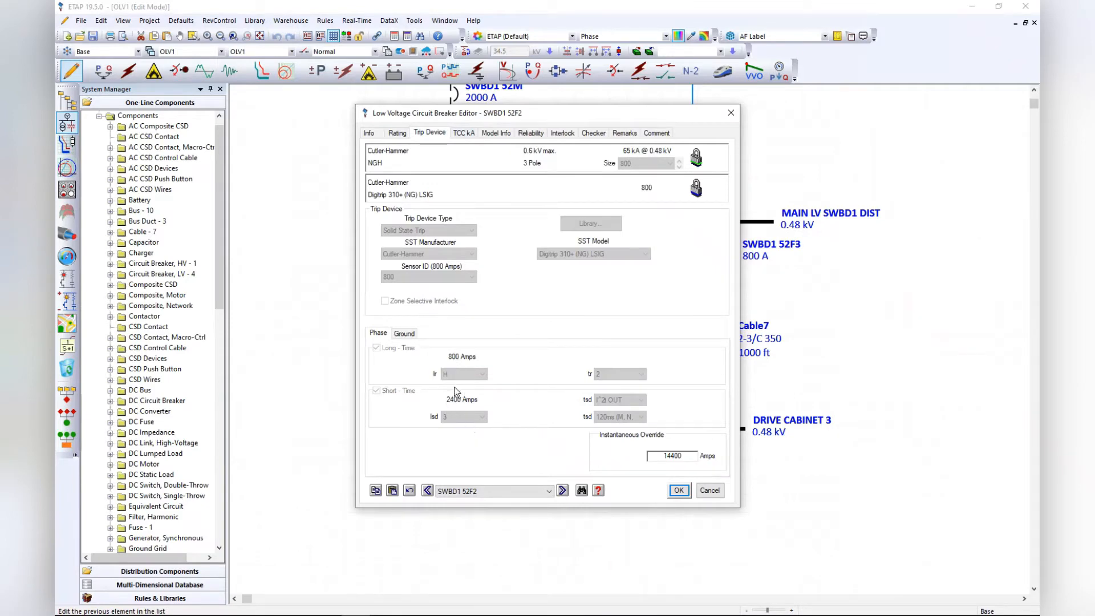
{"action": "left_click", "coordinate": [731, 113]}
{"action": "double_click", "coordinate": [447, 248]}
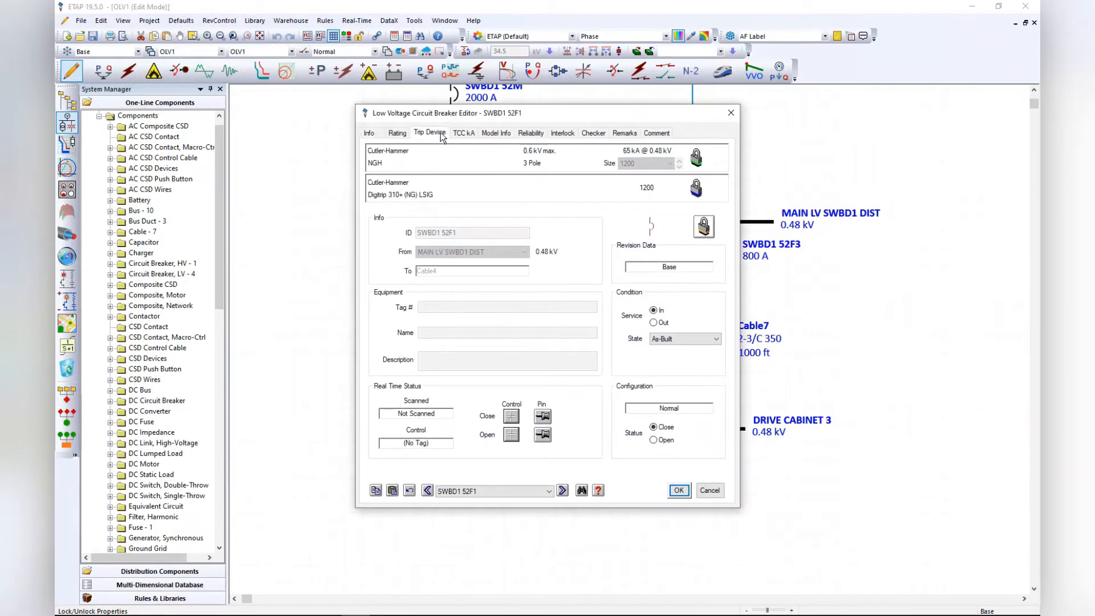
{"action": "left_click", "coordinate": [439, 129]}
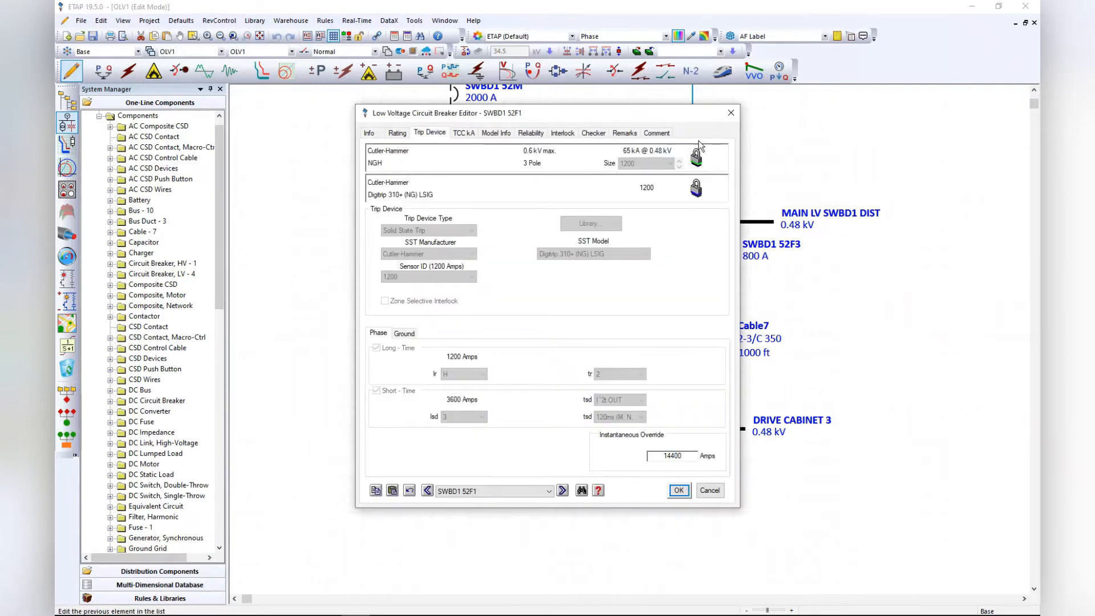
{"action": "left_click", "coordinate": [731, 113]}
{"action": "left_click", "coordinate": [471, 508]}
- Review the general data of the DRIVE CABINET 1, DRIVE CABINET 2 and DRIVE CABINET 3 buses, closing each editor unchanged
{"action": "double_click", "coordinate": [460, 427]}
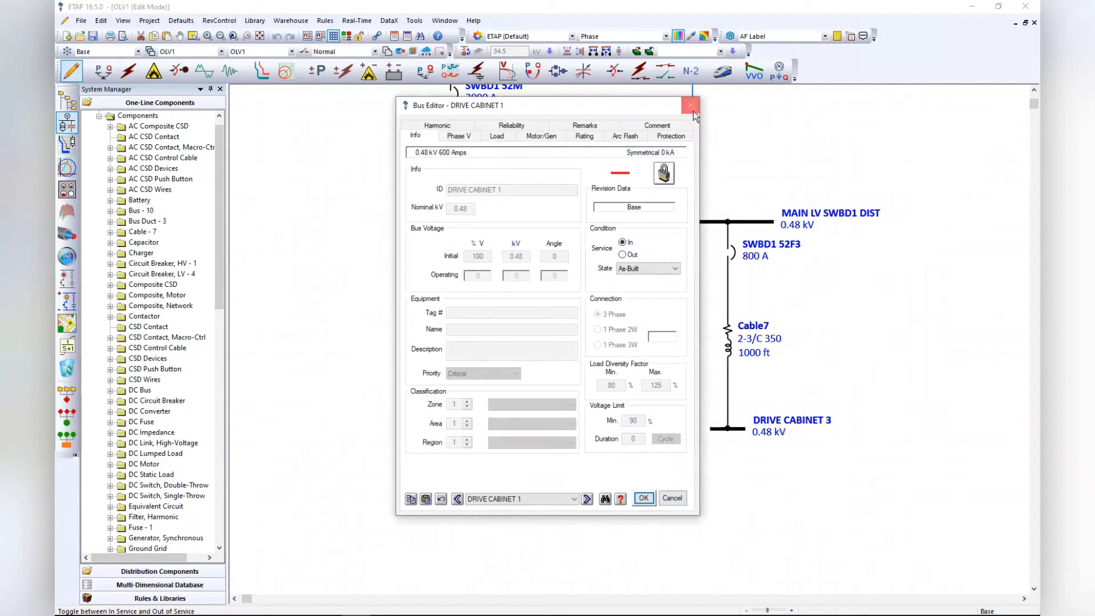
{"action": "left_click", "coordinate": [691, 106]}
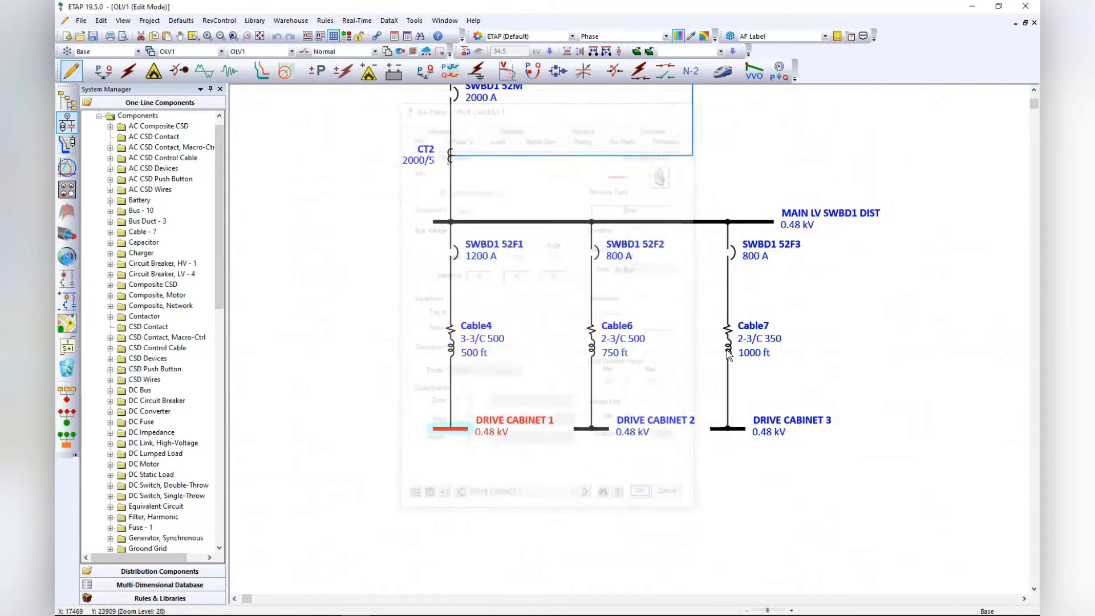
{"action": "double_click", "coordinate": [603, 428]}
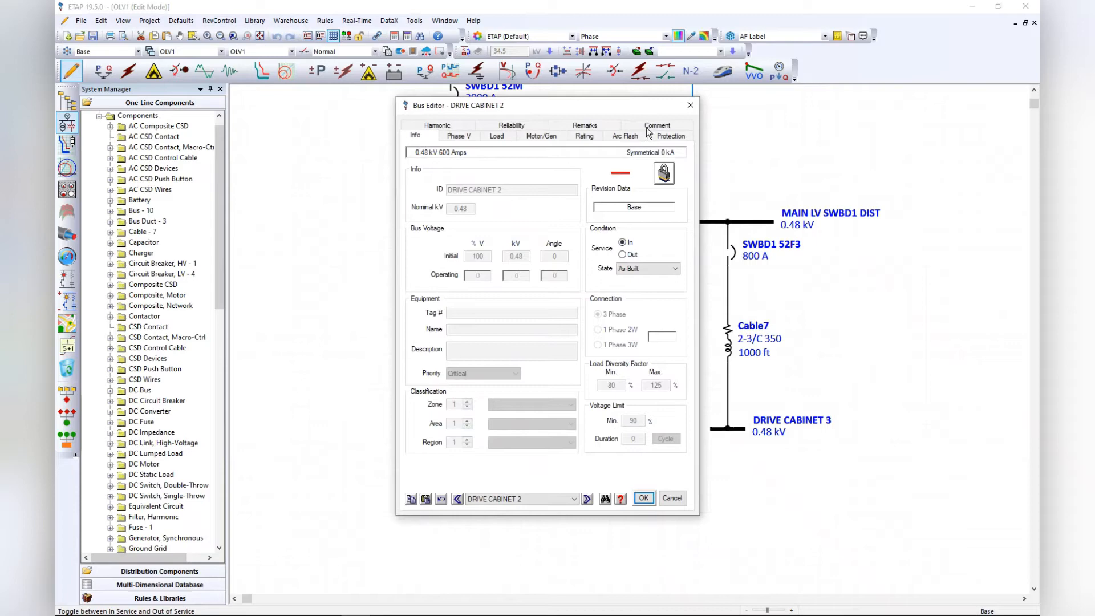
{"action": "left_click", "coordinate": [695, 103]}
{"action": "double_click", "coordinate": [733, 428]}
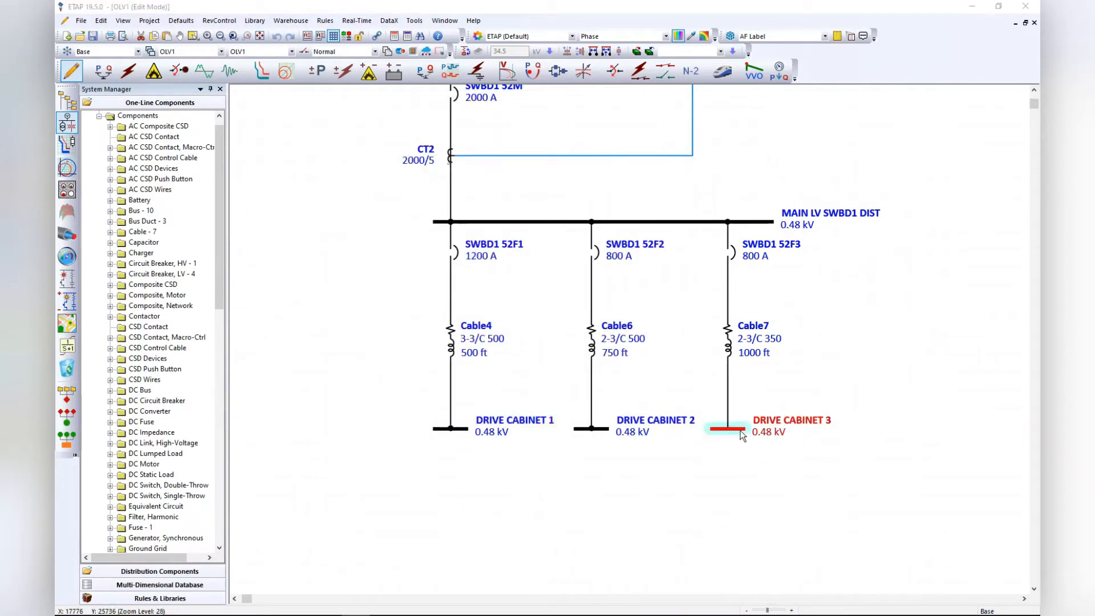
{"action": "left_click", "coordinate": [691, 105]}
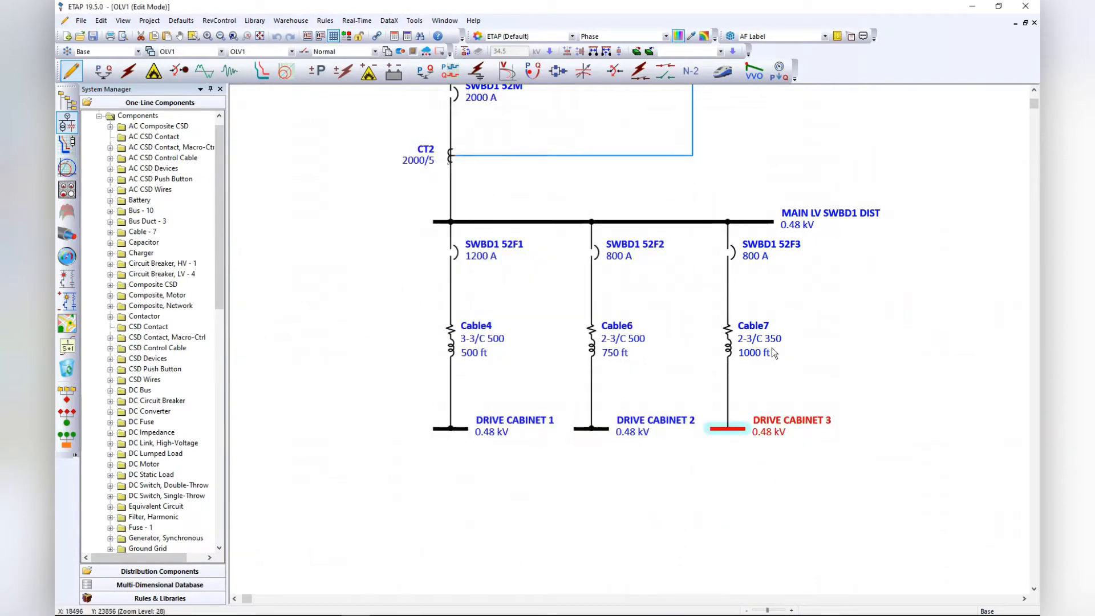
{"action": "left_click", "coordinate": [606, 429]}
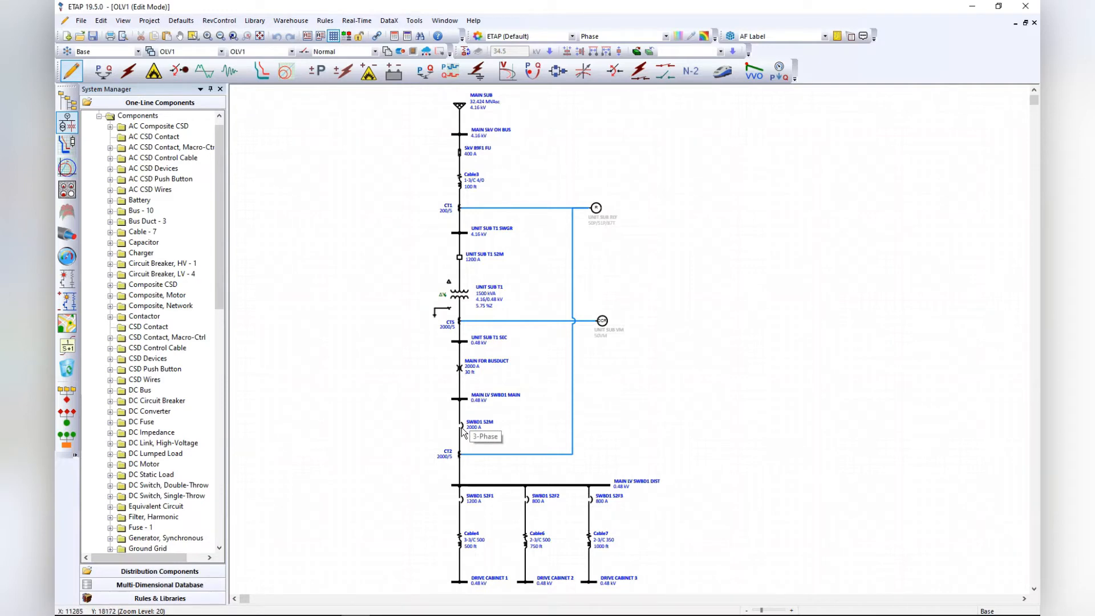
- Open the Star1 time-current curve view from the project's presentations and examine the coordination of the fuse, transformer and breaker curves
{"action": "left_click", "coordinate": [155, 588]}
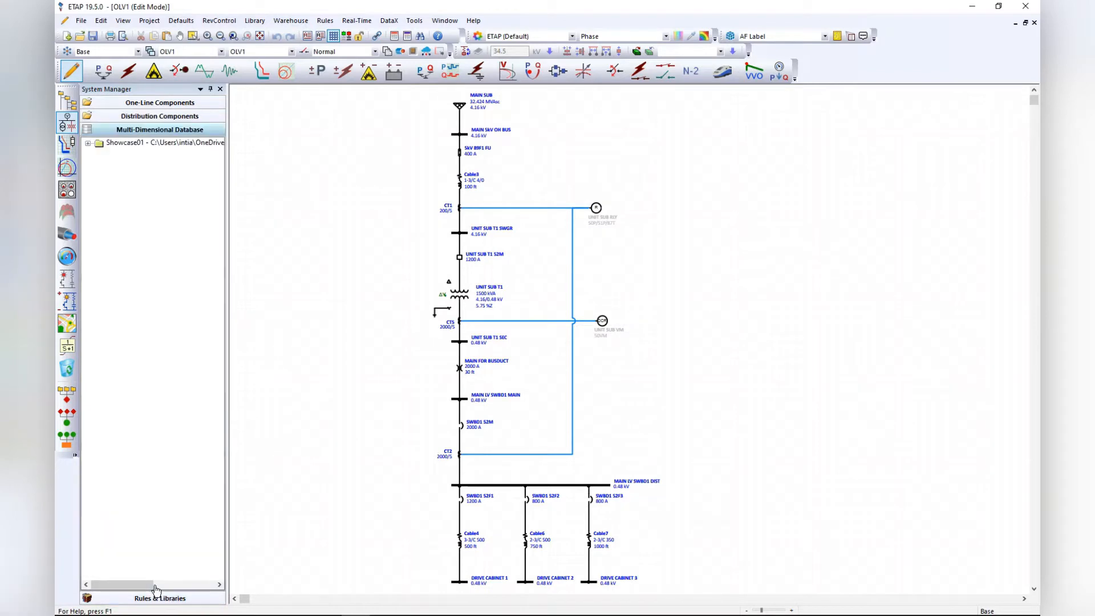
{"action": "left_click", "coordinate": [88, 144]}
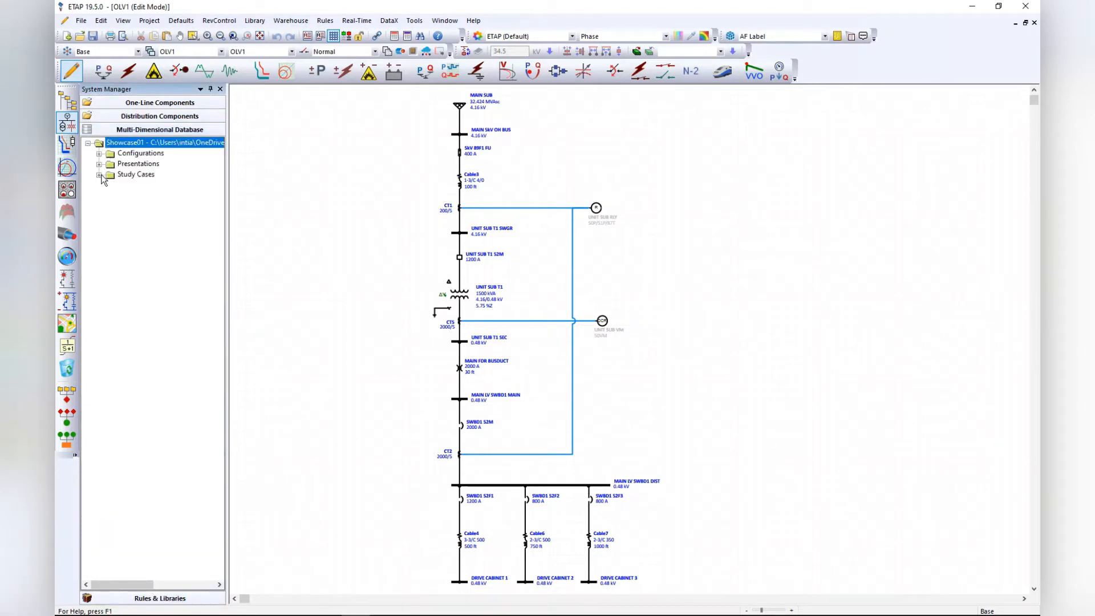
{"action": "left_click", "coordinate": [99, 175]}
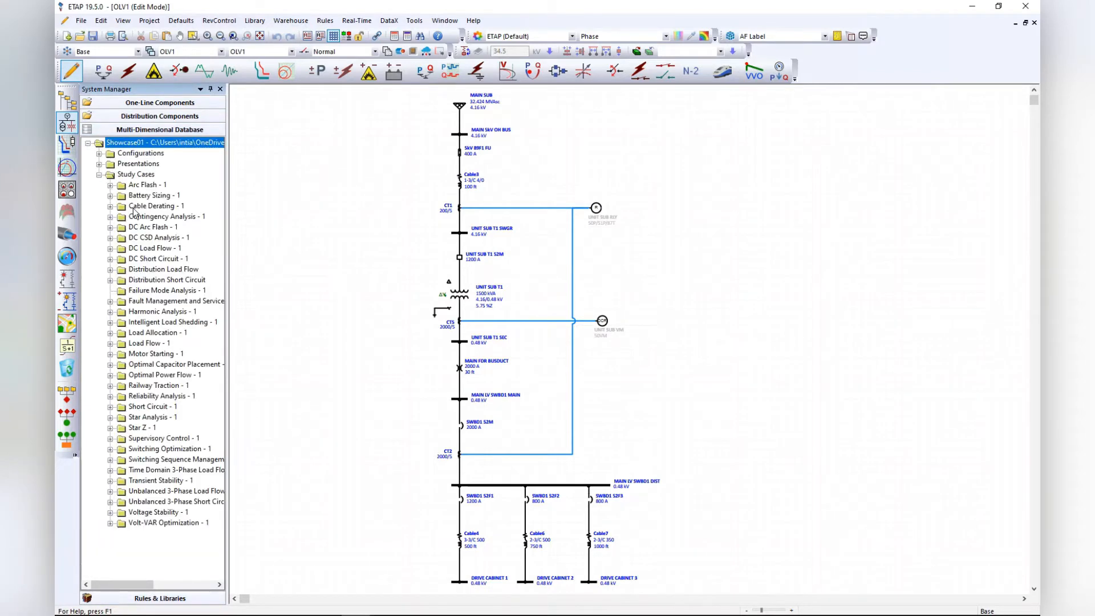
{"action": "left_click", "coordinate": [100, 165]}
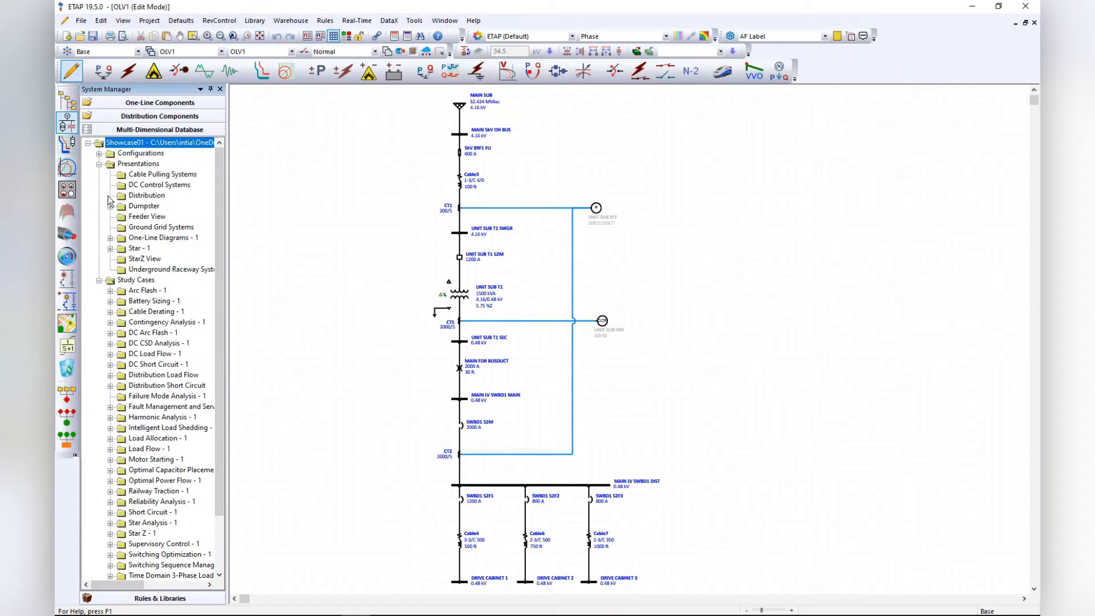
{"action": "left_click", "coordinate": [110, 248]}
{"action": "double_click", "coordinate": [147, 258]}
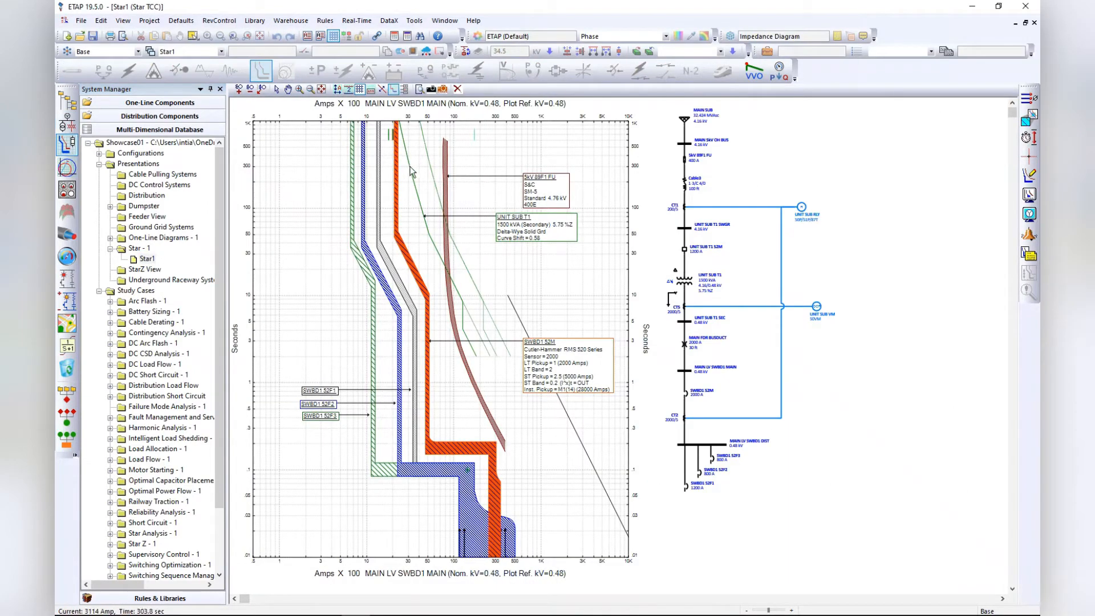
{"action": "scroll", "coordinate": [547, 456], "scroll_direction": "down", "scroll_amount": 3}
{"action": "scroll", "coordinate": [546, 450], "scroll_direction": "down", "scroll_amount": 2}
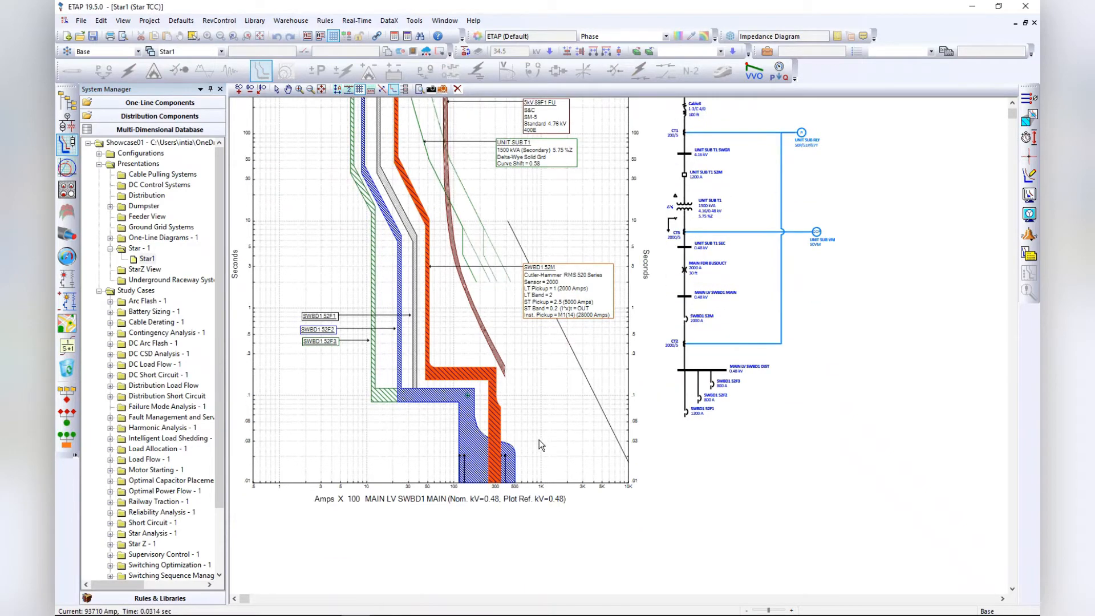
{"action": "scroll", "coordinate": [539, 440], "scroll_direction": "up", "scroll_amount": 3}
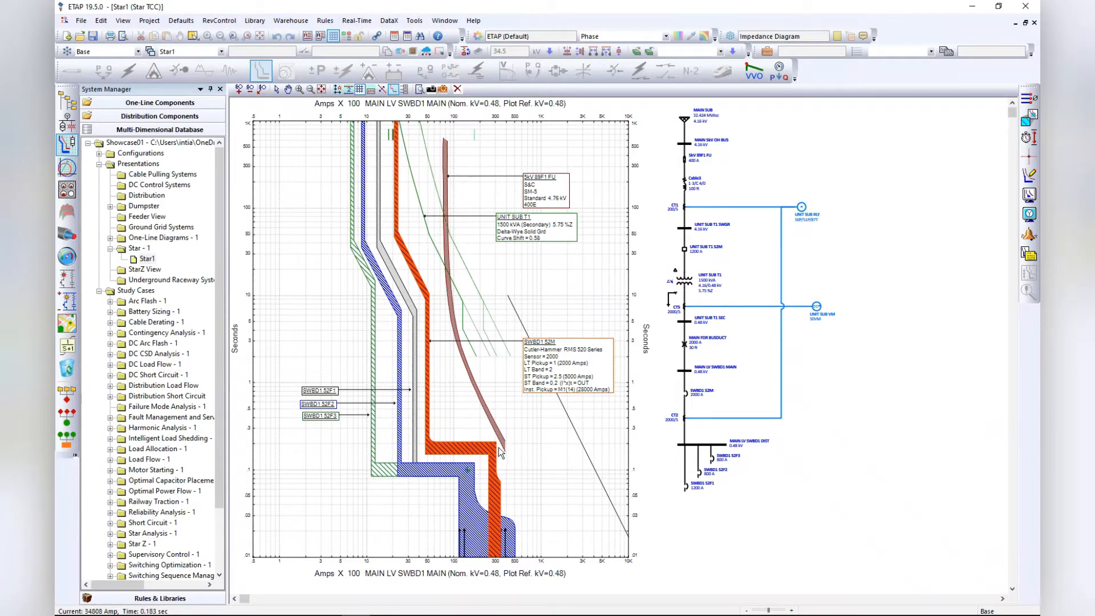
{"action": "mouse_move", "coordinate": [441, 446]}
{"action": "left_click", "coordinate": [1034, 23]}
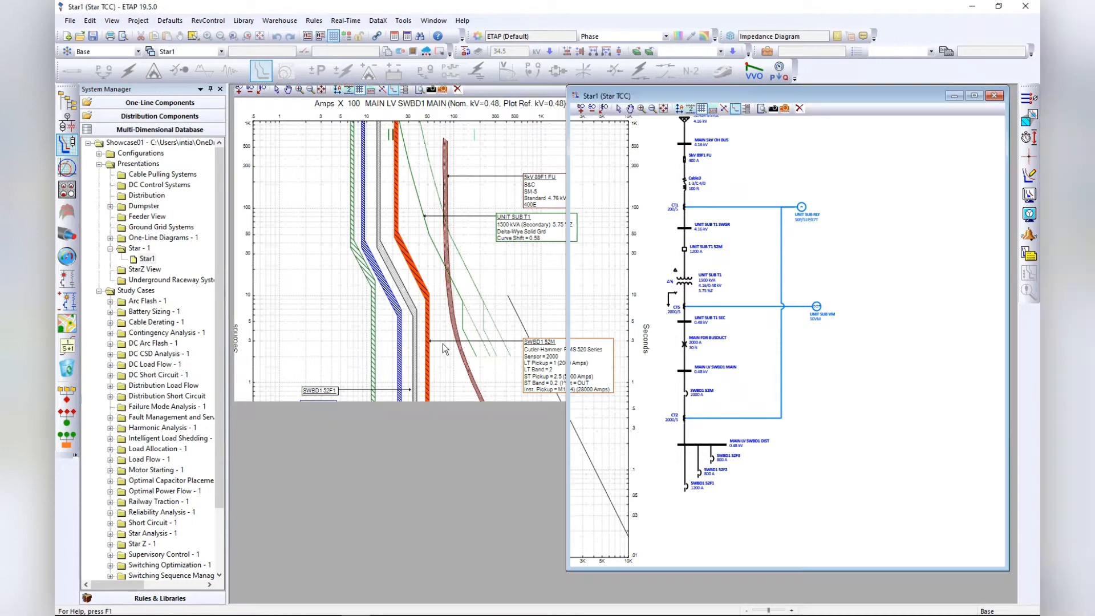
- Switch the OLV1 one-line diagram to Arc Flash mode and run the arc flash calculation
{"action": "left_click", "coordinate": [159, 79]}
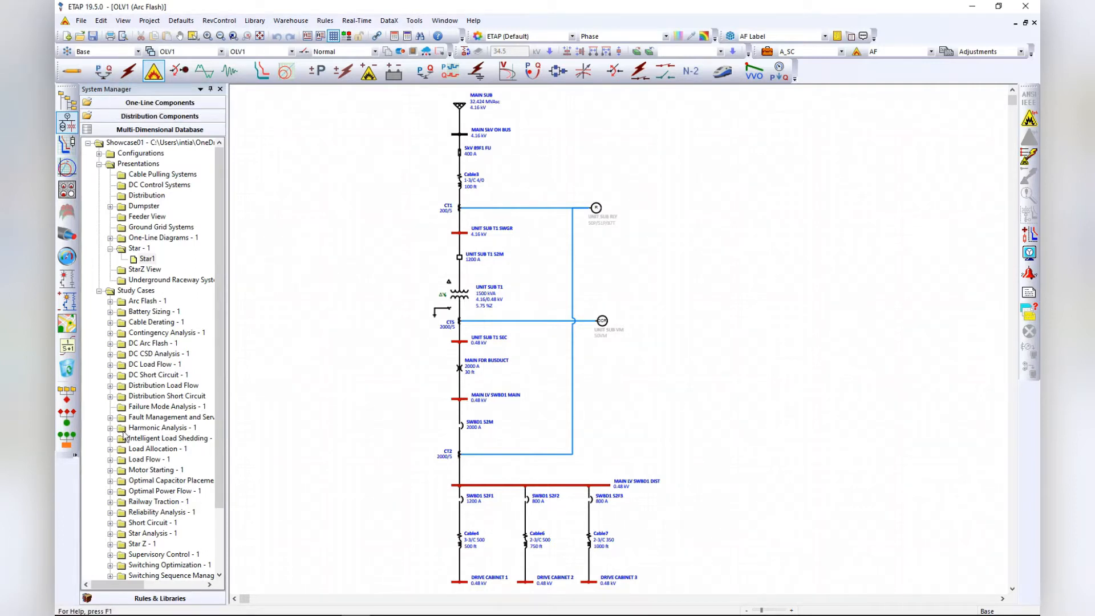
{"action": "left_click", "coordinate": [1030, 121]}
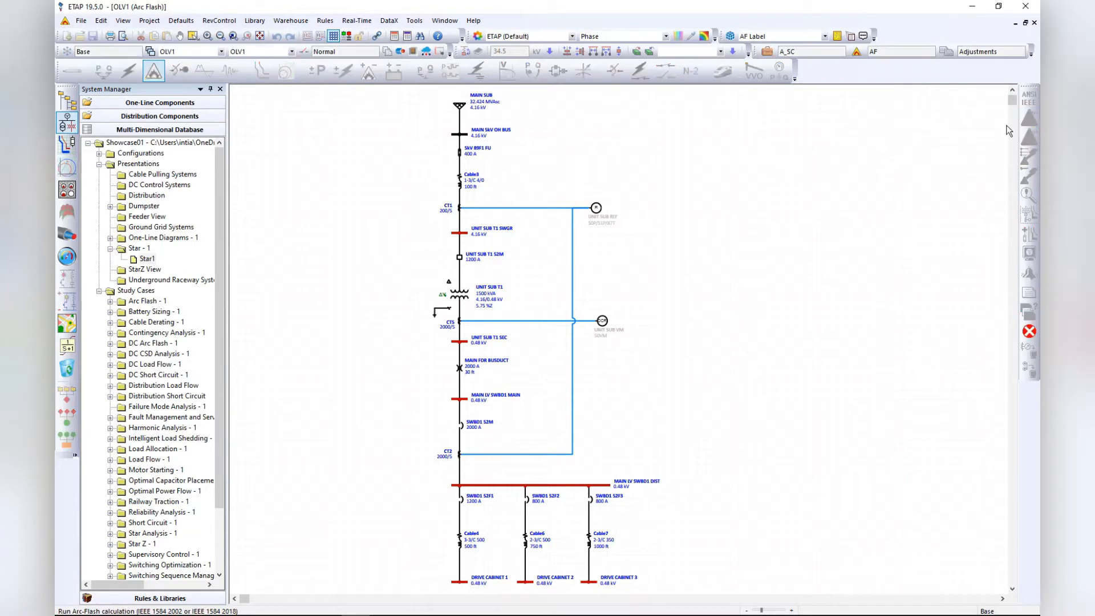
{"action": "left_click", "coordinate": [571, 374]}
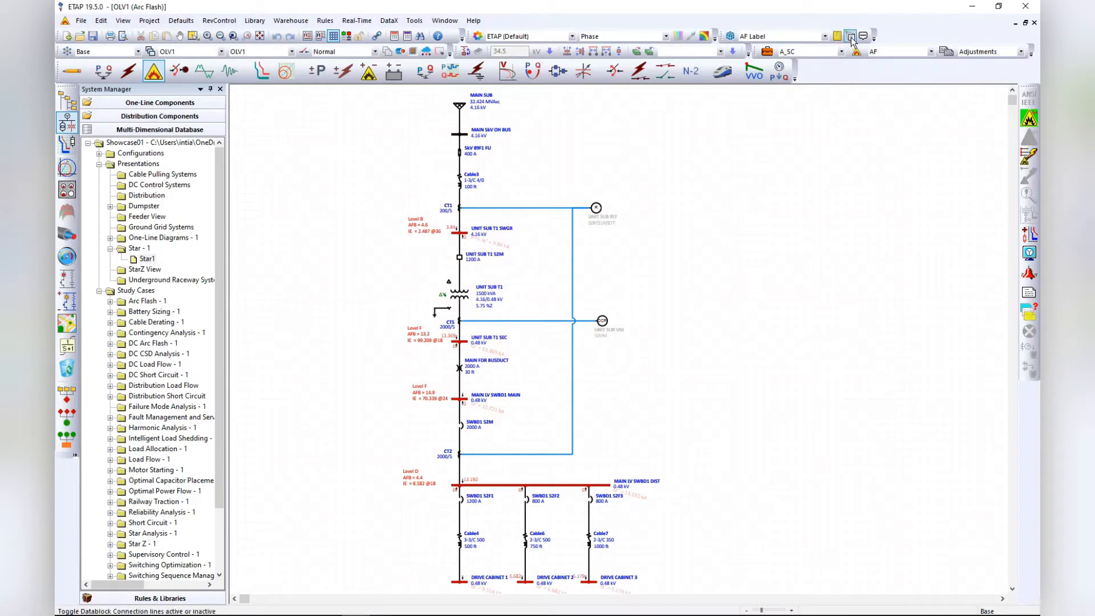
- Show the result datablocks with their connection lines and move the UNIT SUB T1 SWGR datablock to the upper left of its bus
{"action": "left_click", "coordinate": [837, 37]}
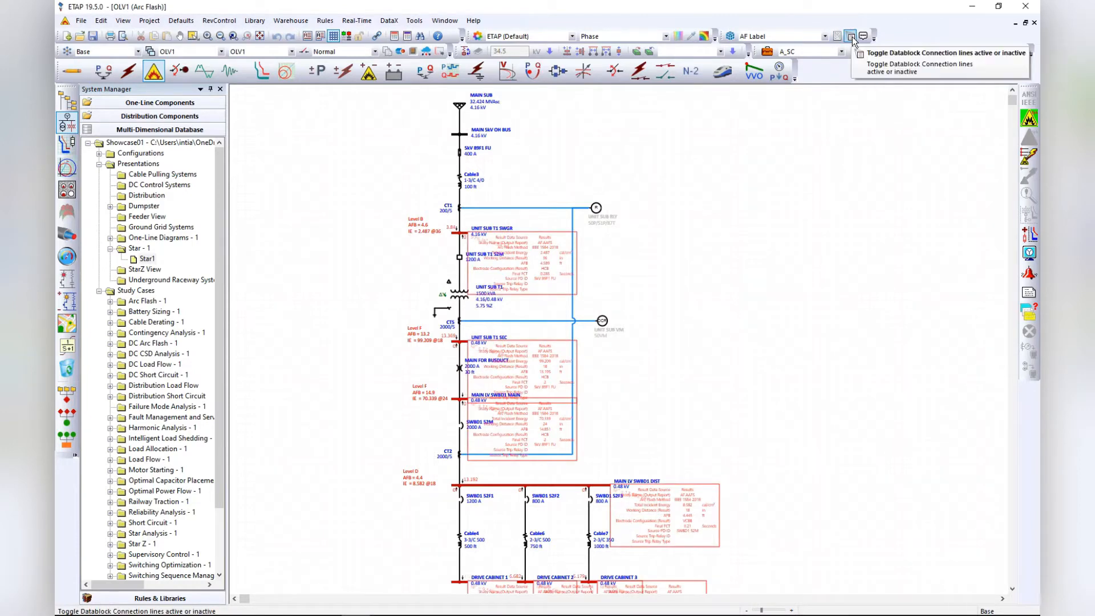
{"action": "left_click", "coordinate": [852, 36]}
{"action": "left_click_drag", "start_coordinate": [536, 300], "coordinate": [577, 272]}
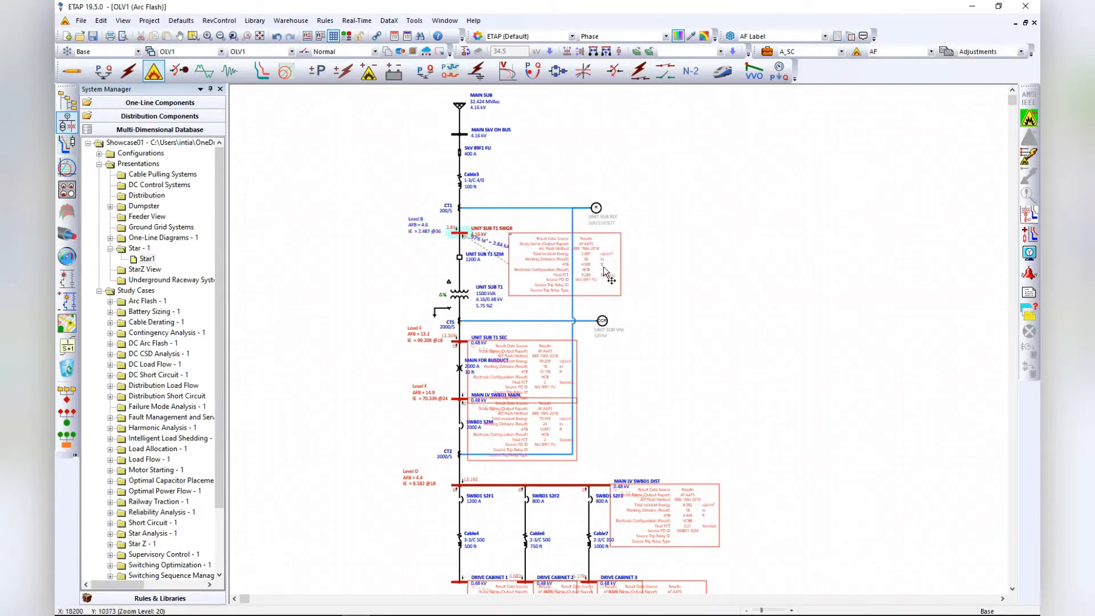
{"action": "left_click_drag", "start_coordinate": [604, 267], "coordinate": [349, 261]}
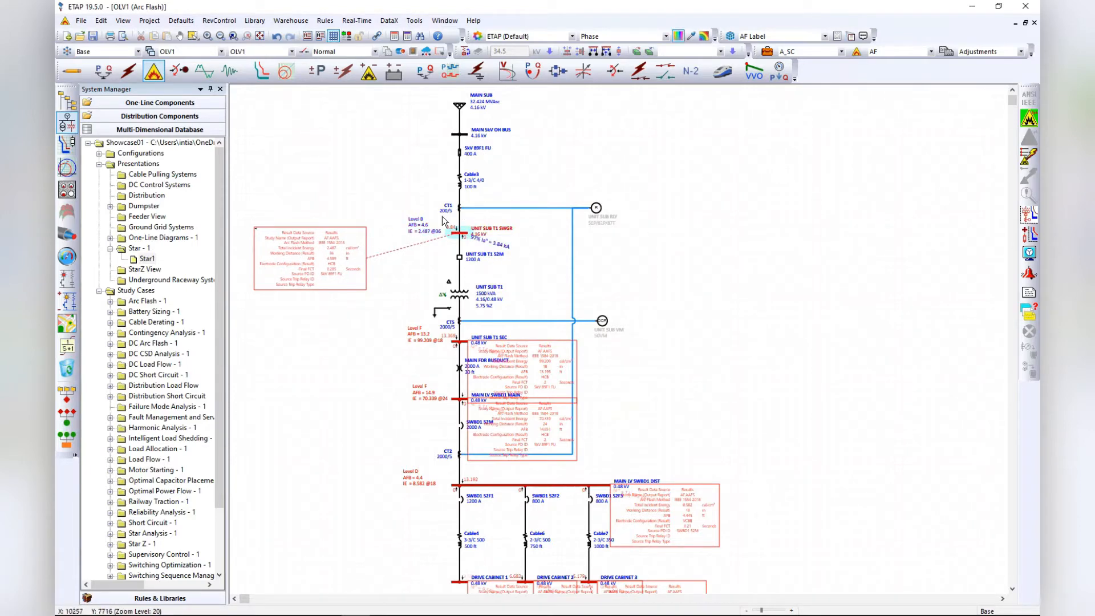
{"action": "left_click_drag", "start_coordinate": [344, 258], "coordinate": [381, 154]}
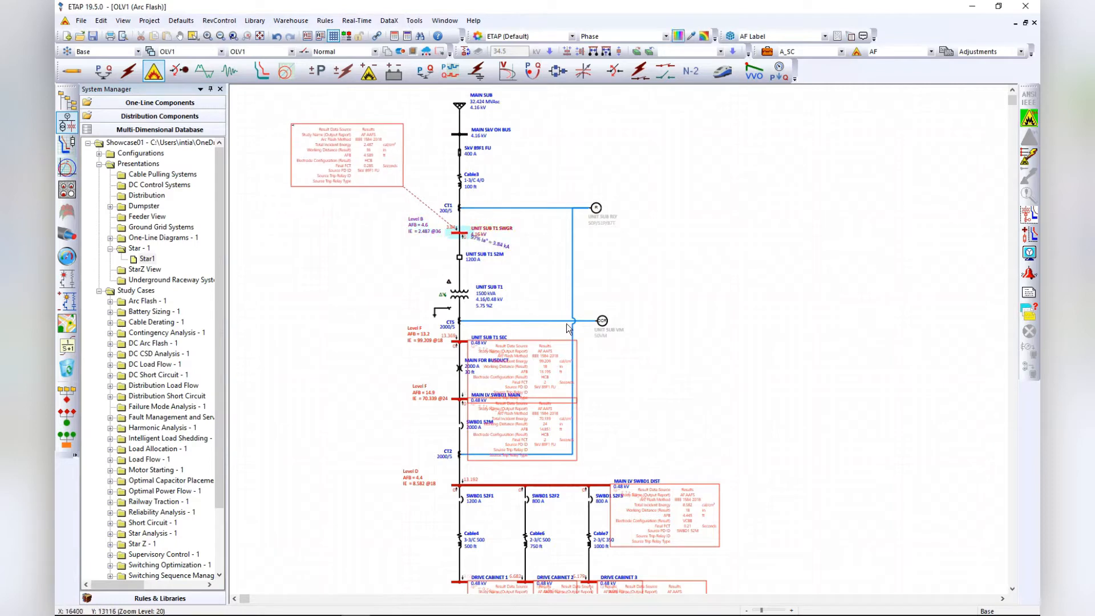
- Move the UNIT SUB T1 SEC and MAIN LV SWBD1 MAIN datablocks left of the one-line, and the MAIN LV SWBD1 DIST datablock to its upper right
{"action": "left_click_drag", "start_coordinate": [542, 375], "coordinate": [345, 265]}
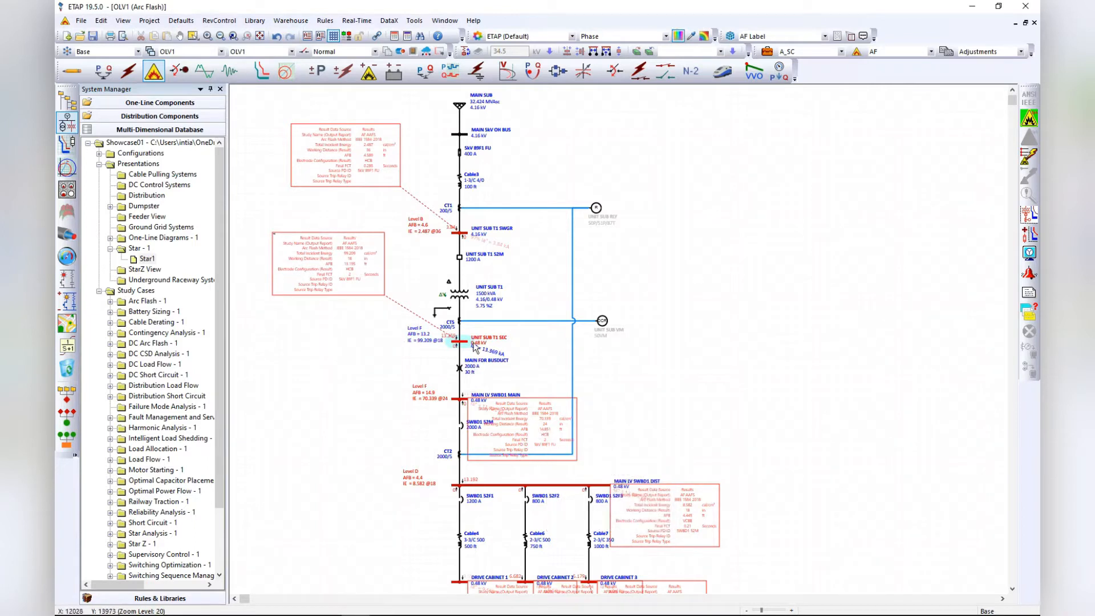
{"action": "mouse_move", "coordinate": [547, 441]}
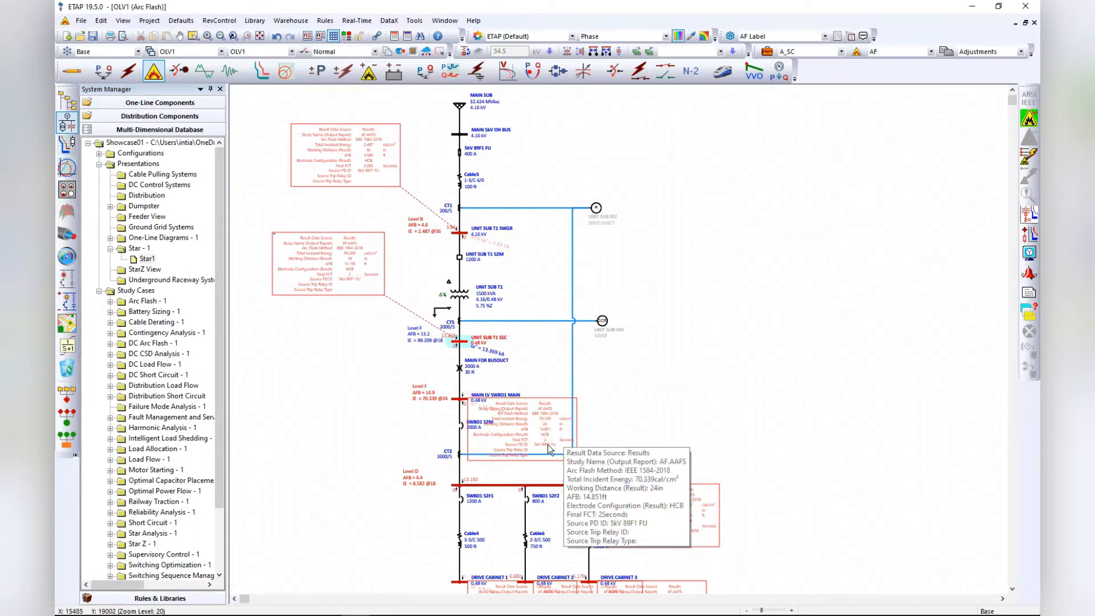
{"action": "left_click_drag", "start_coordinate": [543, 434], "coordinate": [320, 423]}
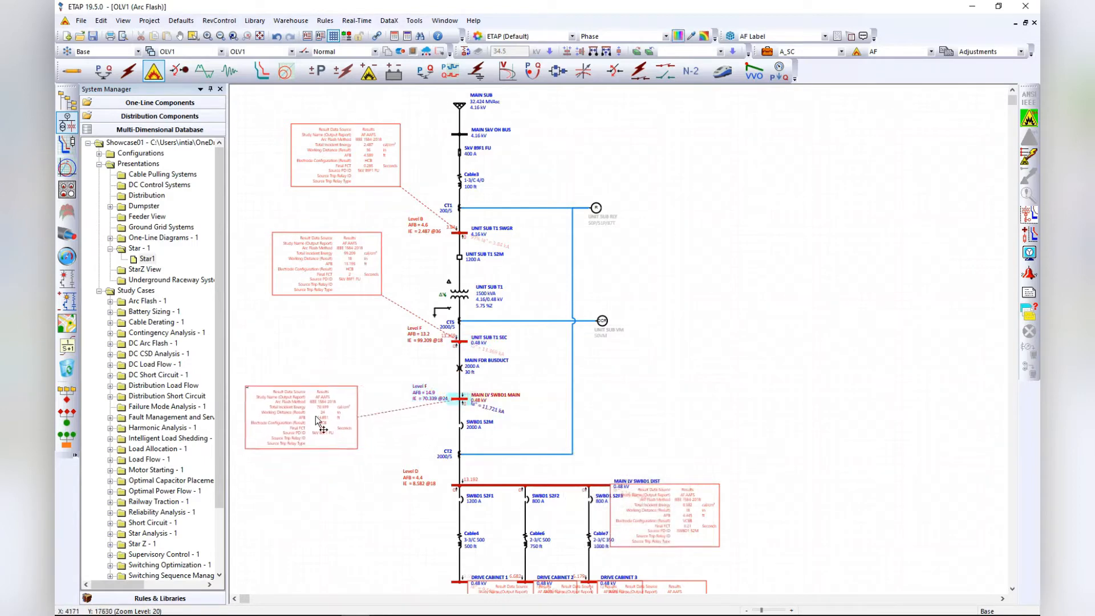
{"action": "left_click", "coordinate": [796, 421]}
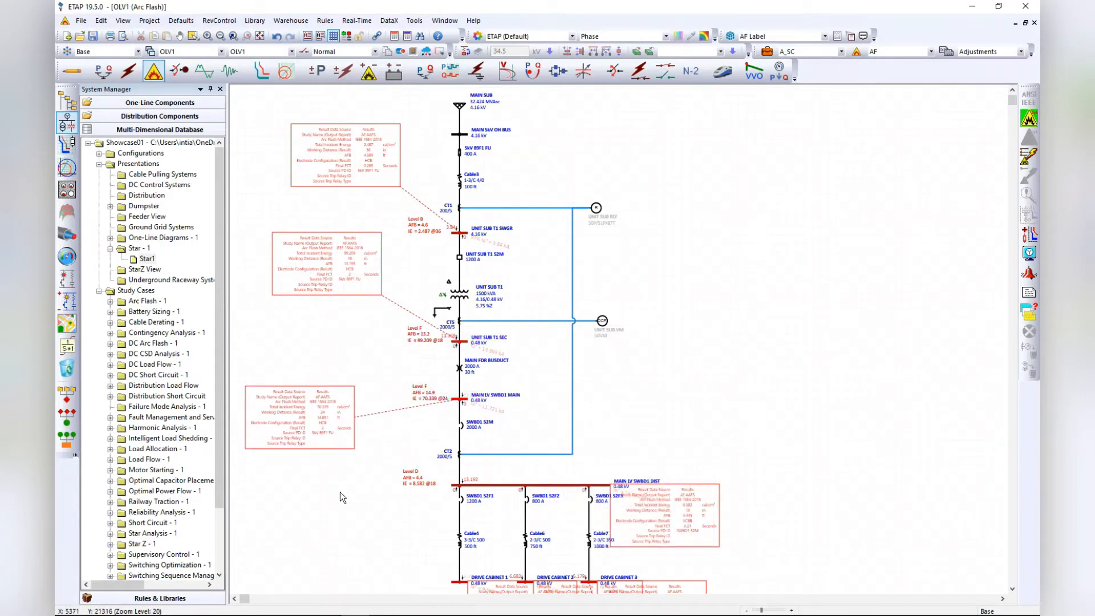
{"action": "left_click_drag", "start_coordinate": [693, 508], "coordinate": [757, 403]}
{"action": "left_click", "coordinate": [774, 495]}
- Spread the datablocks of DRIVE CABINET 1, DRIVE CABINET 2 and DRIVE CABINET 3 side by side below their buses
{"action": "scroll", "coordinate": [625, 337], "scroll_direction": "down", "scroll_amount": 3}
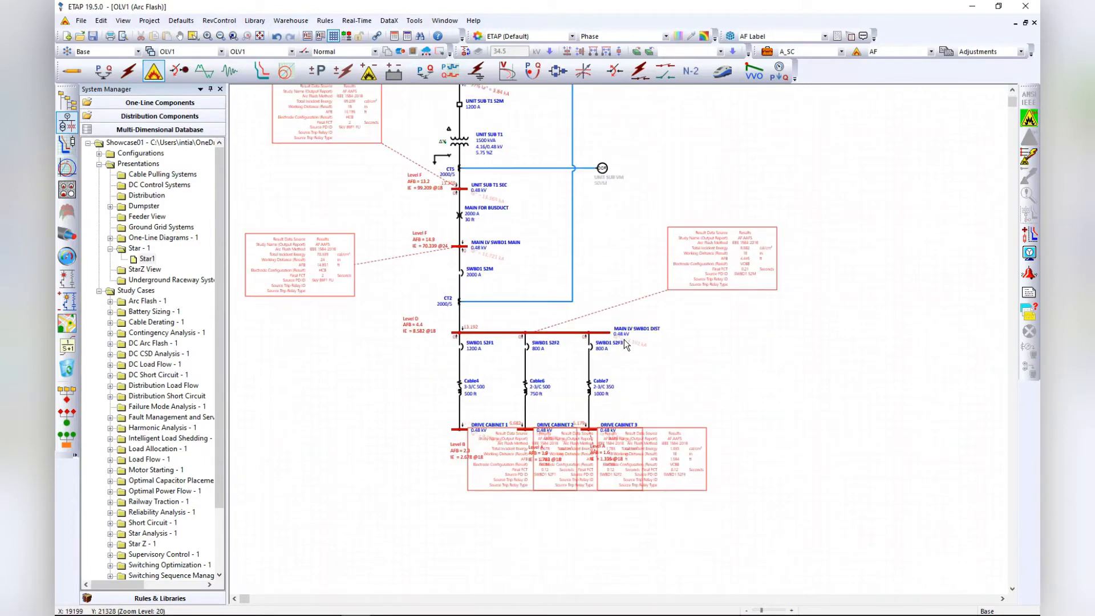
{"action": "left_click_drag", "start_coordinate": [496, 482], "coordinate": [339, 516]}
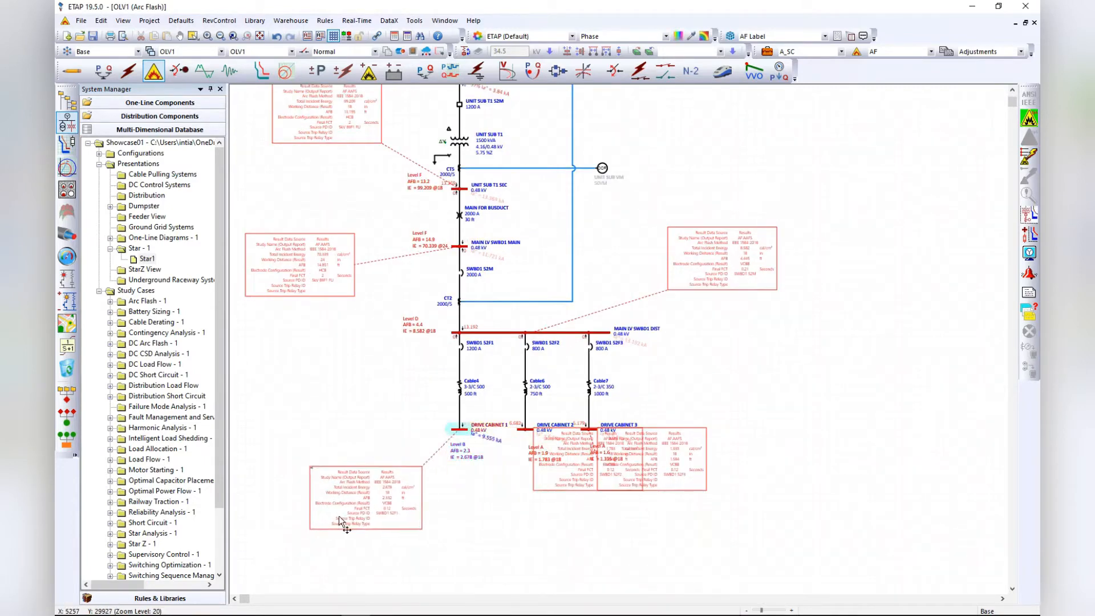
{"action": "left_click_drag", "start_coordinate": [564, 487], "coordinate": [498, 541]}
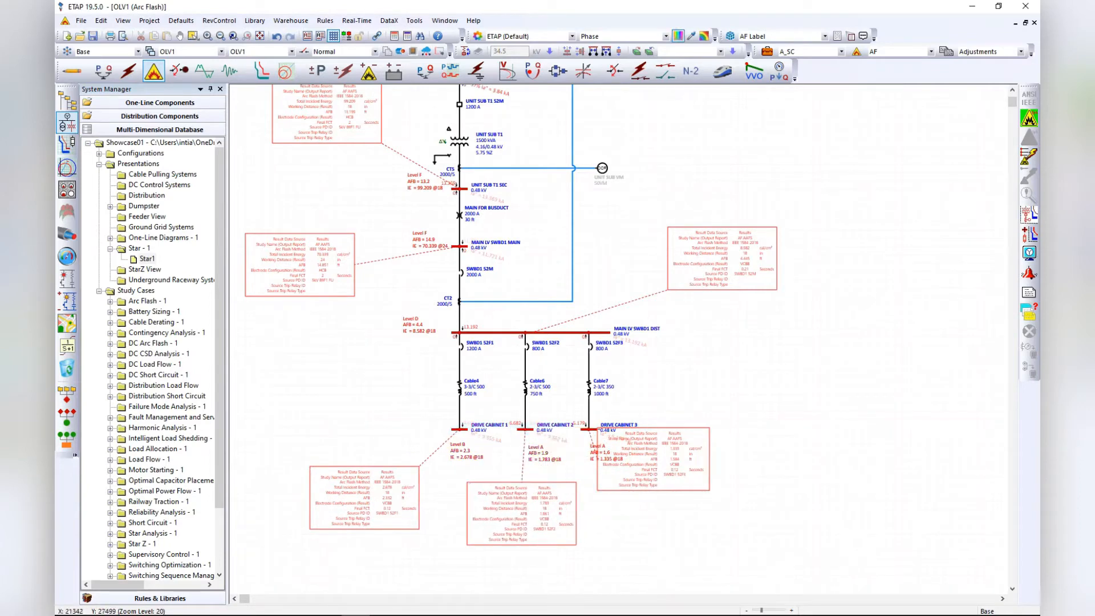
{"action": "left_click_drag", "start_coordinate": [669, 466], "coordinate": [711, 531]}
{"action": "left_click", "coordinate": [850, 440]}
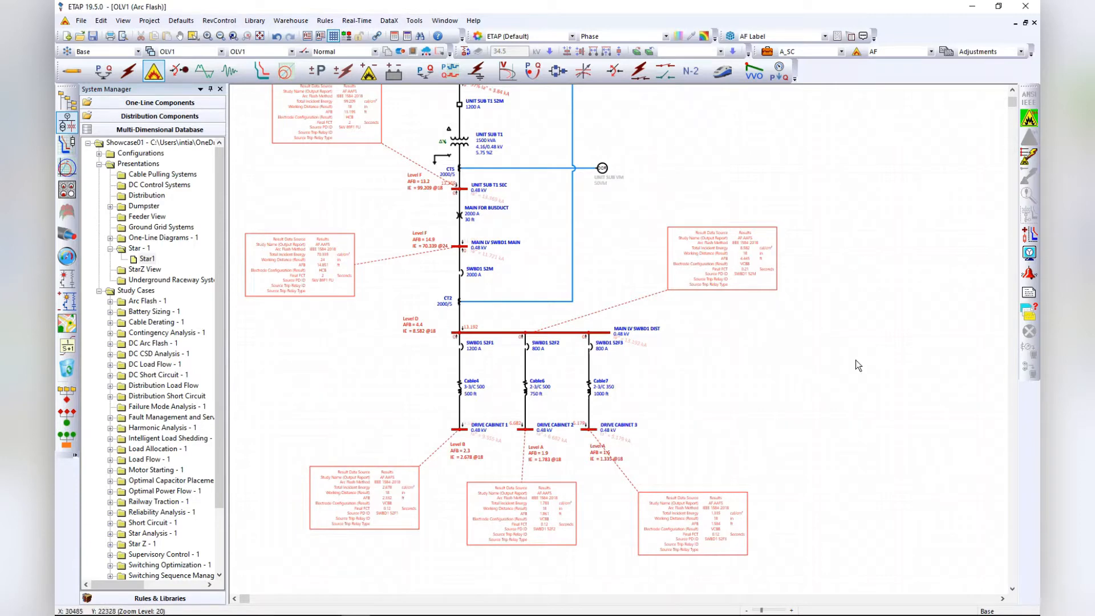
- Examine the incident energy, clearing time and source protective device in the MAIN LV SWBD1 MAIN and MAIN LV SWBD1 DIST datablocks
{"action": "scroll", "coordinate": [275, 258], "scroll_direction": "up", "scroll_amount": 3}
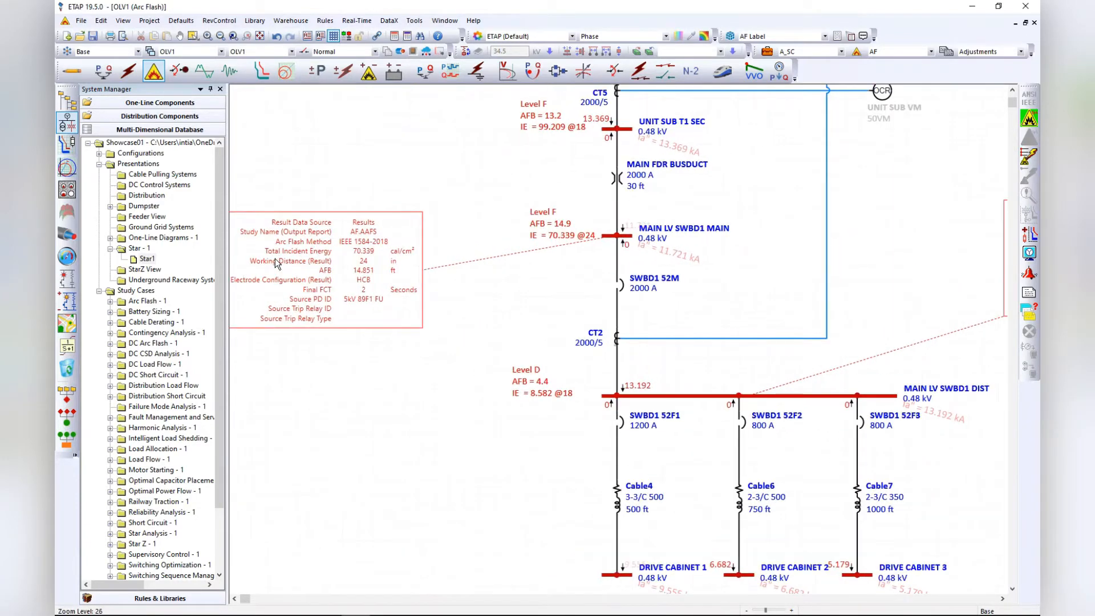
{"action": "scroll", "coordinate": [338, 251], "scroll_direction": "up", "scroll_amount": 1}
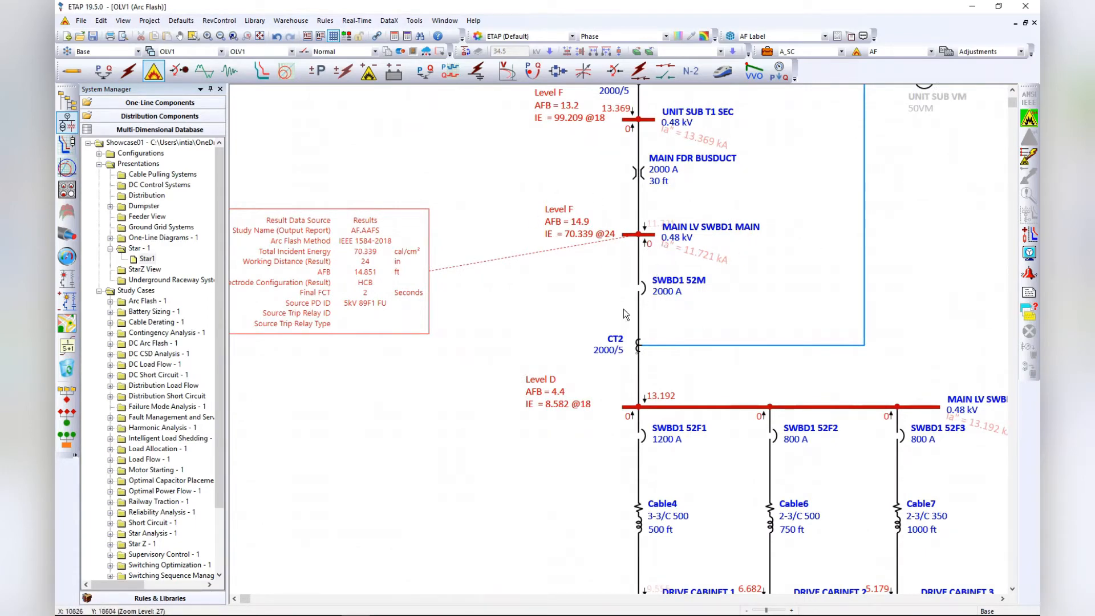
{"action": "scroll", "coordinate": [604, 315], "scroll_direction": "down", "scroll_amount": 4}
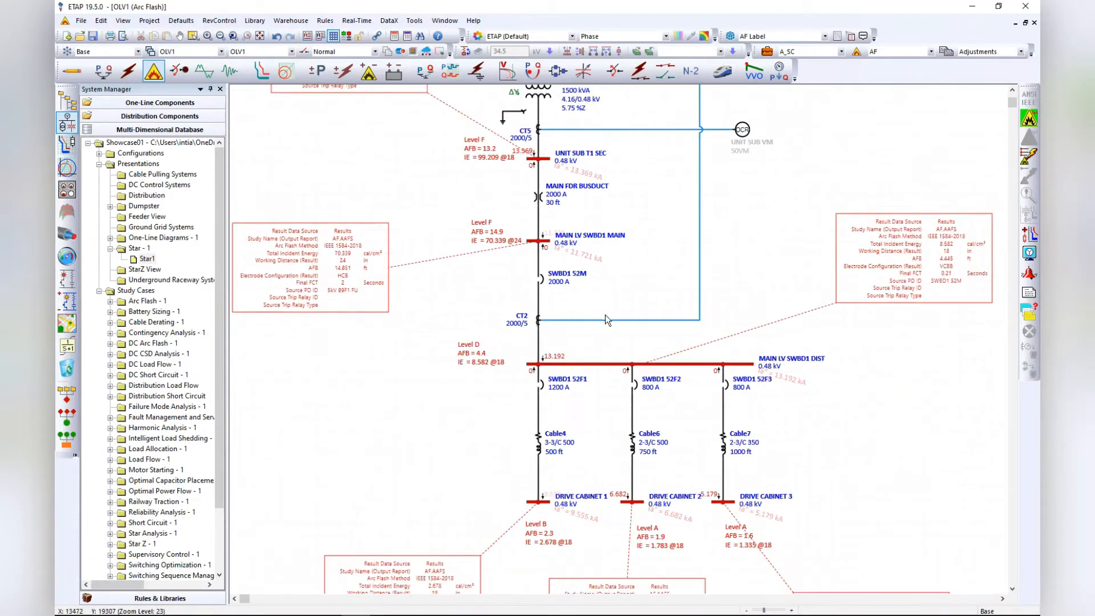
{"action": "left_click", "coordinate": [543, 248]}
{"action": "scroll", "coordinate": [350, 357], "scroll_direction": "down", "scroll_amount": 1}
{"action": "scroll", "coordinate": [350, 357], "scroll_direction": "down", "scroll_amount": 2}
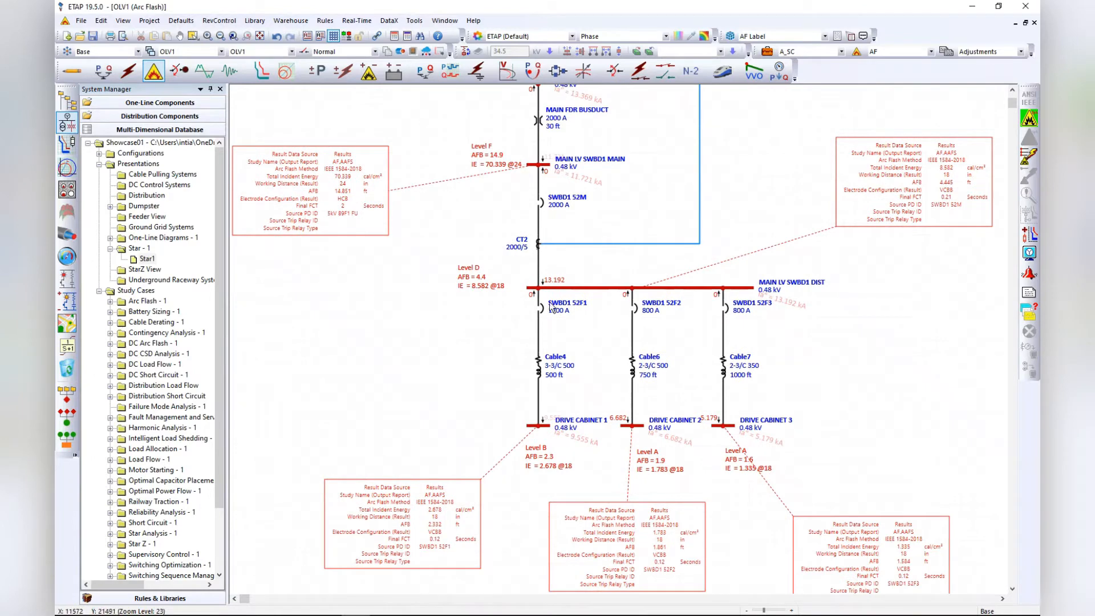
{"action": "mouse_move", "coordinate": [961, 184]}
{"action": "scroll", "coordinate": [967, 160], "scroll_direction": "up", "scroll_amount": 3}
{"action": "scroll", "coordinate": [968, 159], "scroll_direction": "up", "scroll_amount": 5}
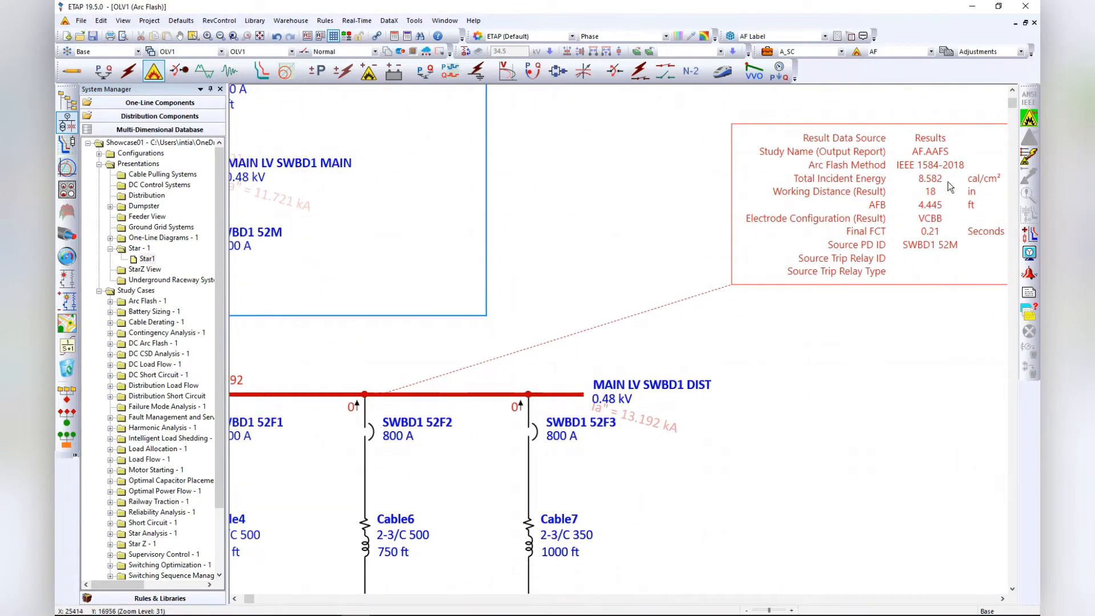
{"action": "scroll", "coordinate": [963, 205], "scroll_direction": "down", "scroll_amount": 3}
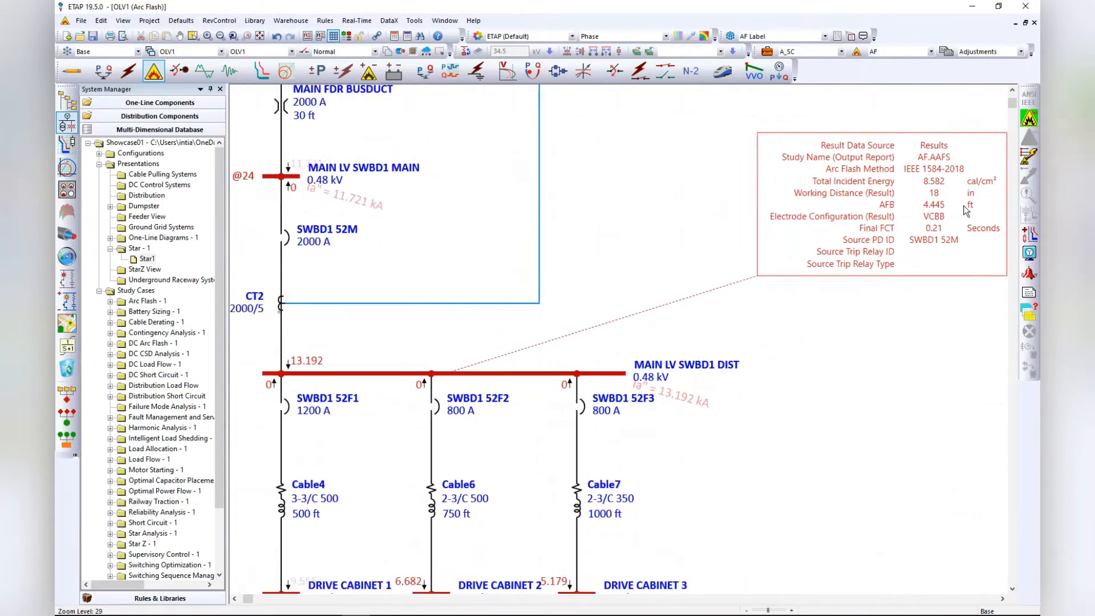
- Compare the arc flash results at MAIN LV SWBD1 MAIN, MAIN LV SWBD1 DIST and the three drive cabinets across the one-line
{"action": "scroll", "coordinate": [980, 209], "scroll_direction": "down", "scroll_amount": 2}
{"action": "scroll", "coordinate": [964, 201], "scroll_direction": "down", "scroll_amount": 3}
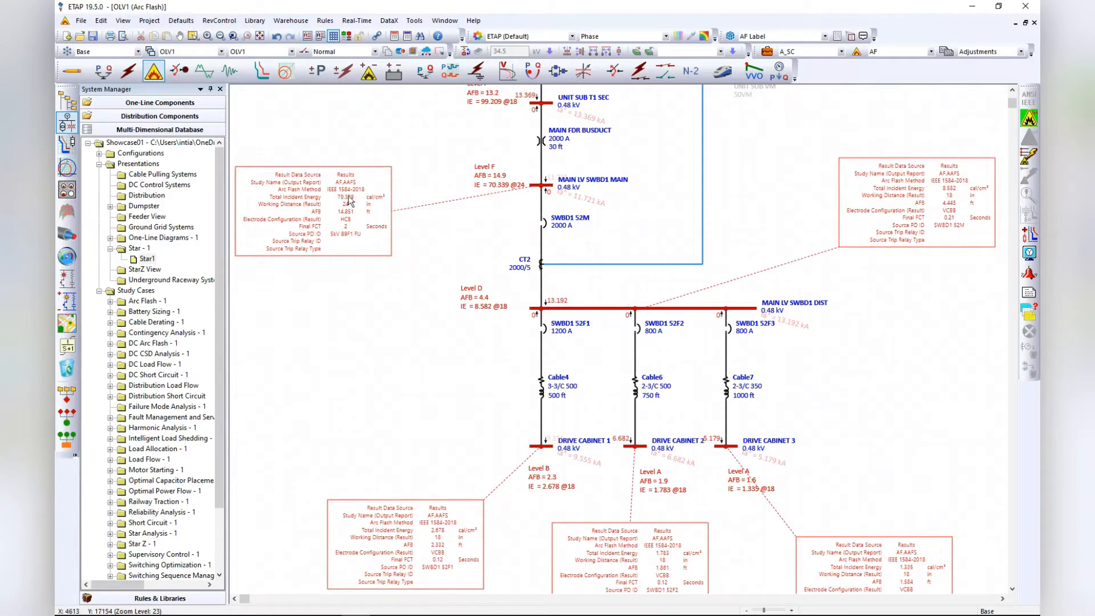
{"action": "scroll", "coordinate": [393, 404], "scroll_direction": "down", "scroll_amount": 2}
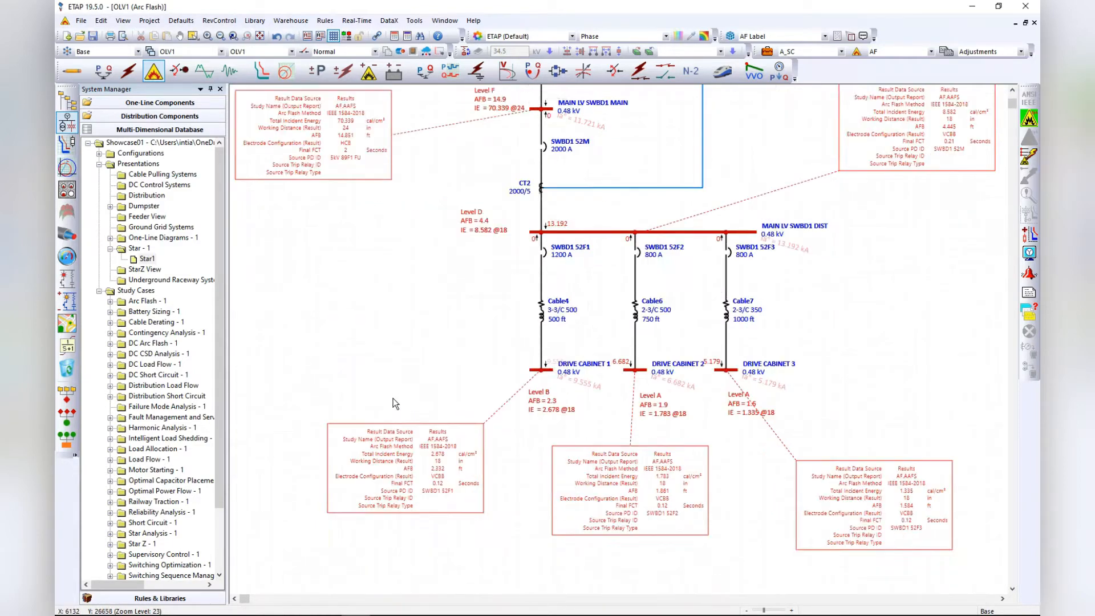
{"action": "scroll", "coordinate": [372, 305], "scroll_direction": "up", "scroll_amount": 2}
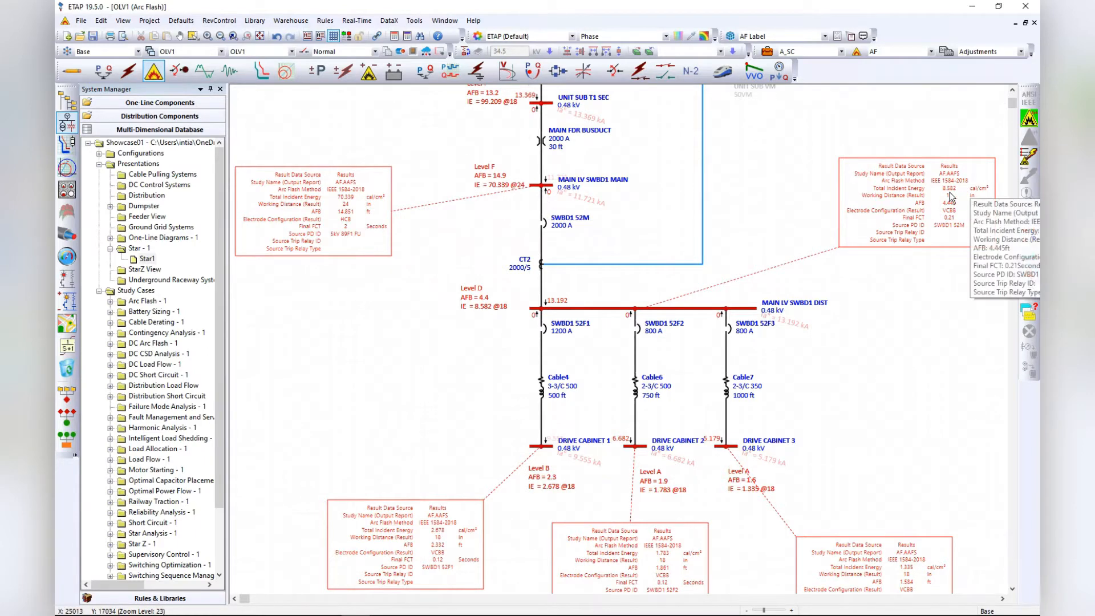
{"action": "scroll", "coordinate": [549, 344], "scroll_direction": "down", "scroll_amount": 3}
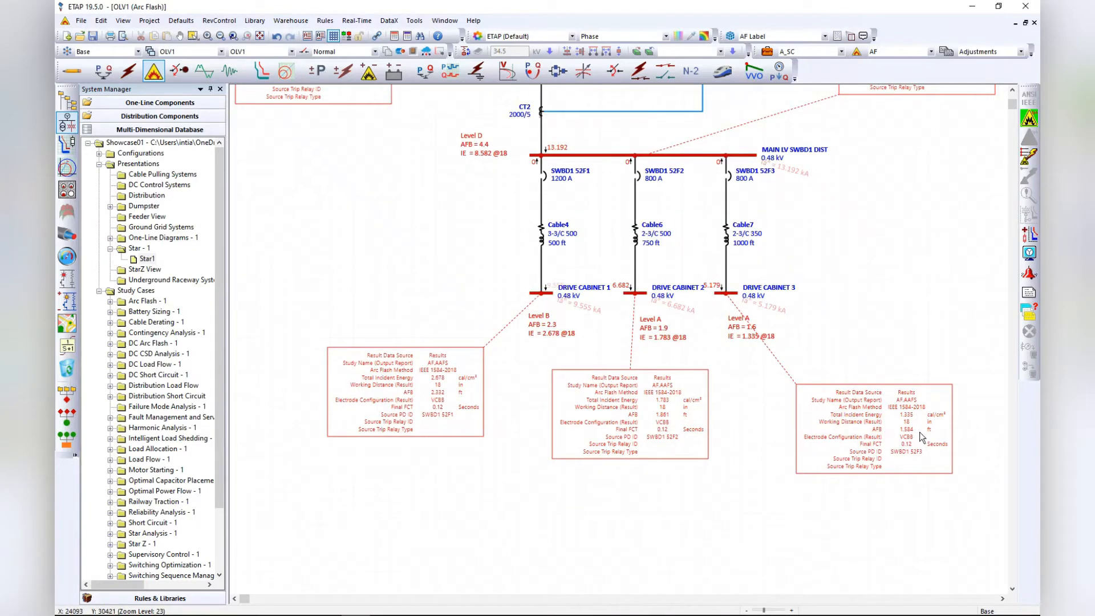
{"action": "mouse_move", "coordinate": [921, 437]}
{"action": "scroll", "coordinate": [508, 493], "scroll_direction": "down", "scroll_amount": 2}
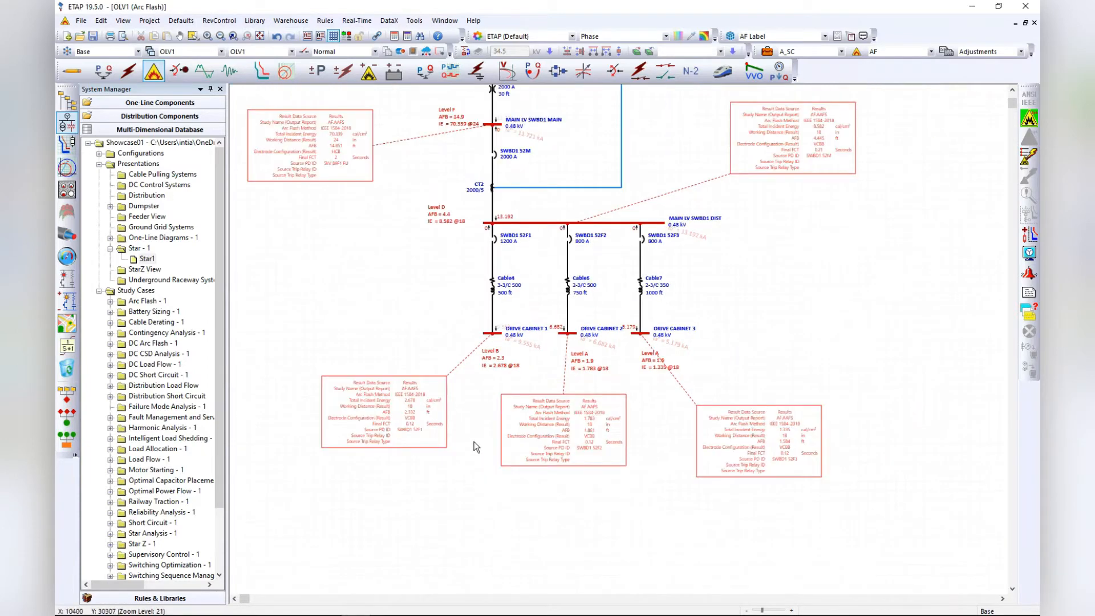
{"action": "left_click", "coordinate": [260, 35]}
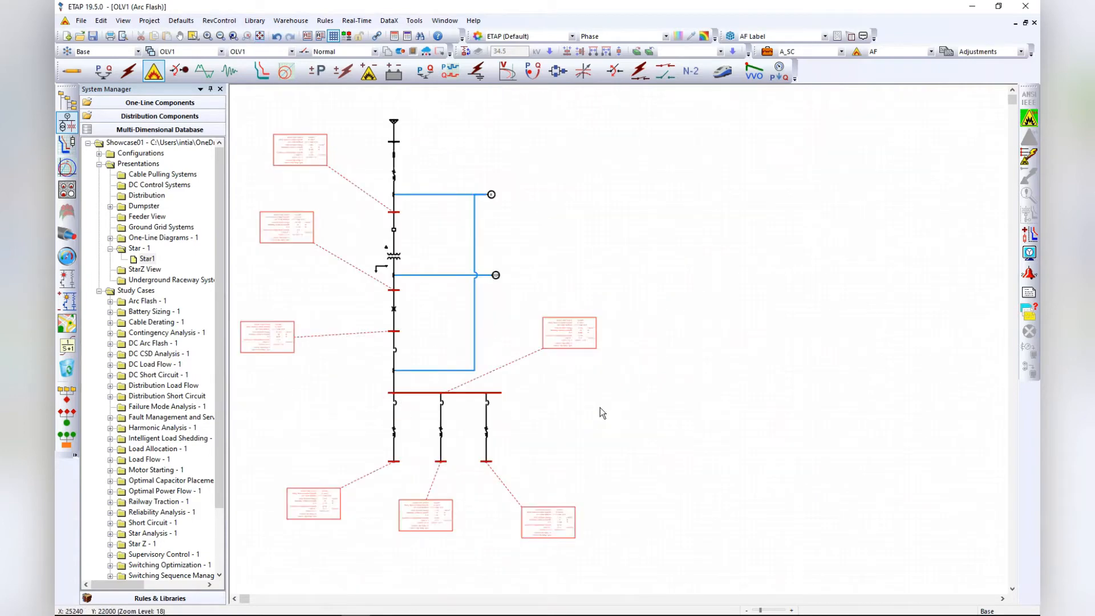
{"action": "scroll", "coordinate": [341, 341], "scroll_direction": "up", "scroll_amount": 5}
{"action": "scroll", "coordinate": [492, 298], "scroll_direction": "down", "scroll_amount": 2}
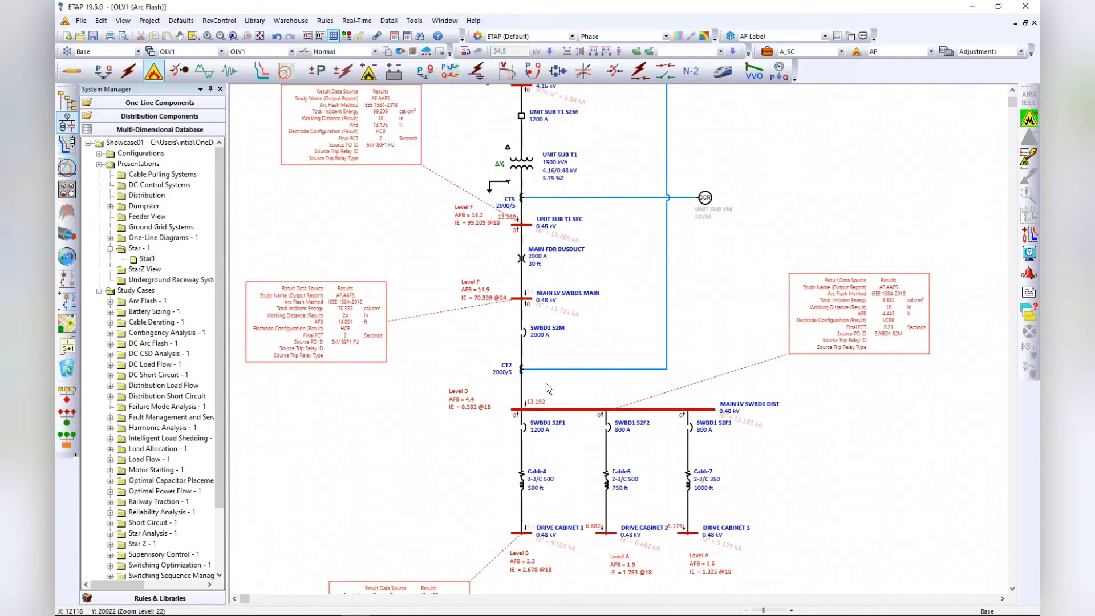
{"action": "scroll", "coordinate": [399, 399], "scroll_direction": "down", "scroll_amount": 2}
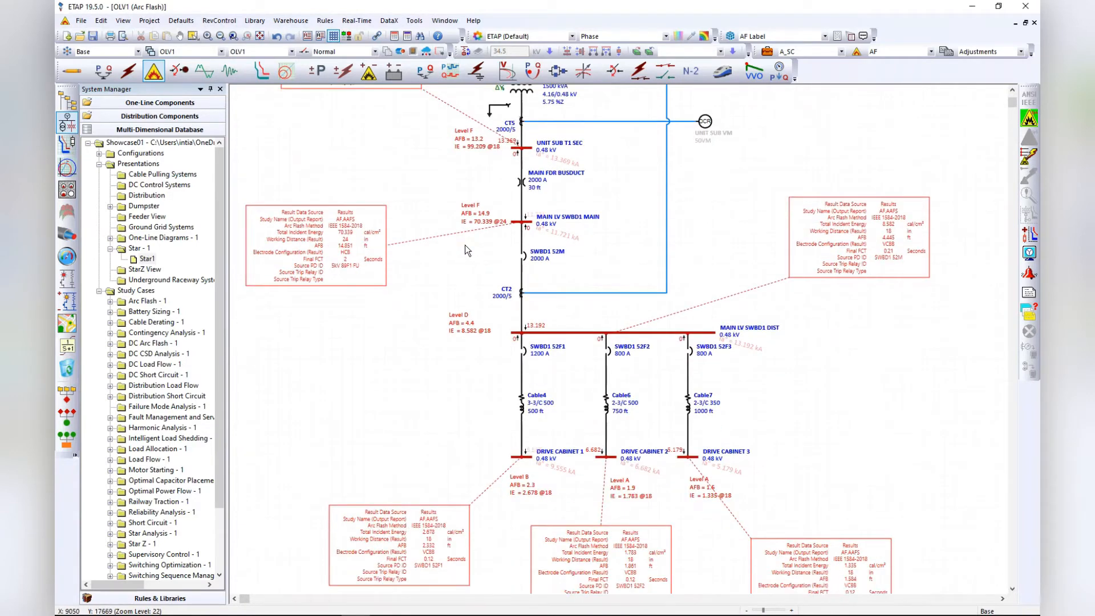
- Return the one-line to Edit Mode, hide the result datablocks and switch the revision from Base to ARMS ON
{"action": "left_click", "coordinate": [69, 72]}
{"action": "left_click", "coordinate": [69, 73]}
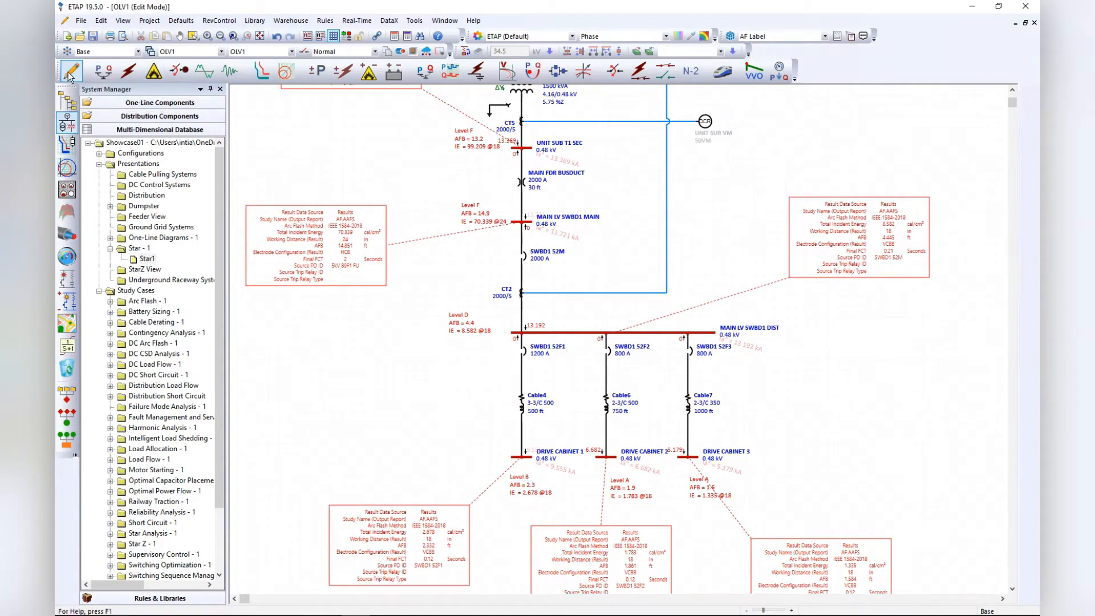
{"action": "left_click", "coordinate": [837, 36]}
{"action": "left_click", "coordinate": [129, 55]}
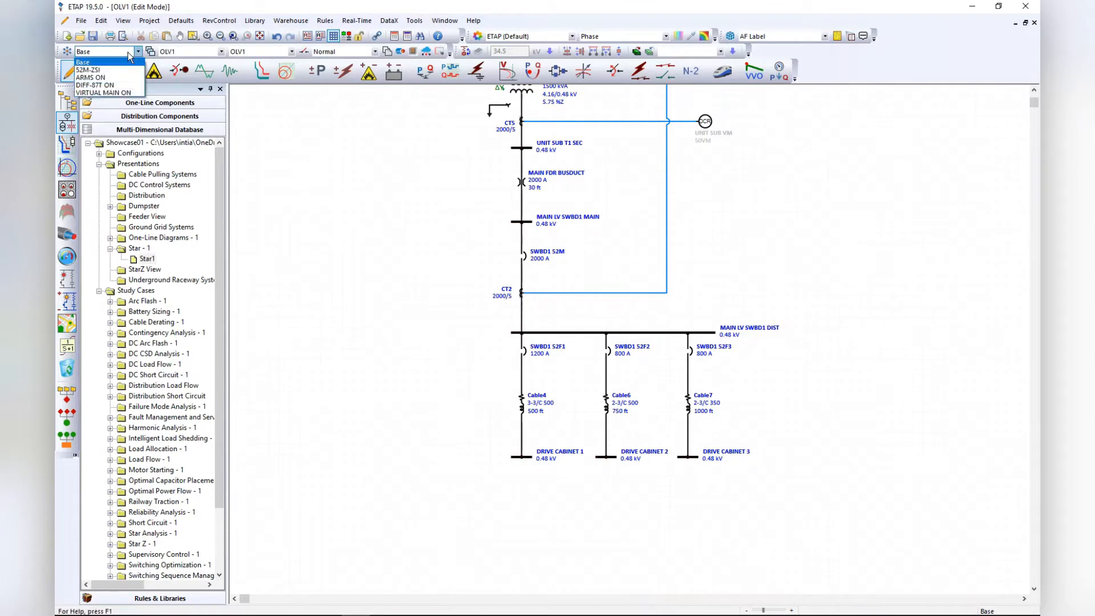
{"action": "left_click", "coordinate": [114, 78]}
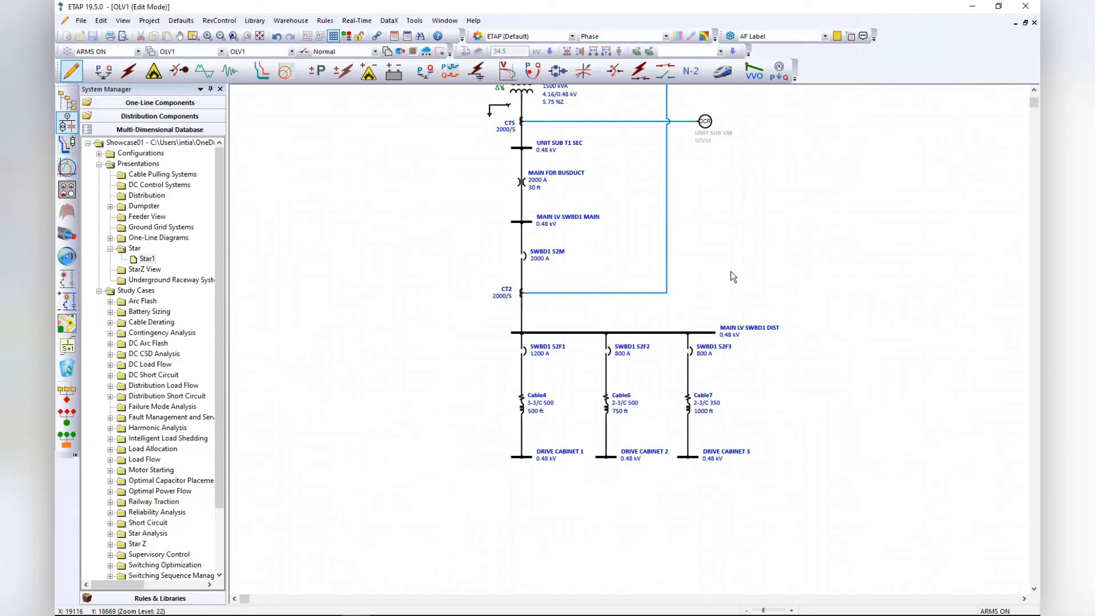
- Inspect the maintenance settings of the SWBD1 52M breaker's trip device and close its editor
{"action": "double_click", "coordinate": [523, 257]}
{"action": "left_click", "coordinate": [431, 134]}
{"action": "left_click", "coordinate": [448, 336]}
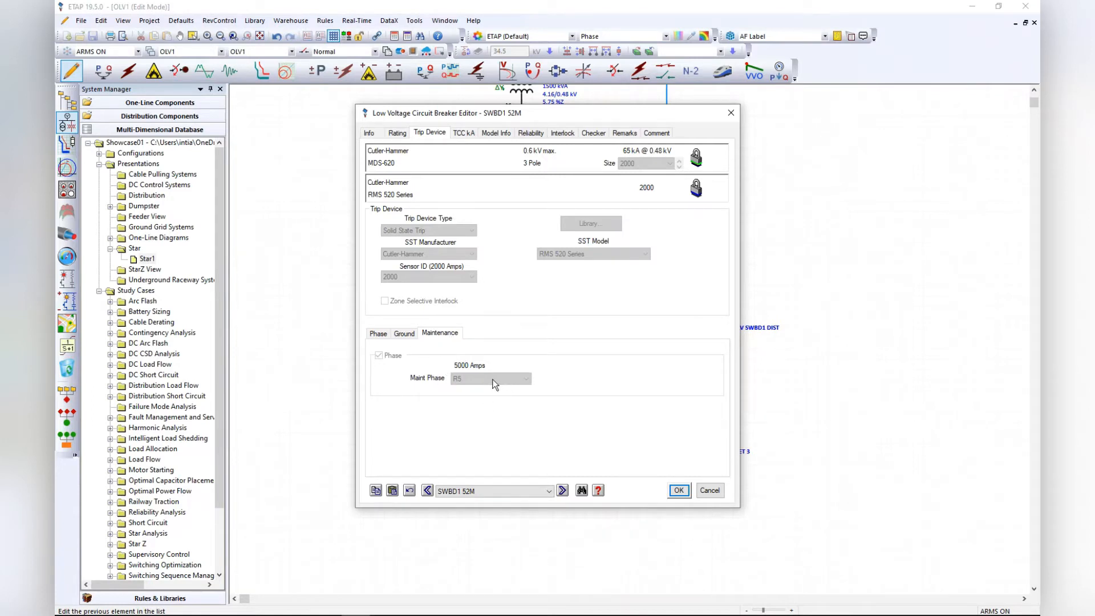
{"action": "left_click", "coordinate": [731, 113]}
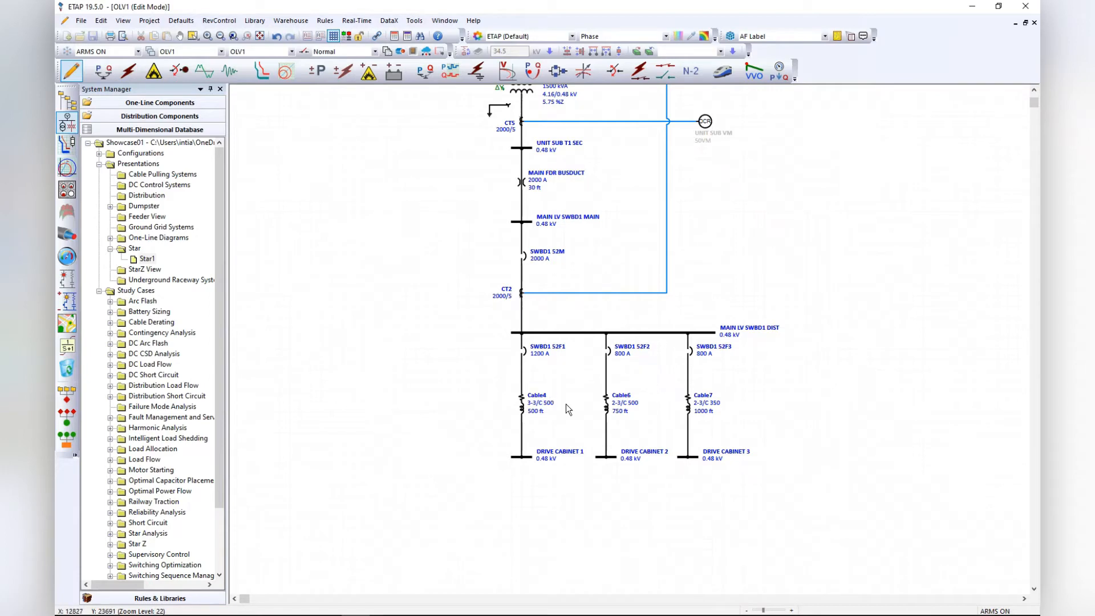
- Open the Star1 time-current curves and examine the maintenance mode curve of breaker SWBD1 52M
{"action": "scroll", "coordinate": [566, 404], "scroll_direction": "down", "scroll_amount": 1}
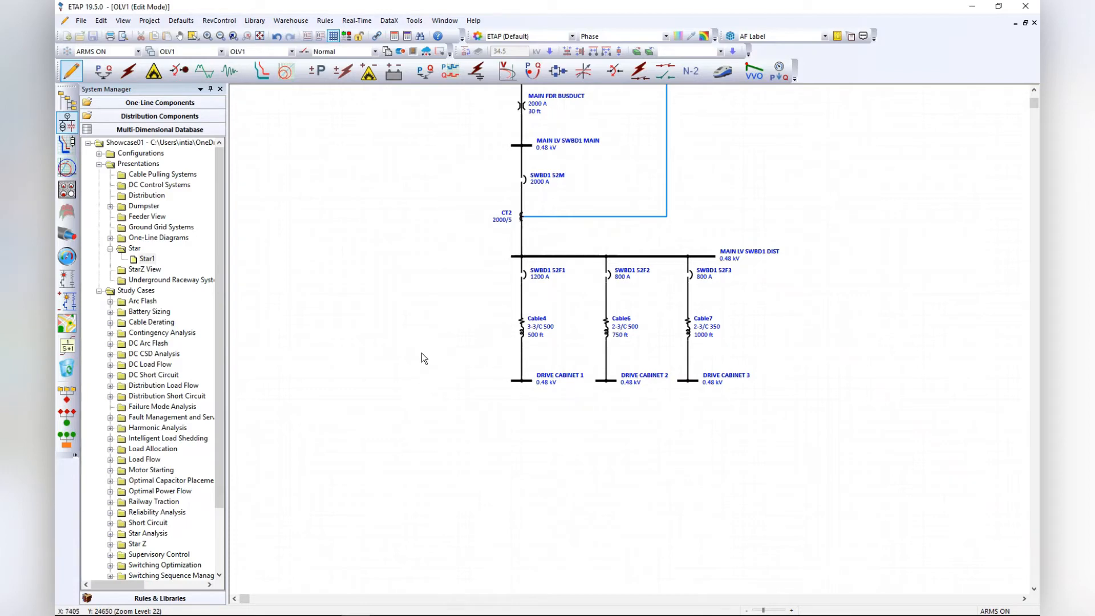
{"action": "scroll", "coordinate": [485, 290], "scroll_direction": "up", "scroll_amount": 1}
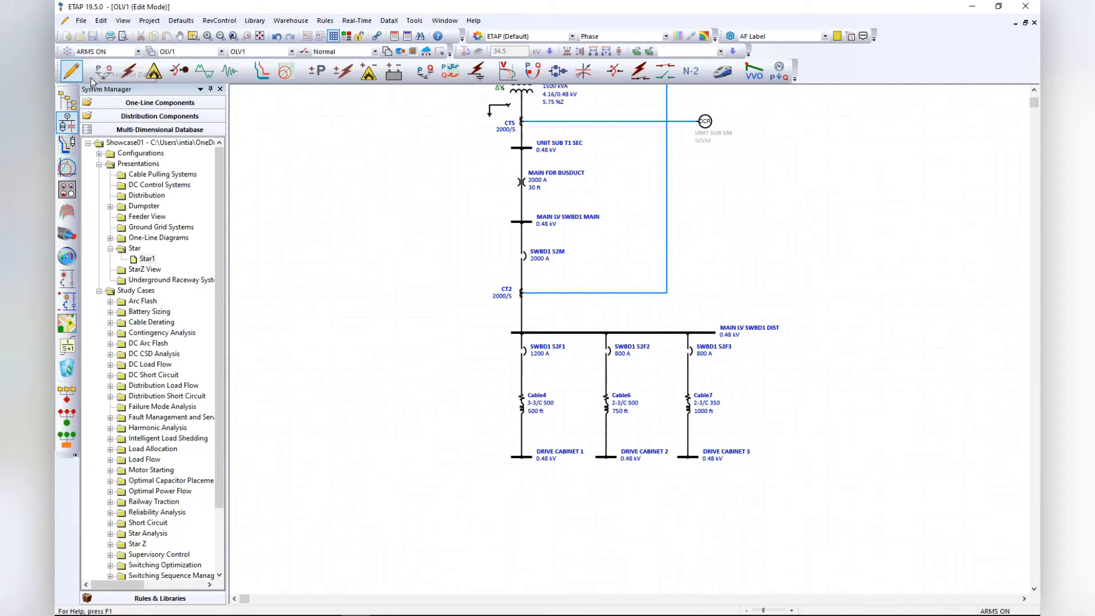
{"action": "double_click", "coordinate": [146, 259]}
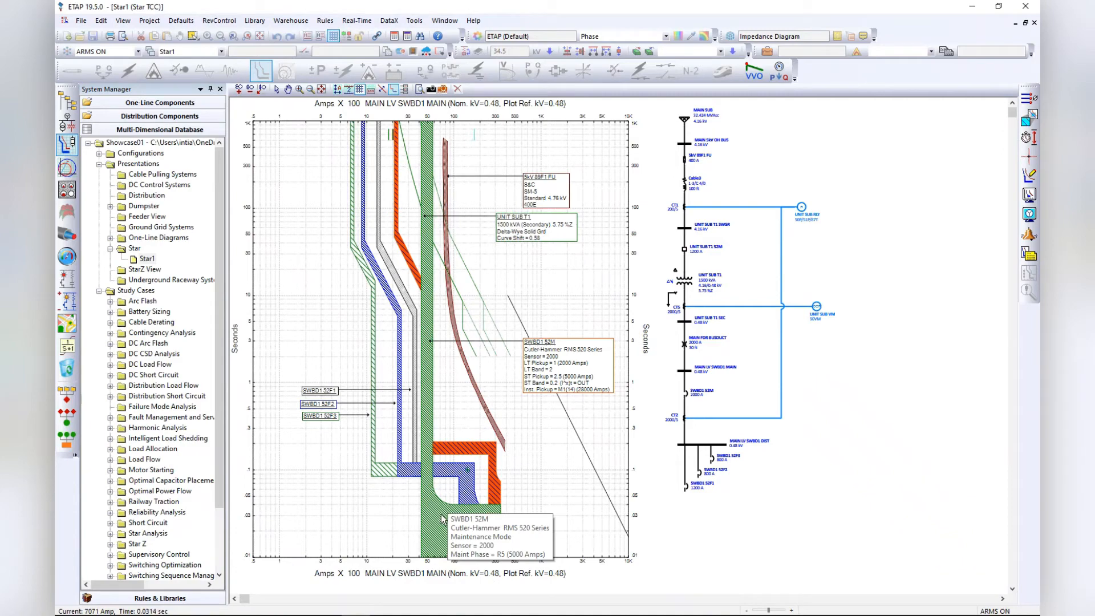
{"action": "scroll", "coordinate": [298, 553], "scroll_direction": "down", "scroll_amount": 2}
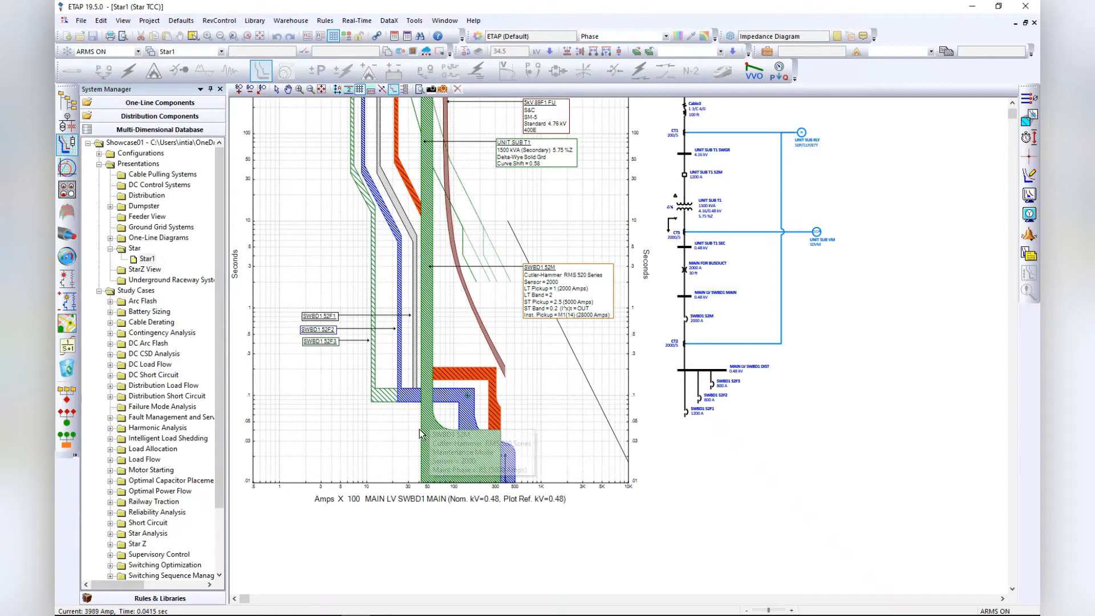
{"action": "mouse_move", "coordinate": [470, 433]}
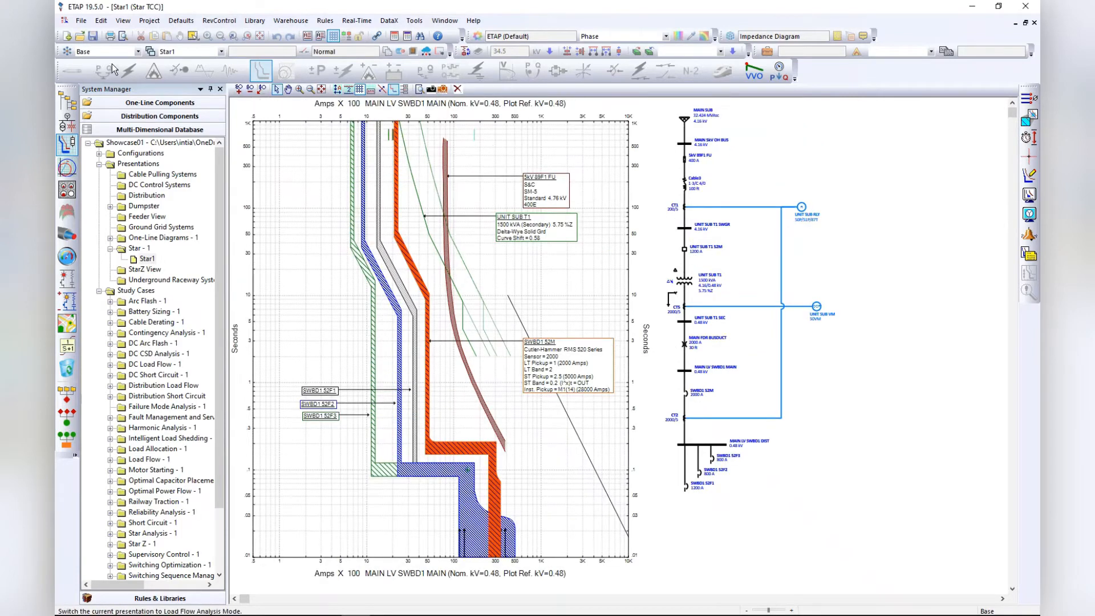
- Compare the Base curves with those of the ARMS ON revision, leaving ARMS ON active, and close the Star1 view
{"action": "left_click", "coordinate": [137, 52]}
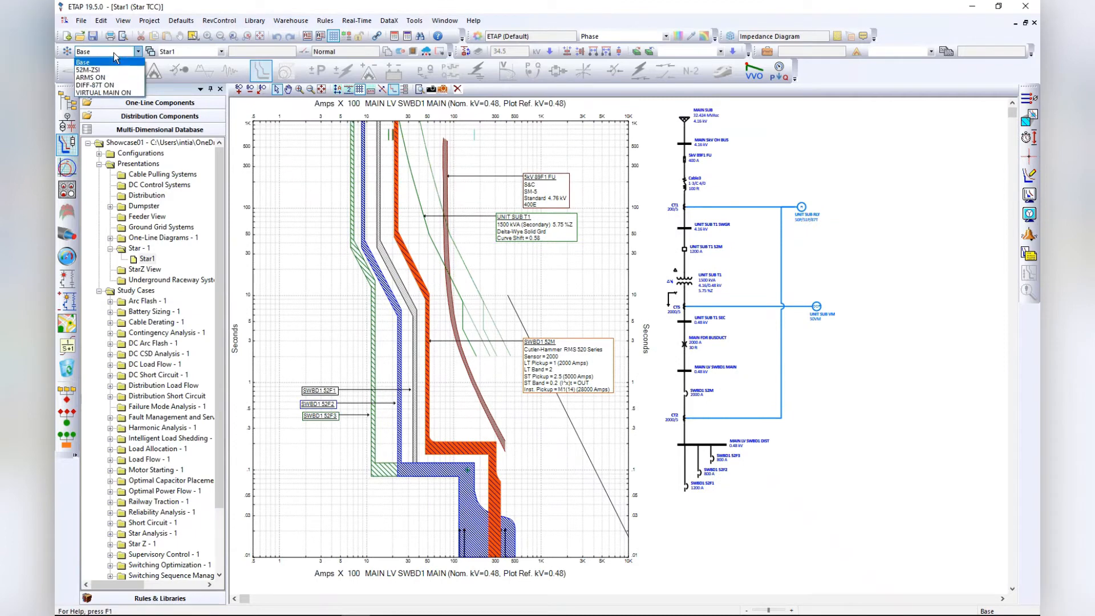
{"action": "left_click", "coordinate": [111, 77]}
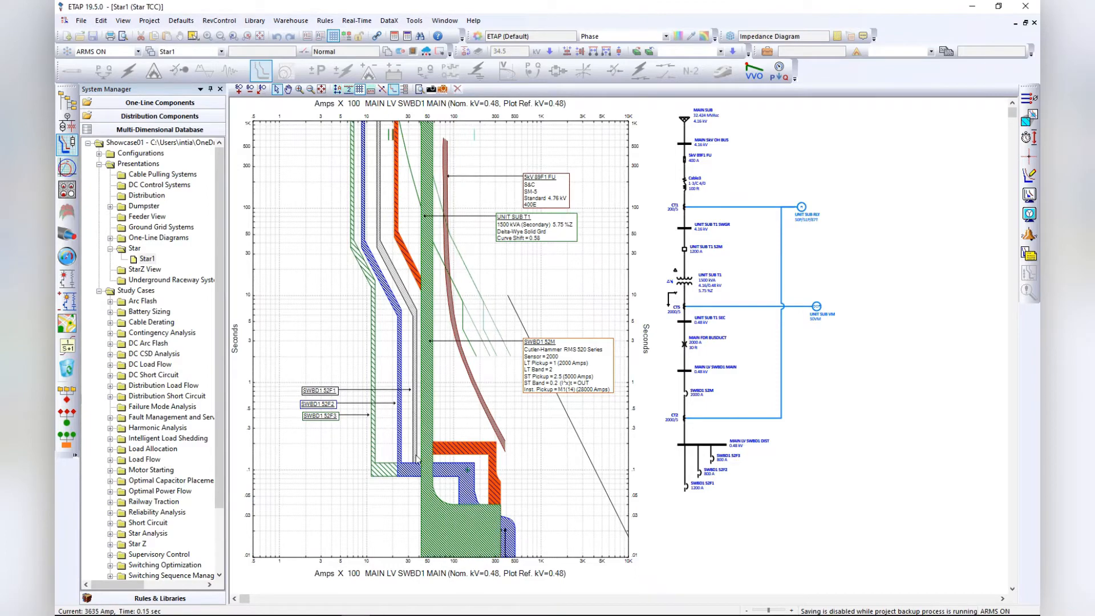
{"action": "left_click", "coordinate": [1026, 23]}
{"action": "double_click", "coordinate": [457, 93]}
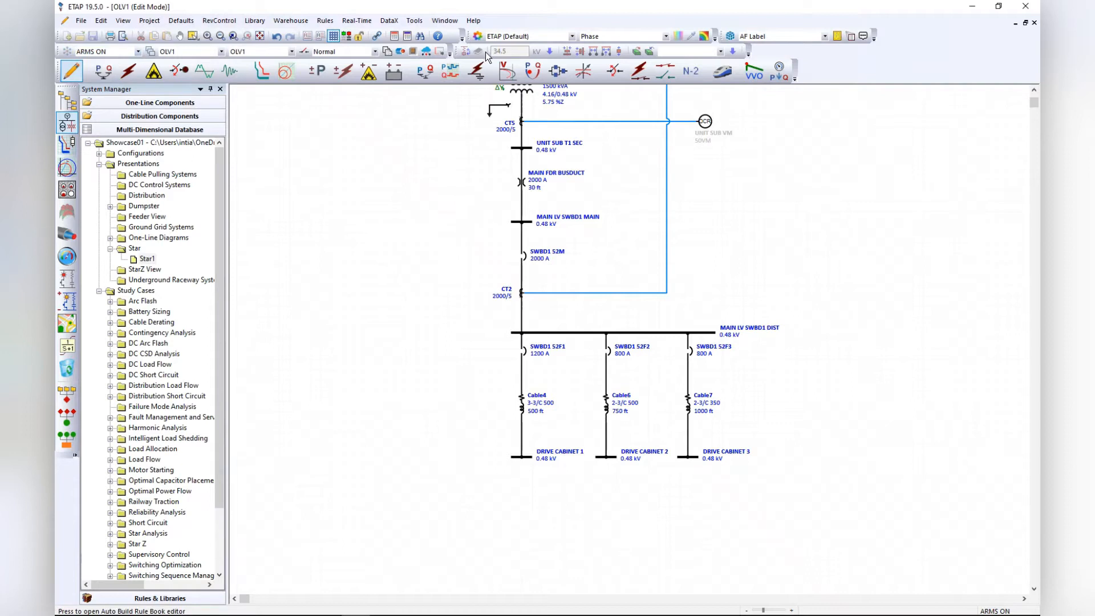
- Run the arc flash study for the ARMS ON revision, acknowledge the PPE approval warning and show the result datablocks
{"action": "left_click", "coordinate": [154, 70]}
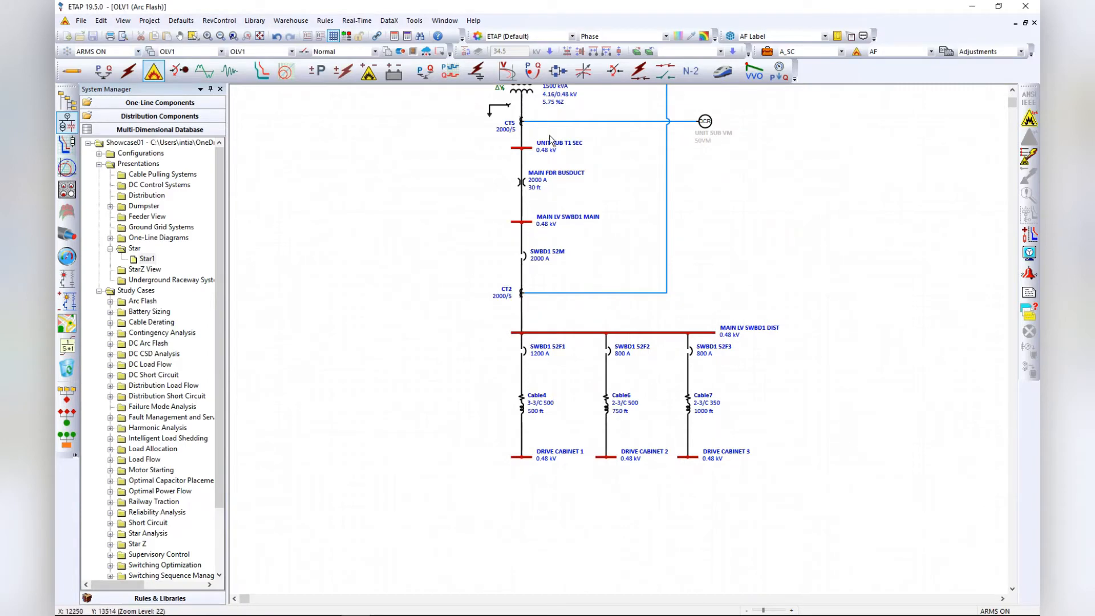
{"action": "scroll", "coordinate": [443, 265], "scroll_direction": "up", "scroll_amount": 4}
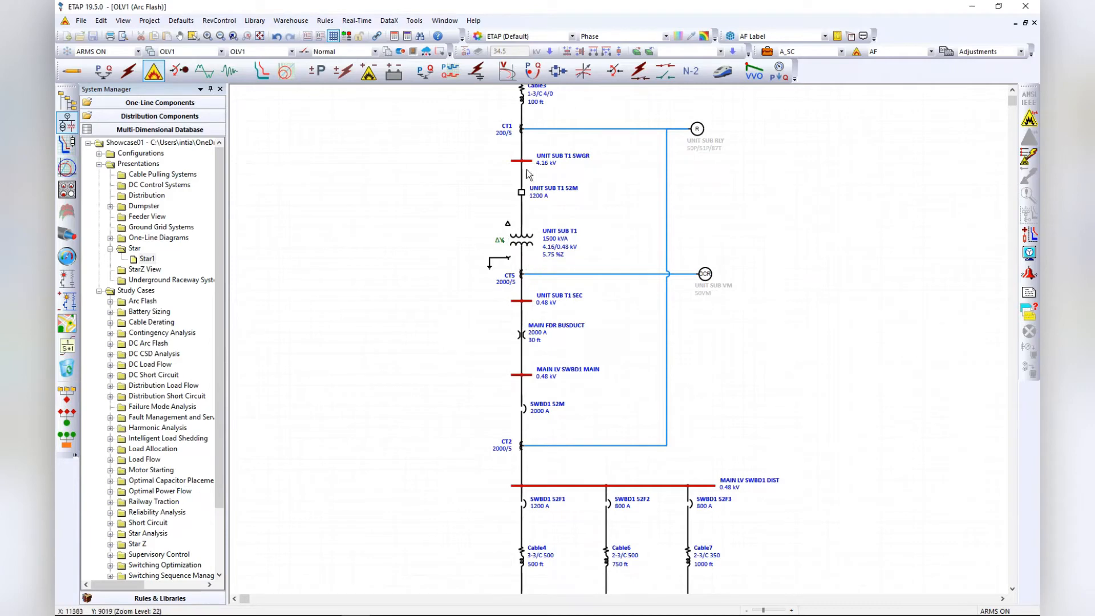
{"action": "scroll", "coordinate": [411, 285], "scroll_direction": "down", "scroll_amount": 3}
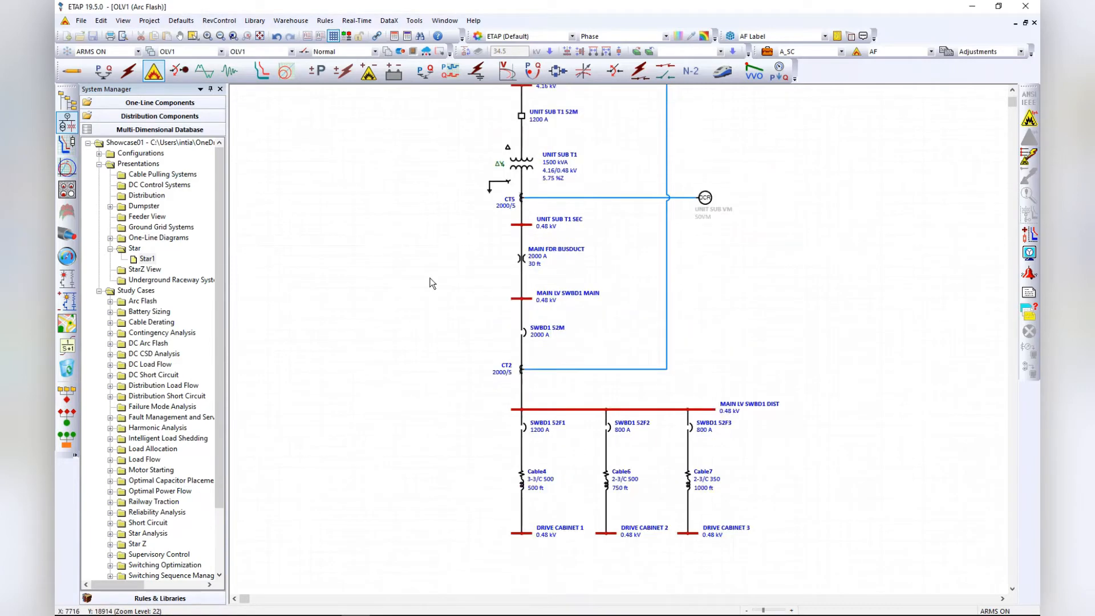
{"action": "left_click", "coordinate": [1029, 118]}
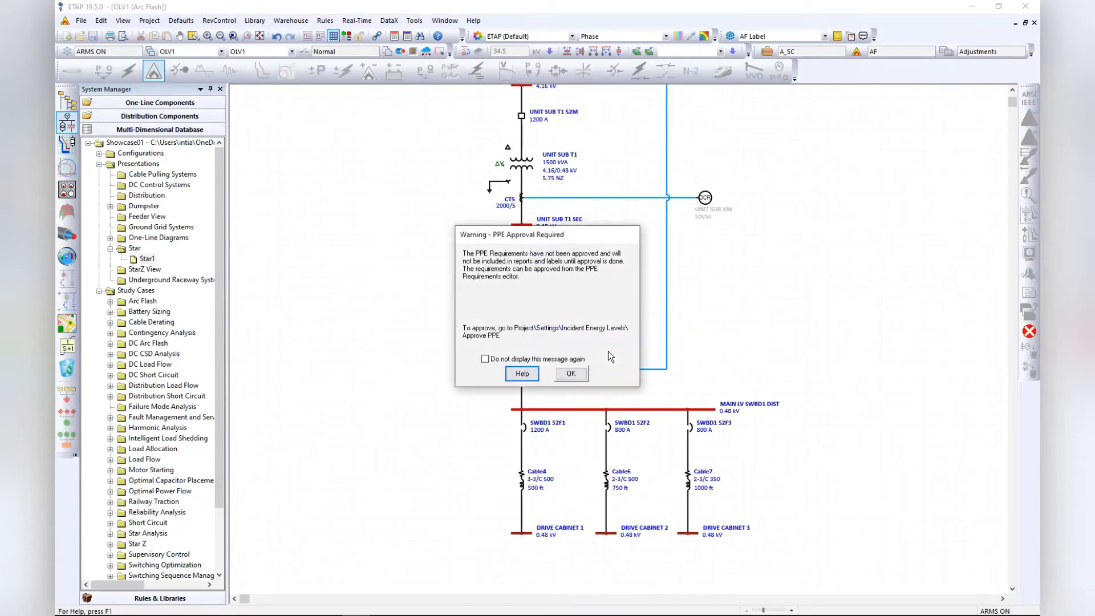
{"action": "left_click", "coordinate": [571, 374]}
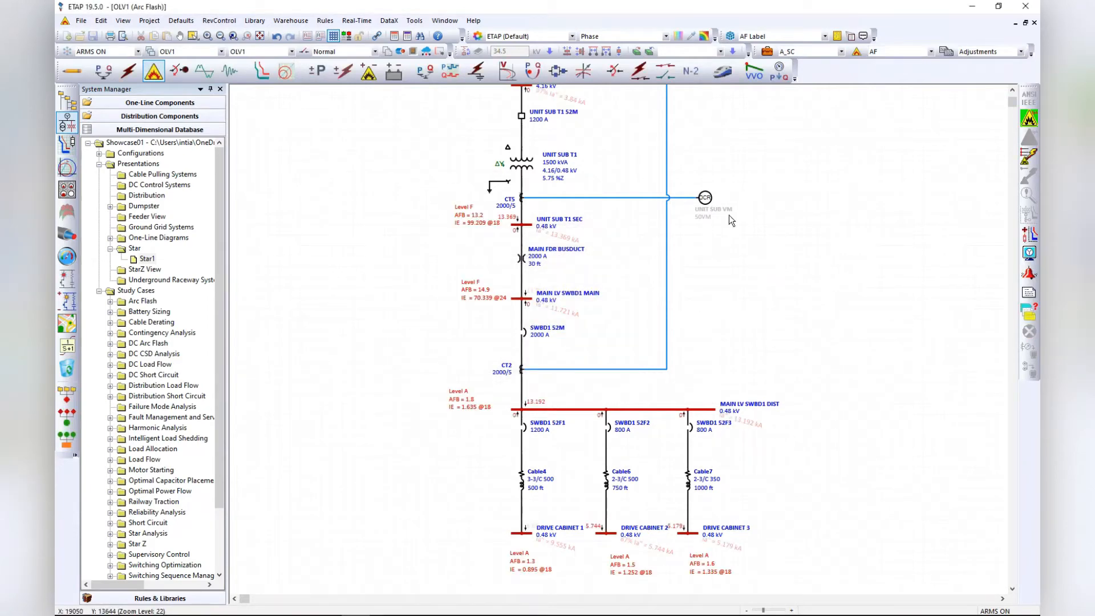
{"action": "left_click", "coordinate": [837, 36]}
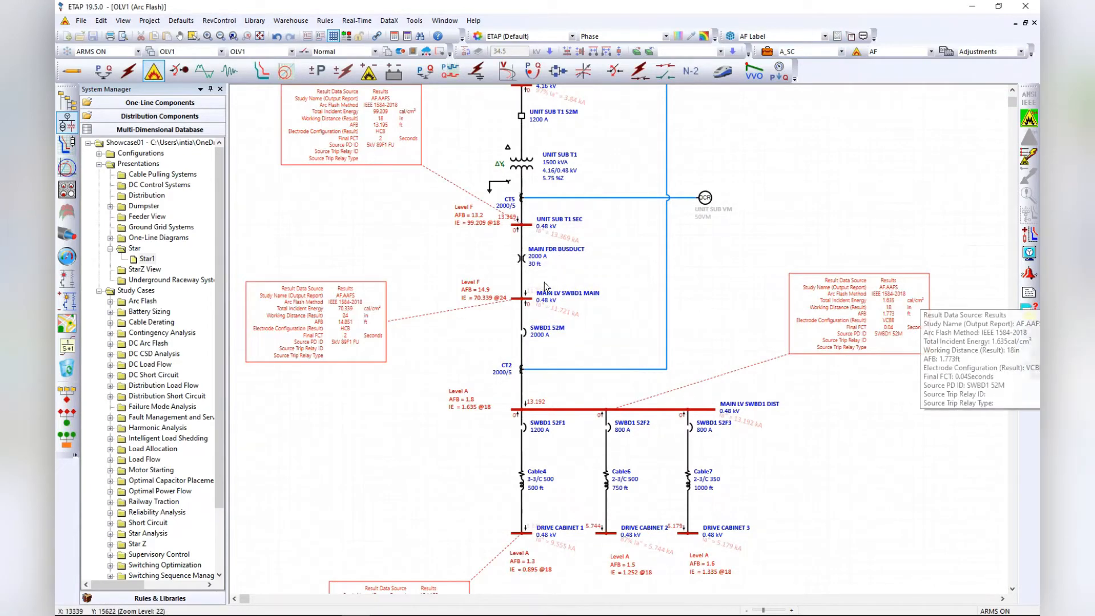
- Examine the ARMS ON incident energy, clearing time and source protective device at MAIN LV SWBD1 MAIN, MAIN LV SWBD1 DIST and the drive cabinets
{"action": "mouse_move", "coordinate": [353, 318]}
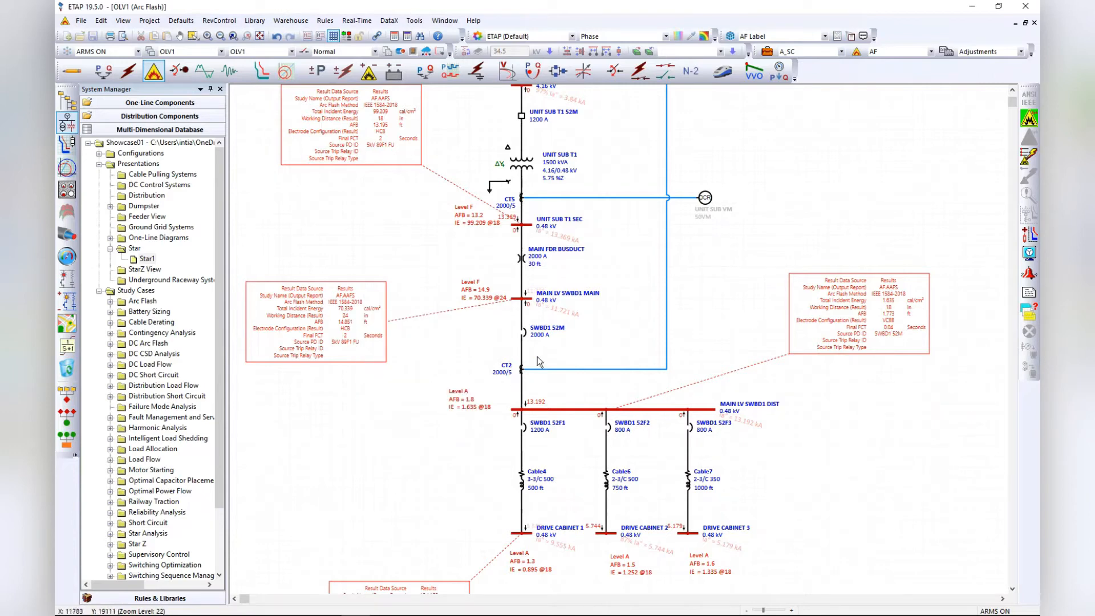
{"action": "mouse_move", "coordinate": [531, 303]}
{"action": "mouse_move", "coordinate": [918, 311]}
{"action": "scroll", "coordinate": [901, 309], "scroll_direction": "up", "scroll_amount": 5}
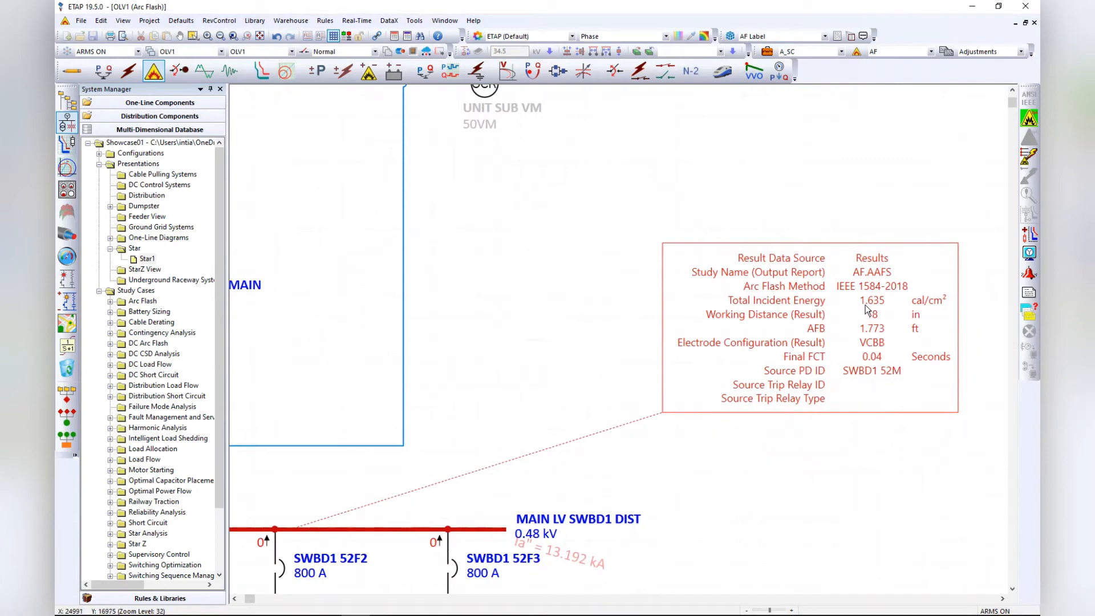
{"action": "scroll", "coordinate": [891, 311], "scroll_direction": "down", "scroll_amount": 3}
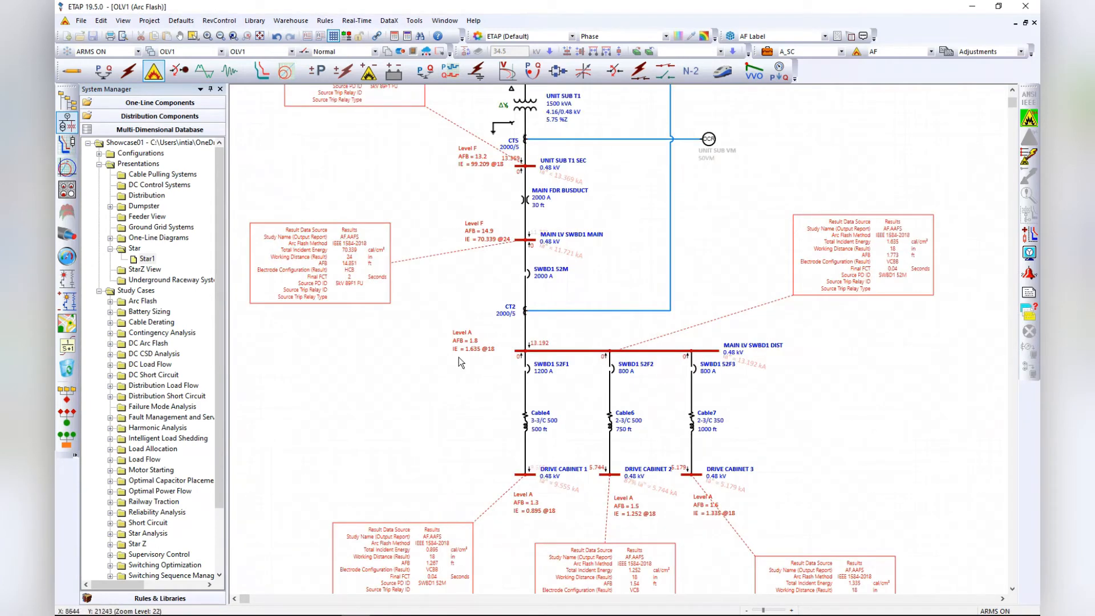
{"action": "scroll", "coordinate": [583, 324], "scroll_direction": "down", "scroll_amount": 2}
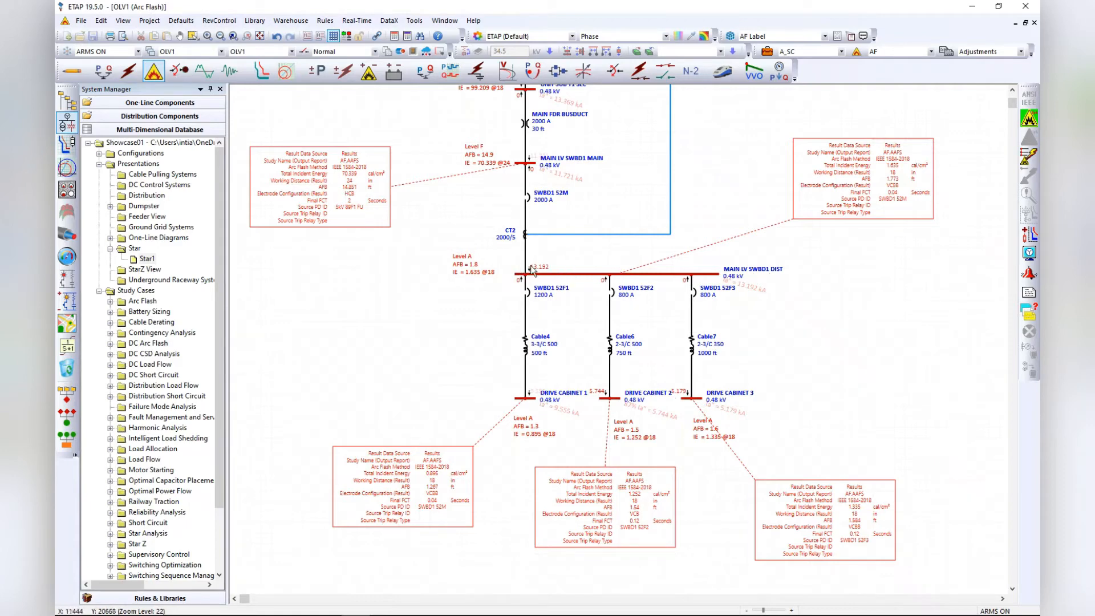
{"action": "mouse_move", "coordinate": [901, 171]}
- Return the one-line to Edit Mode and switch the revision to 52M-ZSI
{"action": "left_click", "coordinate": [70, 71]}
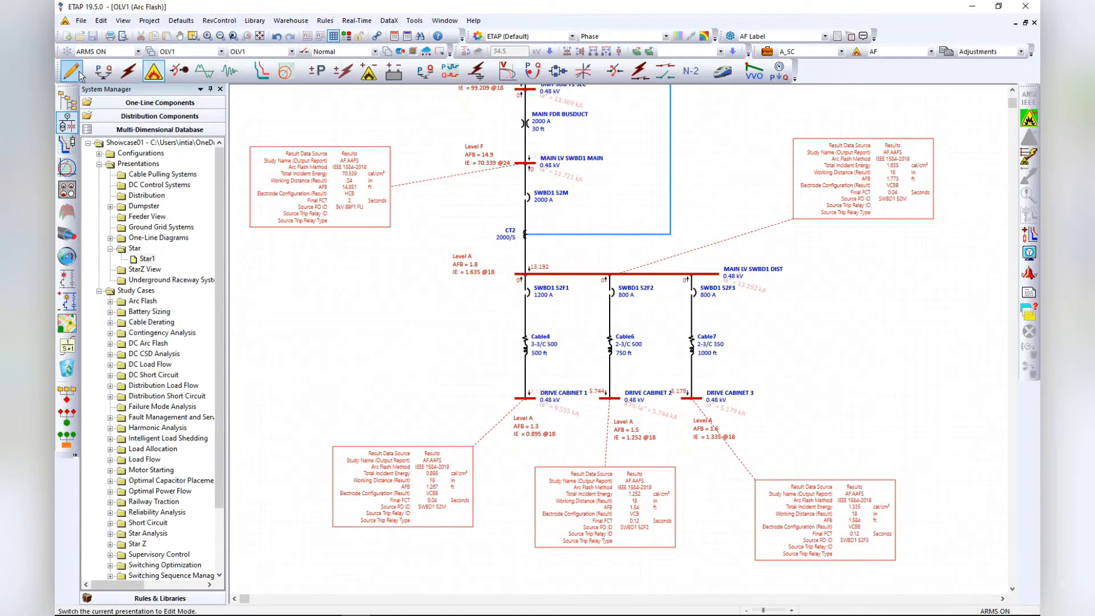
{"action": "left_click", "coordinate": [138, 51]}
{"action": "left_click", "coordinate": [91, 70]}
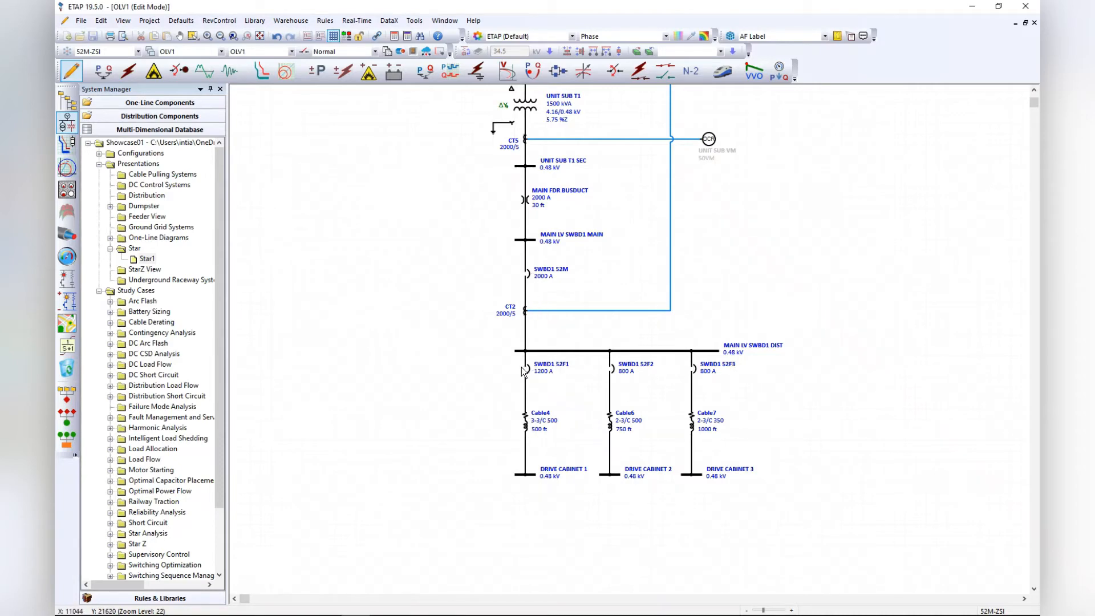
- Review feeder breakers SWBD1 52F1 and 52F2 and the Star1 time-current curves for the 52M-ZSI revision, then close the Star1 view
{"action": "mouse_move", "coordinate": [526, 369]}
{"action": "mouse_move", "coordinate": [615, 370]}
{"action": "double_click", "coordinate": [149, 260]}
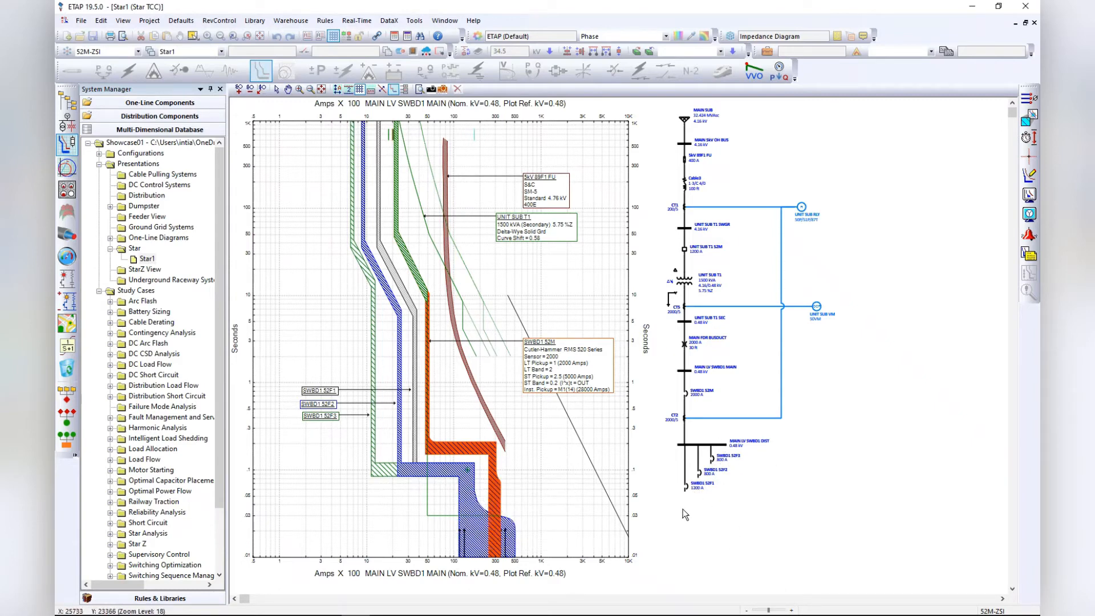
{"action": "left_click", "coordinate": [1035, 23]}
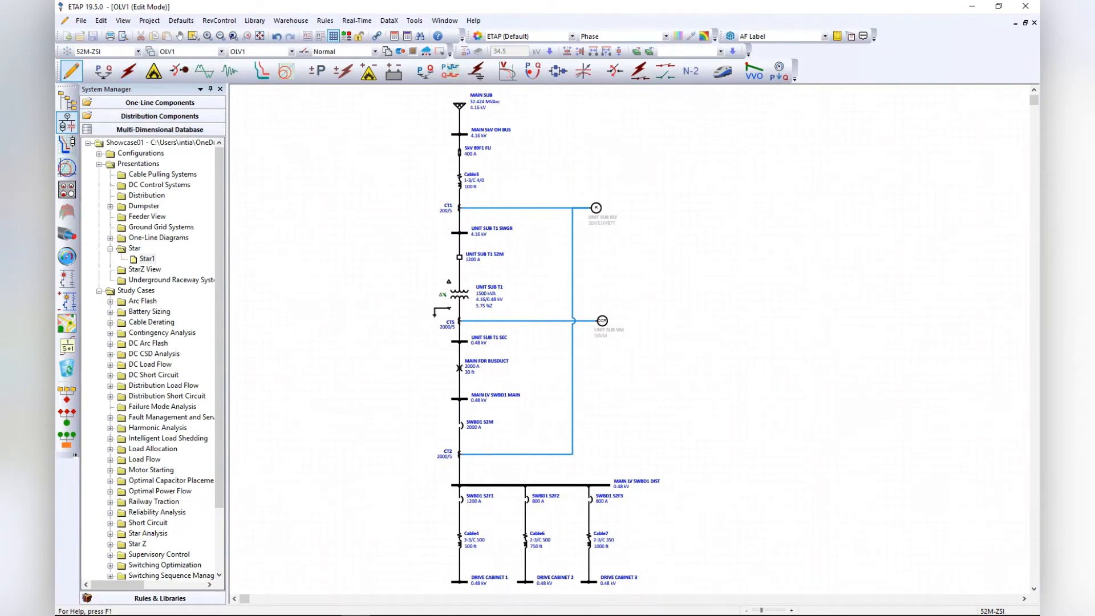
- Run the arc flash study for the 52M-ZSI revision and show the result datablocks
{"action": "left_click", "coordinate": [153, 71]}
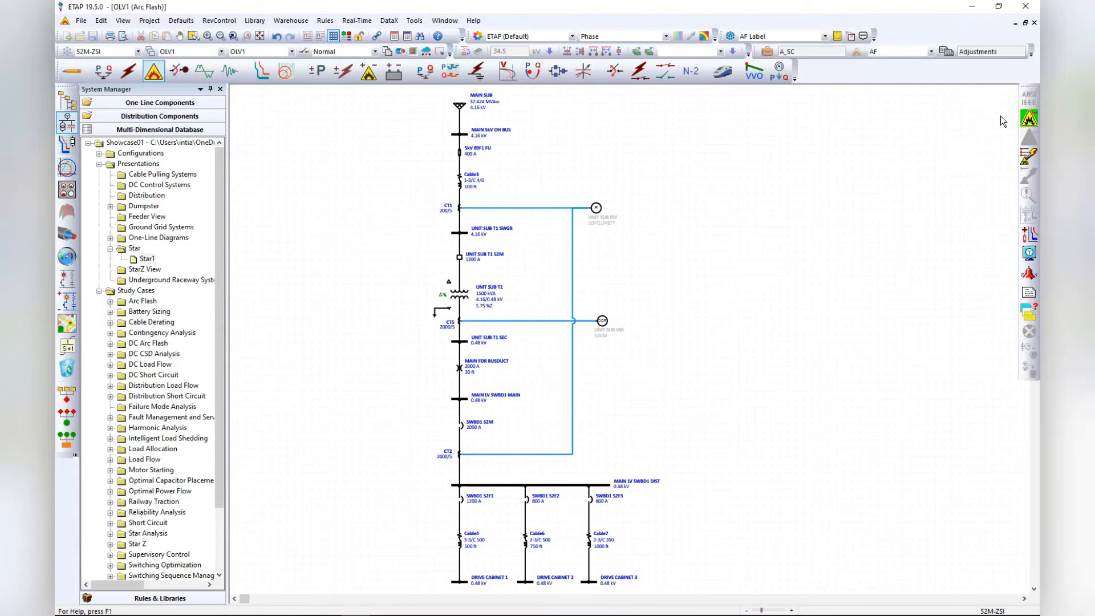
{"action": "left_click", "coordinate": [1022, 120]}
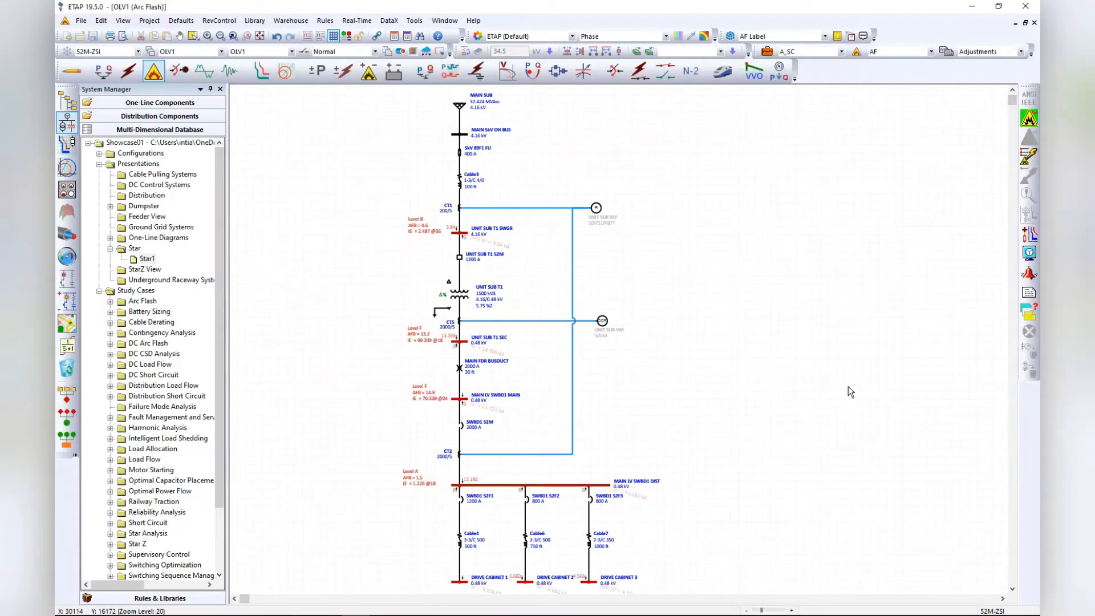
{"action": "left_click", "coordinate": [837, 36]}
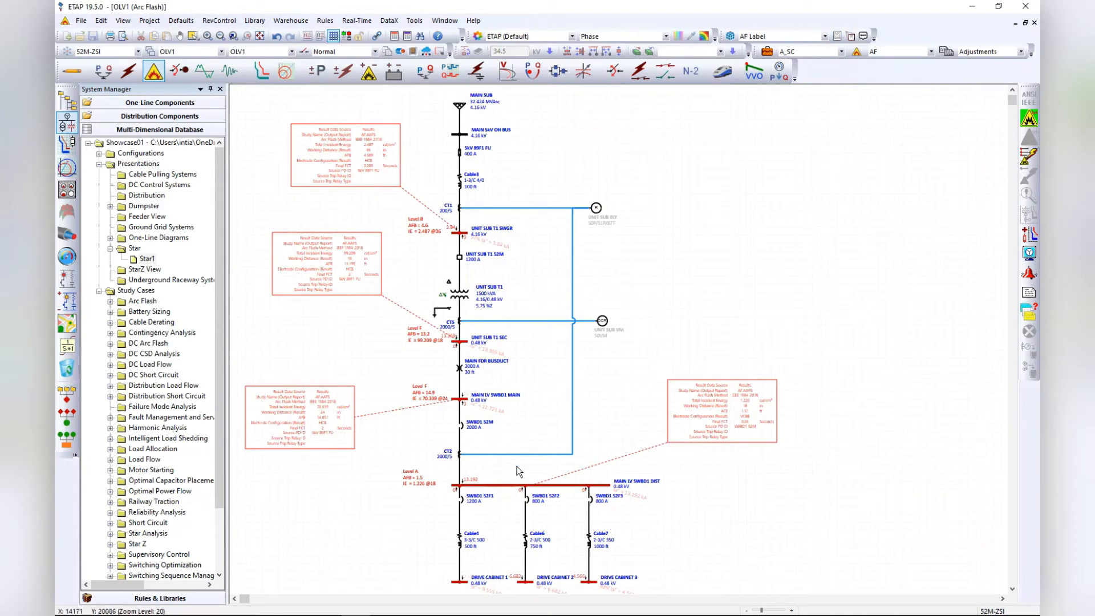
- Examine the 52M-ZSI incident energy, clearing time and source protective device at MAIN LV SWBD1 MAIN, MAIN LV SWBD1 DIST and the drive cabinets
{"action": "scroll", "coordinate": [748, 286], "scroll_direction": "down", "scroll_amount": 3}
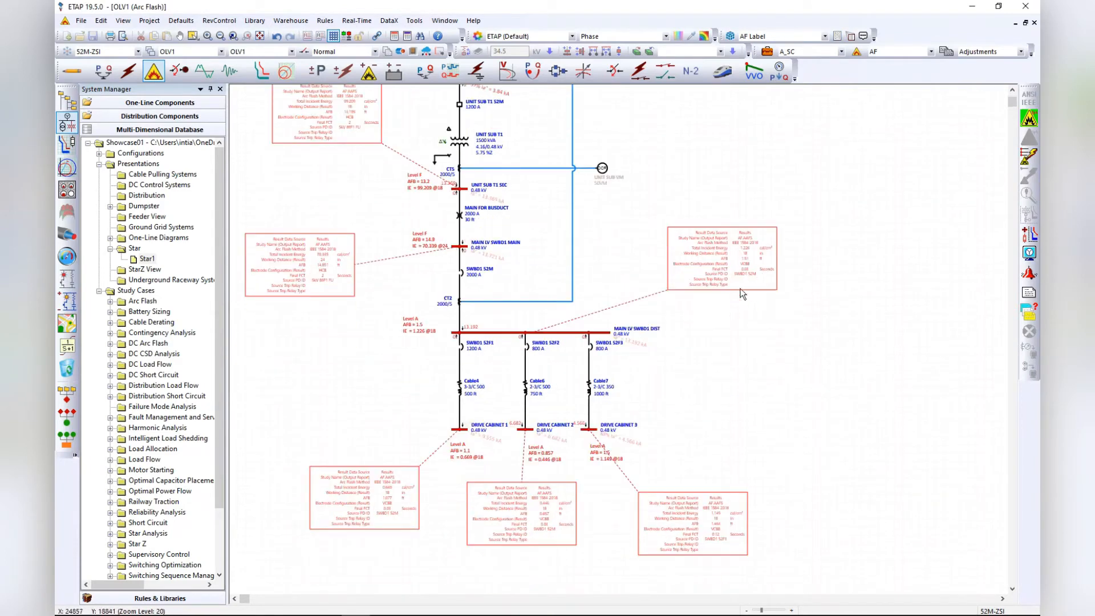
{"action": "scroll", "coordinate": [422, 281], "scroll_direction": "up", "scroll_amount": 3}
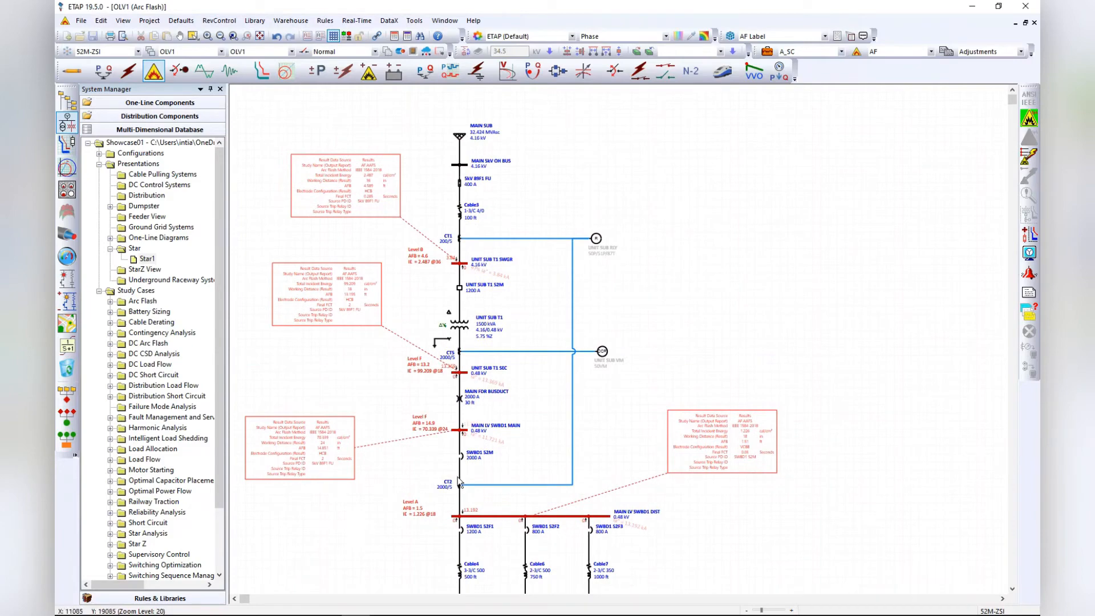
{"action": "scroll", "coordinate": [426, 481], "scroll_direction": "up", "scroll_amount": 6}
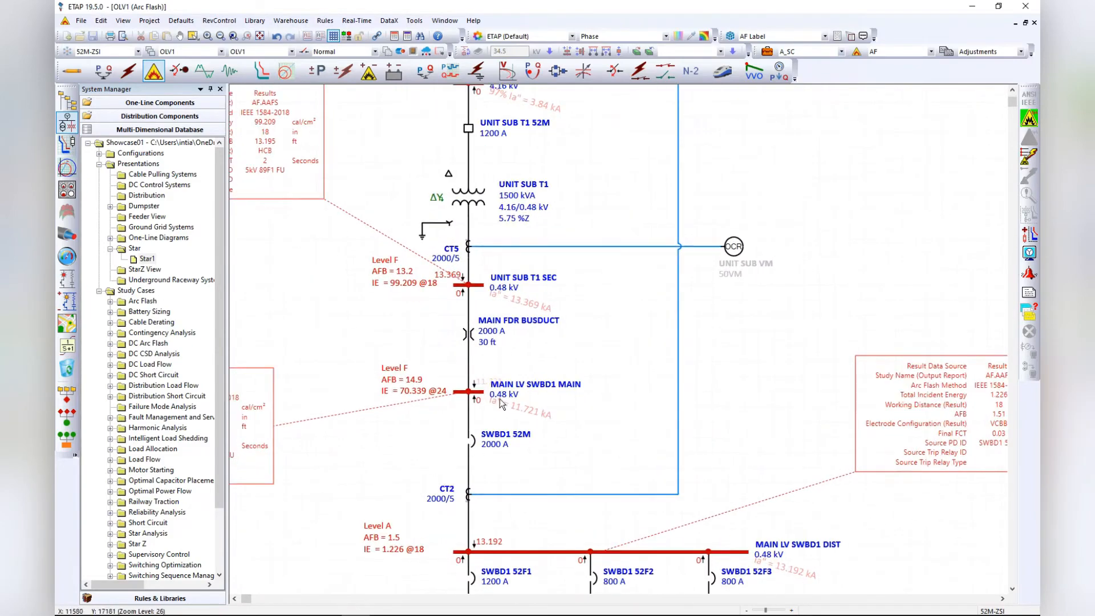
{"action": "scroll", "coordinate": [886, 242], "scroll_direction": "down", "scroll_amount": 3}
{"action": "scroll", "coordinate": [501, 442], "scroll_direction": "up", "scroll_amount": 4}
{"action": "scroll", "coordinate": [823, 256], "scroll_direction": "down", "scroll_amount": 2}
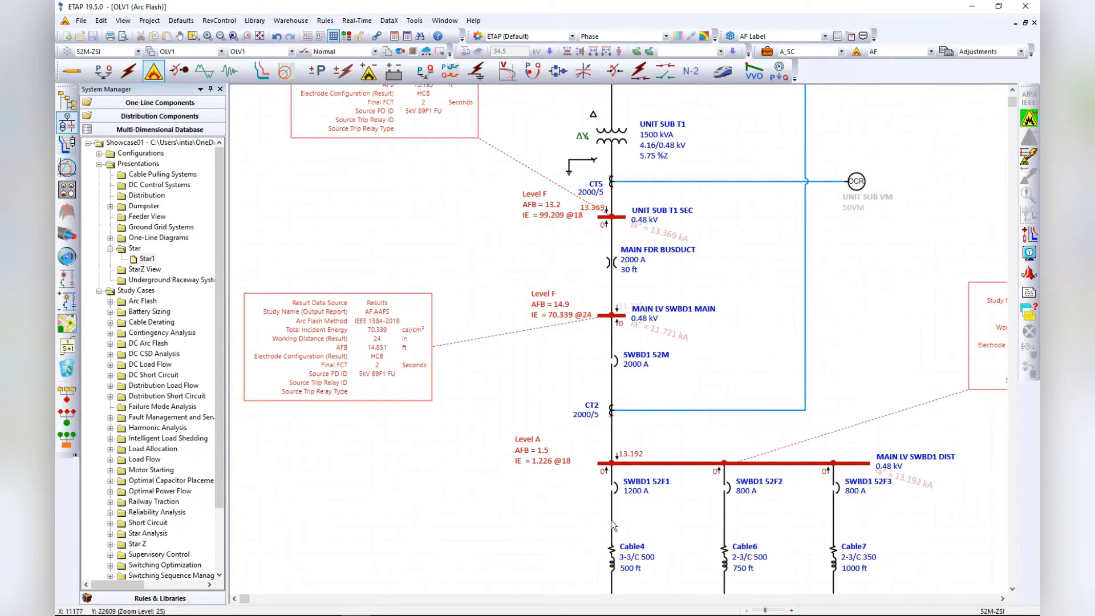
{"action": "scroll", "coordinate": [642, 493], "scroll_direction": "down", "scroll_amount": 3}
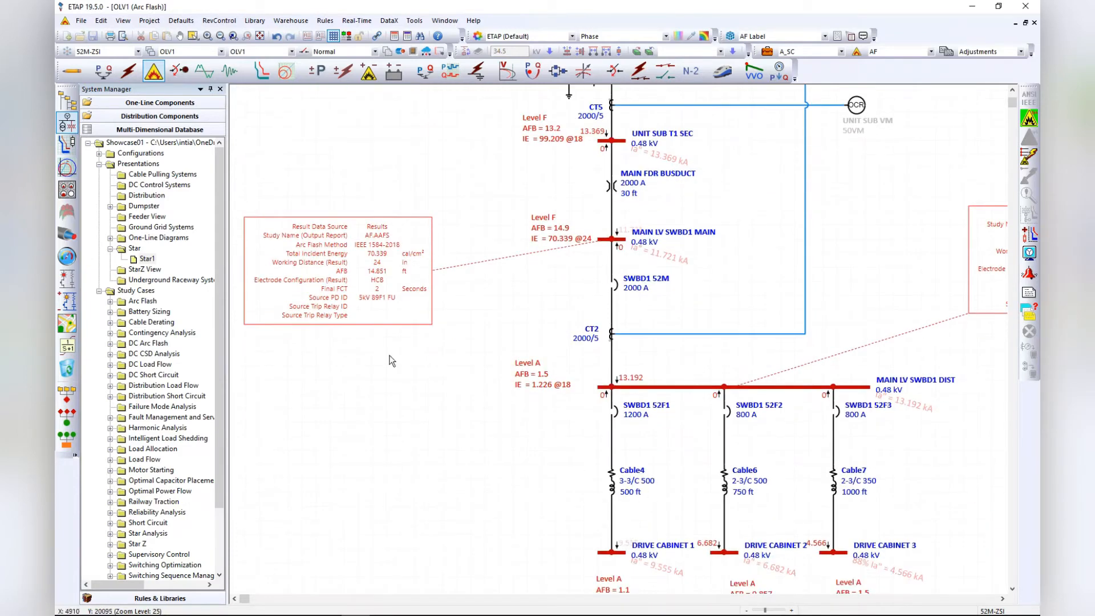
{"action": "mouse_move", "coordinate": [379, 263]}
{"action": "scroll", "coordinate": [386, 425], "scroll_direction": "right", "scroll_amount": 5}
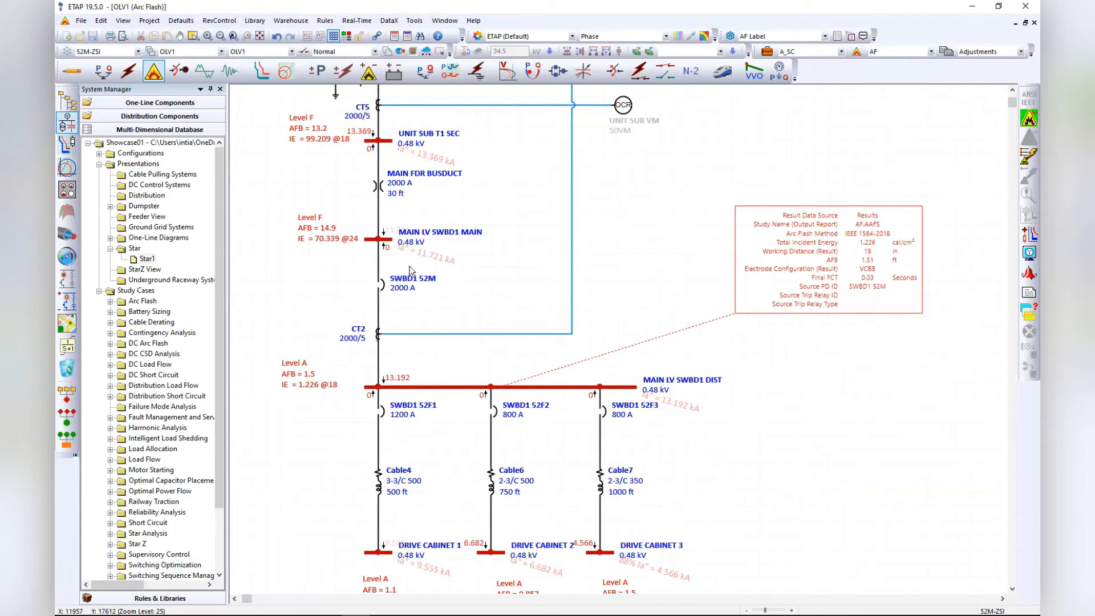
{"action": "mouse_move", "coordinate": [424, 388]}
{"action": "mouse_move", "coordinate": [384, 290]}
{"action": "scroll", "coordinate": [652, 340], "scroll_direction": "down", "scroll_amount": 4}
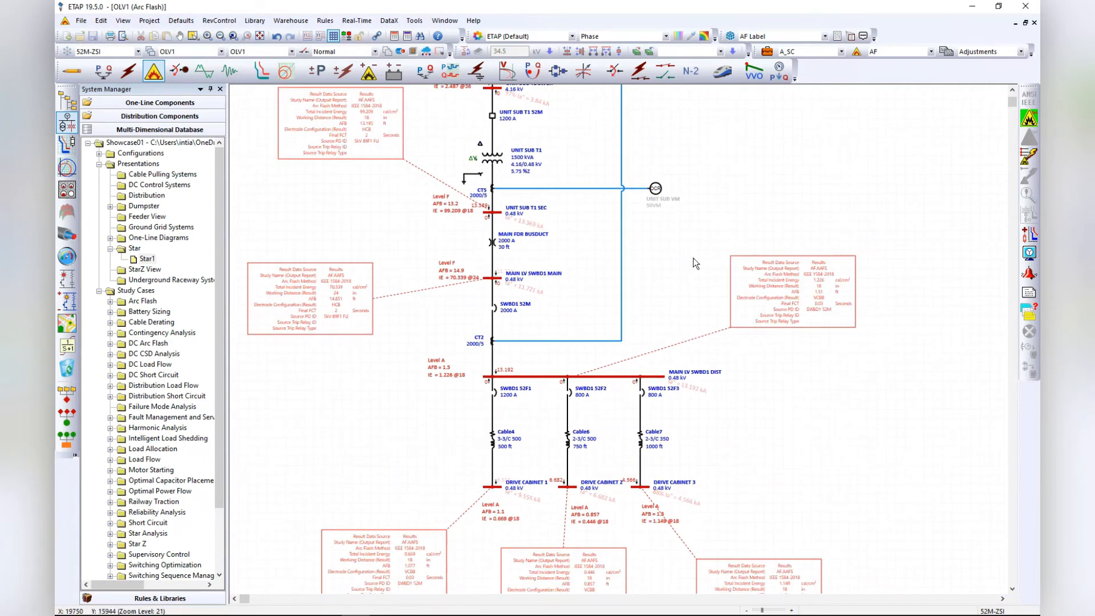
- Switch the revision to VIRTUAL MAIN ON and review the UNIT SUB VM relay's CT input, output and phase overcurrent settings
{"action": "left_click", "coordinate": [128, 53]}
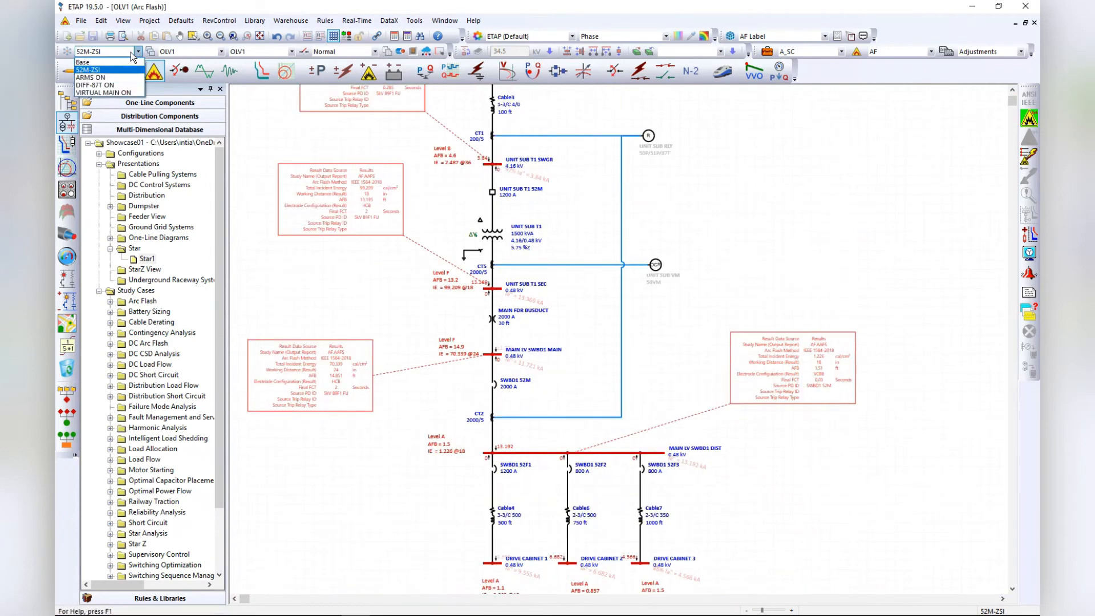
{"action": "left_click", "coordinate": [110, 92]}
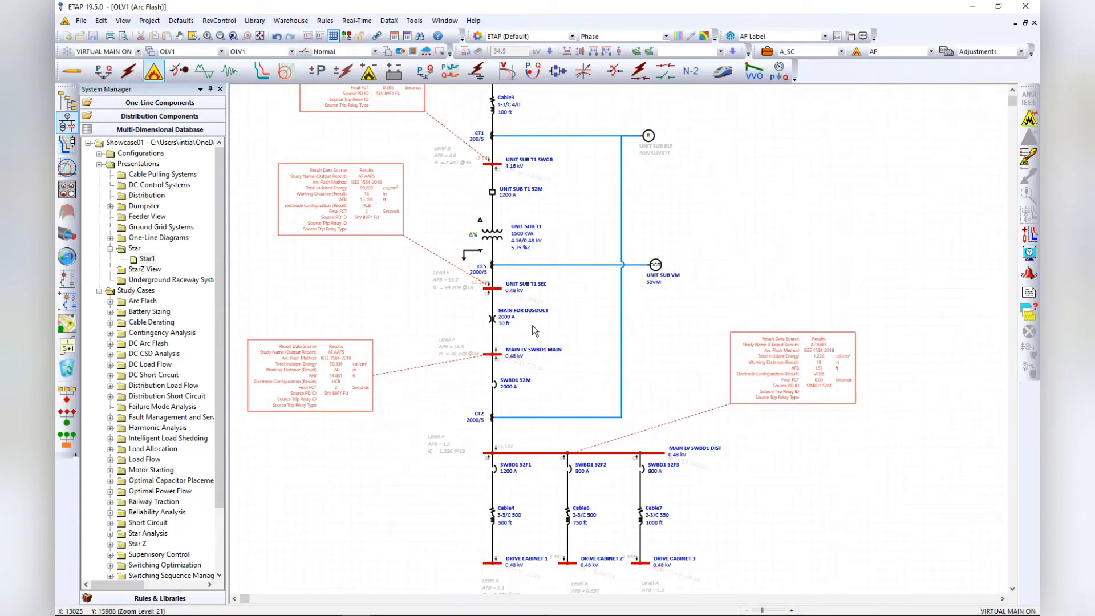
{"action": "scroll", "coordinate": [439, 305], "scroll_direction": "up", "scroll_amount": 2}
{"action": "scroll", "coordinate": [341, 448], "scroll_direction": "down", "scroll_amount": 2}
{"action": "double_click", "coordinate": [655, 266]}
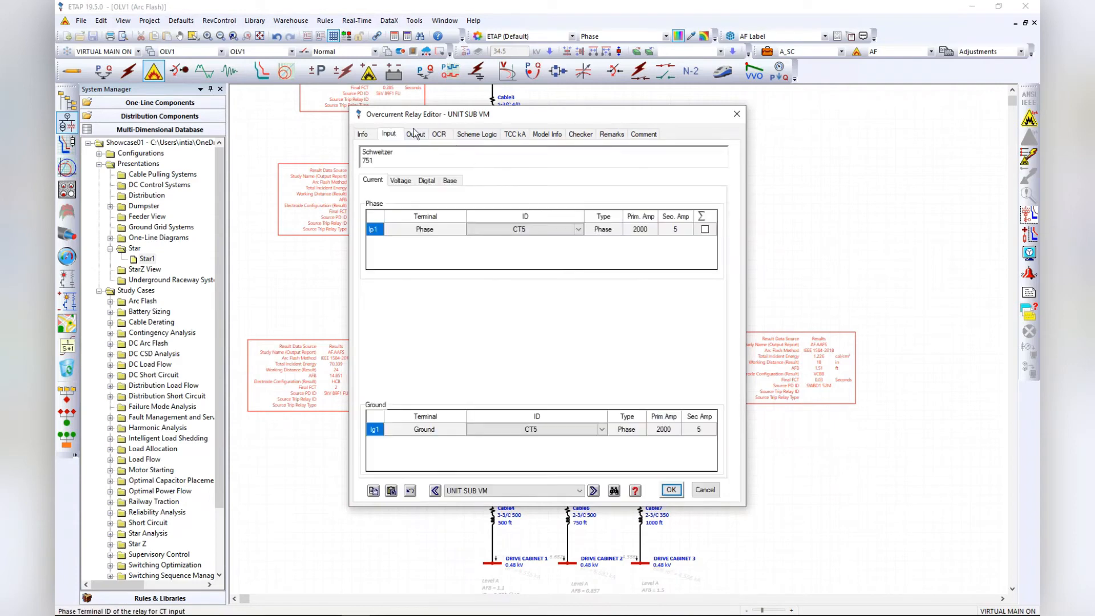
{"action": "left_click", "coordinate": [415, 135]}
{"action": "left_click", "coordinate": [442, 133]}
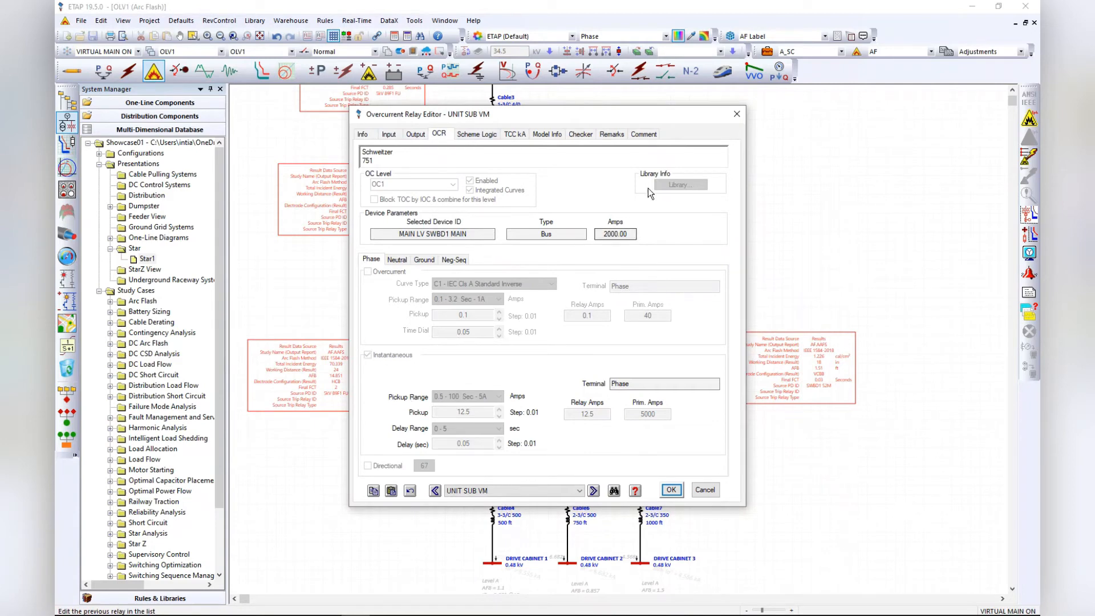
{"action": "left_click", "coordinate": [736, 115]}
- Examine how CT5 and the UNIT SUB VM relay are placed relative to UNIT SUB T1, its 52M breaker and the UNIT SUB T1 SEC bus
{"action": "scroll", "coordinate": [516, 334], "scroll_direction": "up", "scroll_amount": 5}
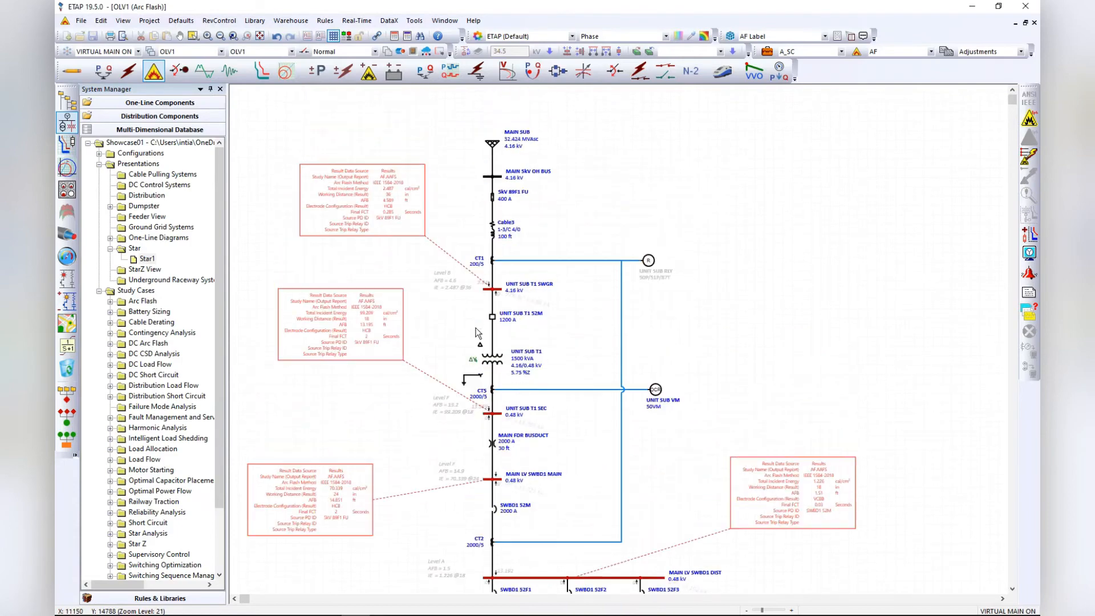
{"action": "scroll", "coordinate": [488, 273], "scroll_direction": "up", "scroll_amount": 2}
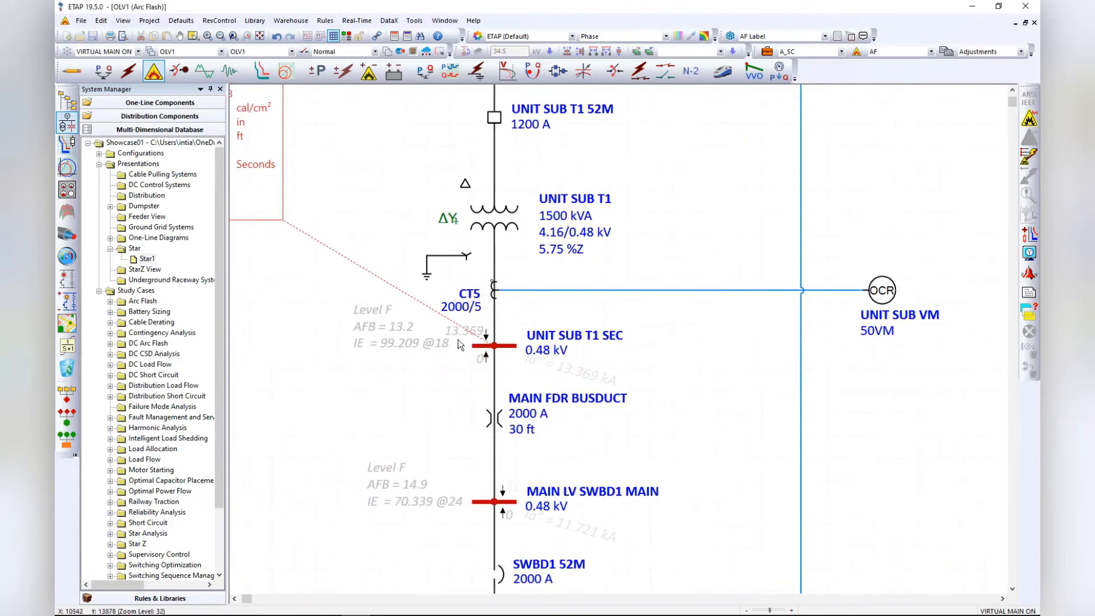
{"action": "left_click", "coordinate": [478, 346]}
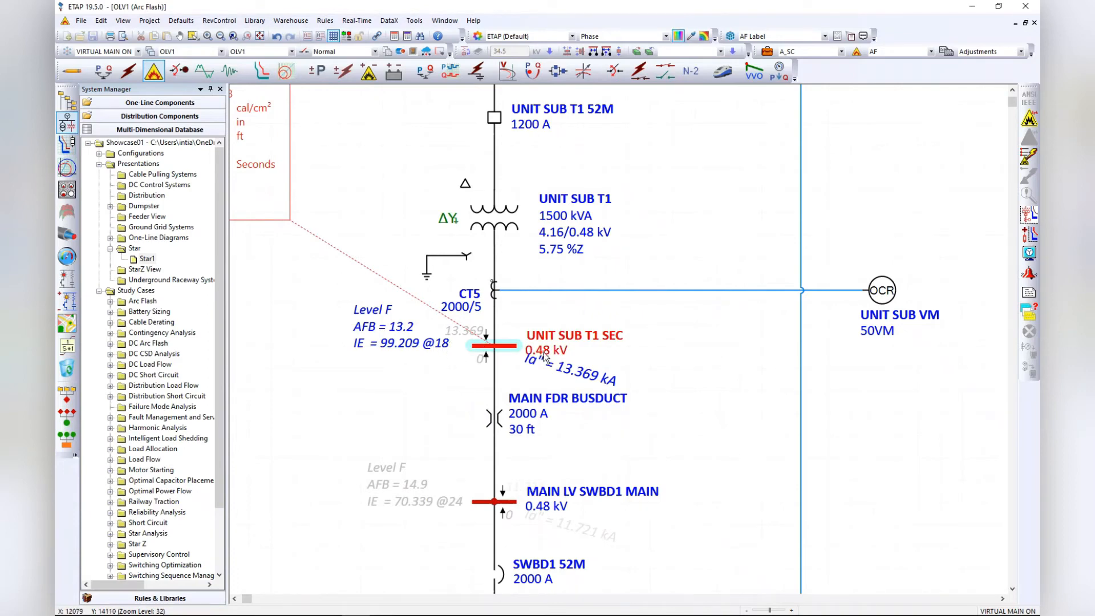
{"action": "mouse_move", "coordinate": [500, 343]}
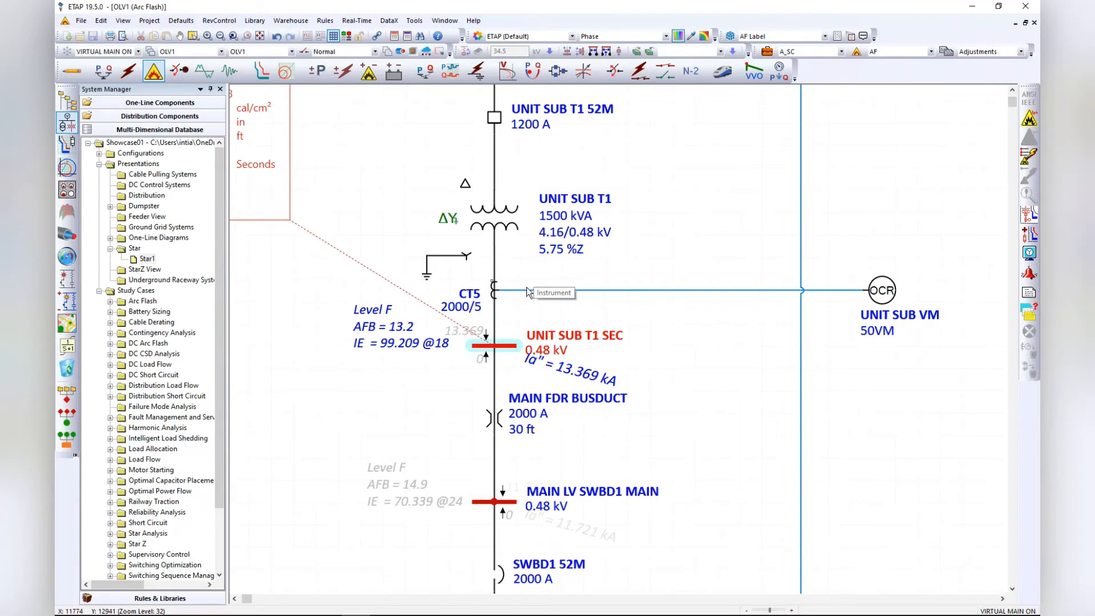
{"action": "left_click", "coordinate": [656, 240]}
{"action": "scroll", "coordinate": [547, 228], "scroll_direction": "down", "scroll_amount": 4}
{"action": "scroll", "coordinate": [474, 408], "scroll_direction": "down", "scroll_amount": 7}
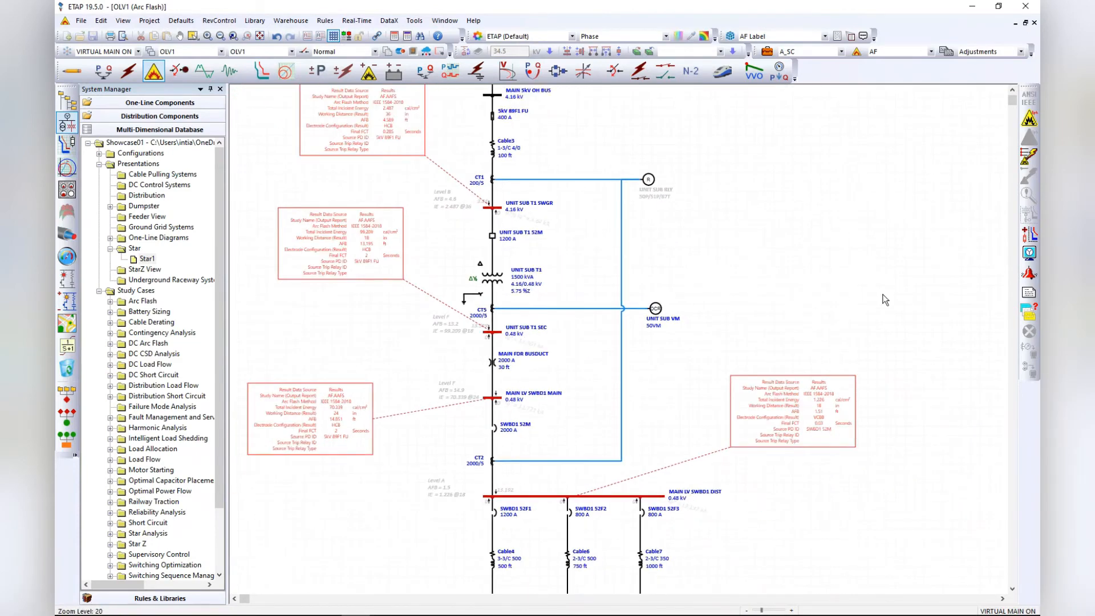
{"action": "scroll", "coordinate": [882, 294], "scroll_direction": "down", "scroll_amount": 2}
{"action": "scroll", "coordinate": [360, 323], "scroll_direction": "up", "scroll_amount": 3}
{"action": "scroll", "coordinate": [360, 323], "scroll_direction": "up", "scroll_amount": 3}
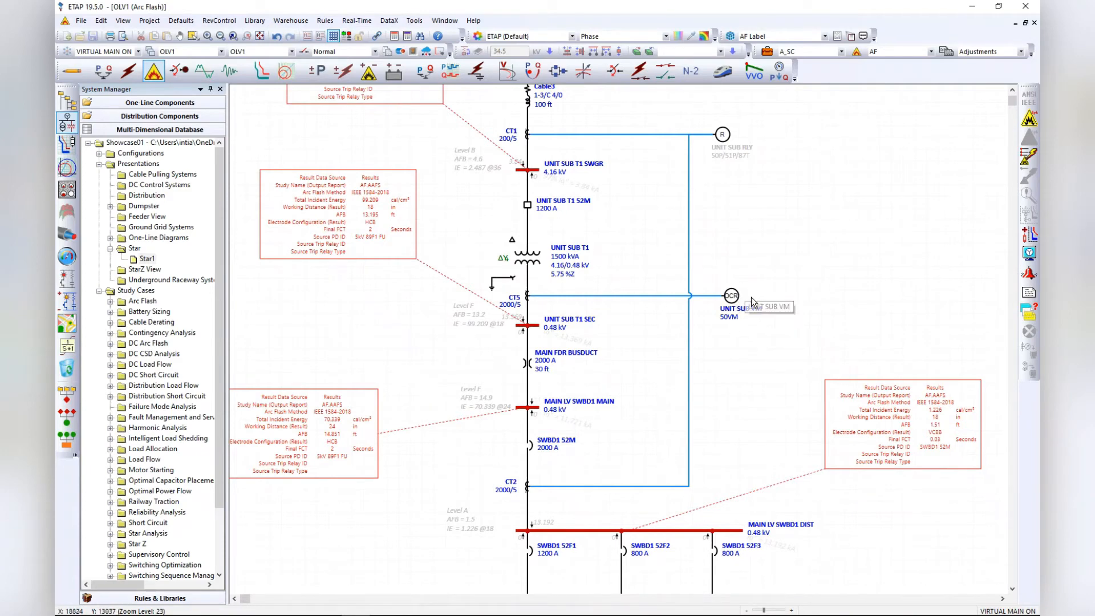
{"action": "scroll", "coordinate": [750, 294], "scroll_direction": "down", "scroll_amount": 2}
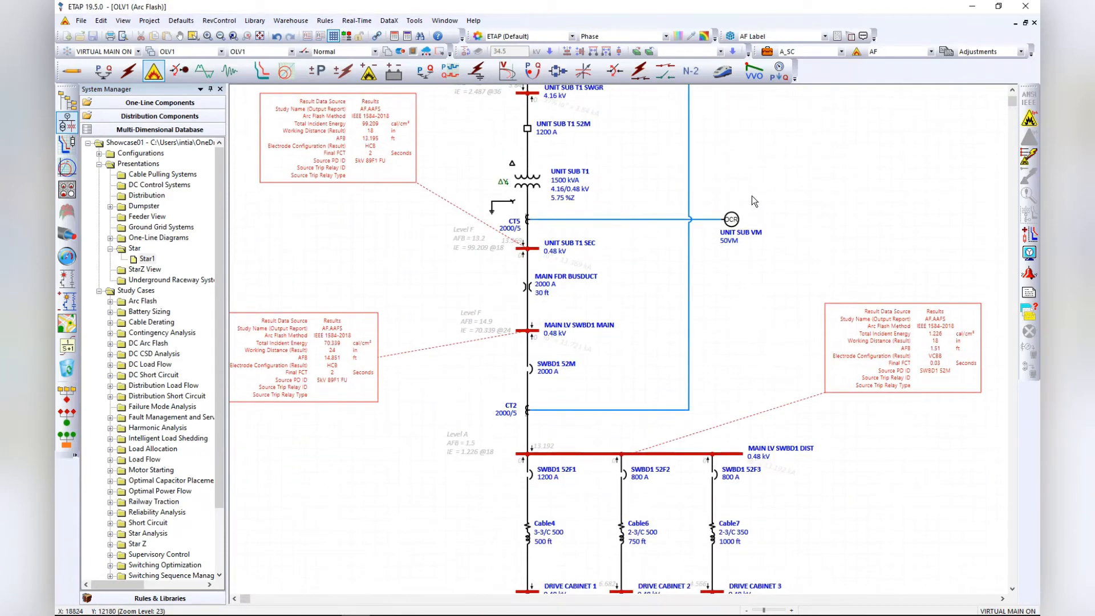
{"action": "scroll", "coordinate": [769, 242], "scroll_direction": "up", "scroll_amount": 4}
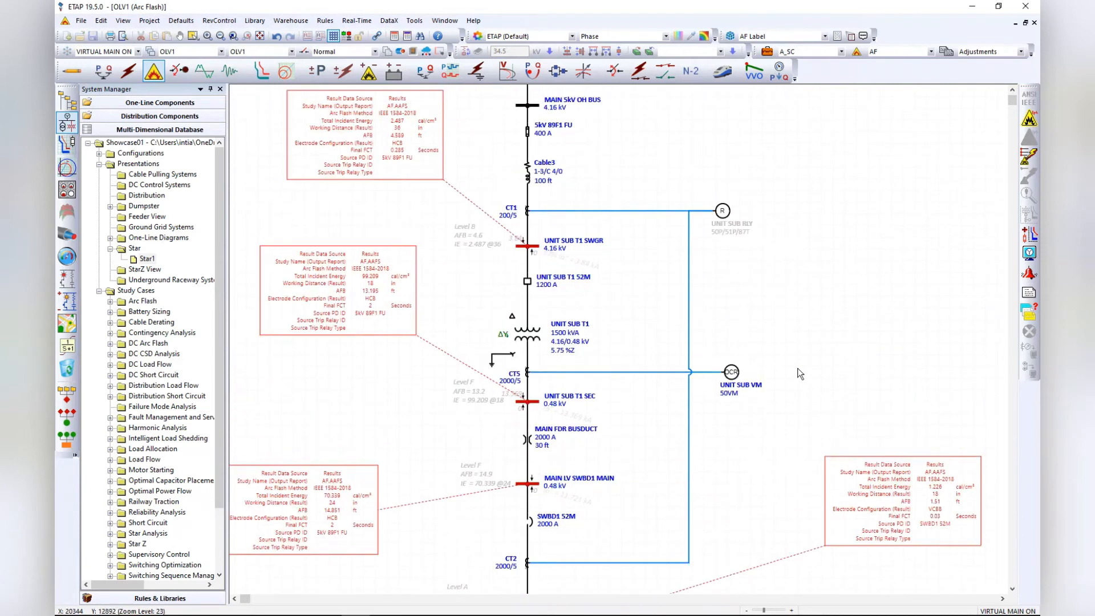
- Run the arc flash study for the VIRTUAL MAIN ON revision and read the datablocks at UNIT SUB T1 SEC and MAIN LV SWBD1 MAIN
{"action": "scroll", "coordinate": [731, 235], "scroll_direction": "down", "scroll_amount": 2}
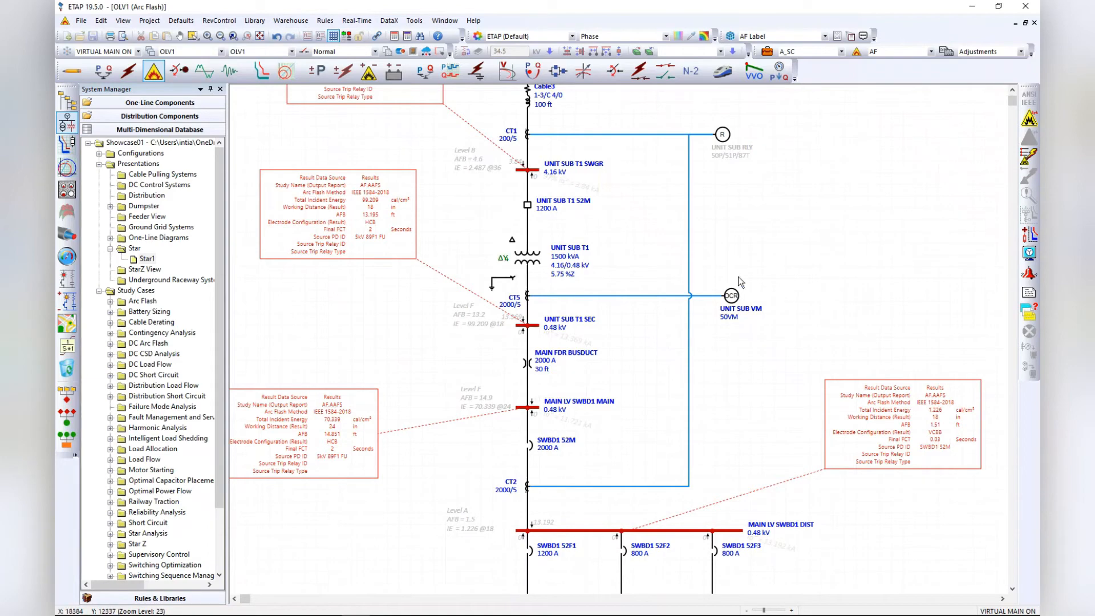
{"action": "left_click", "coordinate": [1029, 118]}
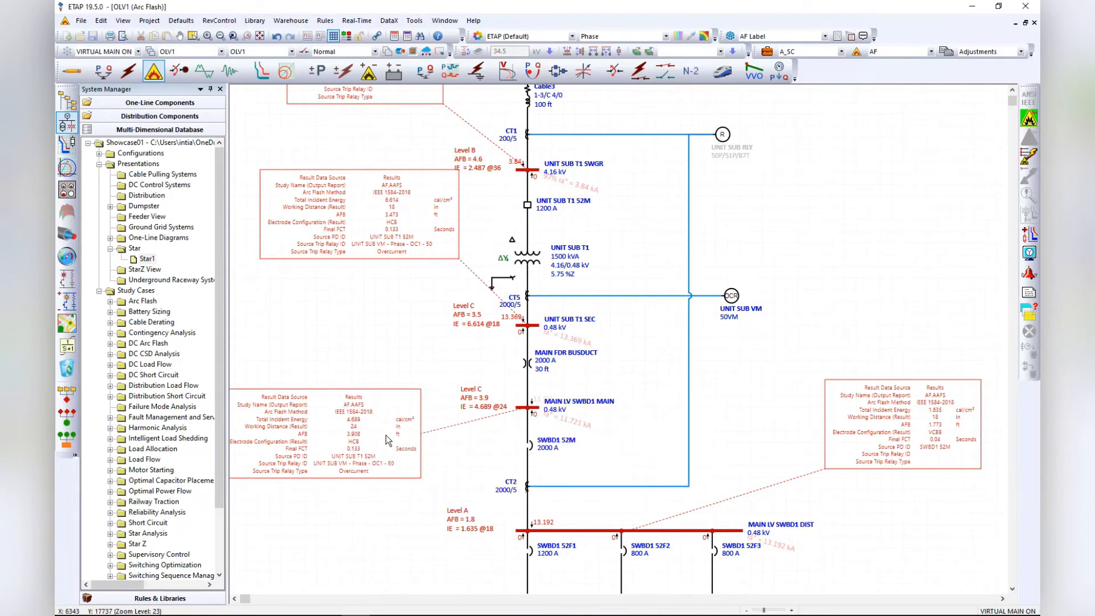
{"action": "mouse_move", "coordinate": [354, 427]}
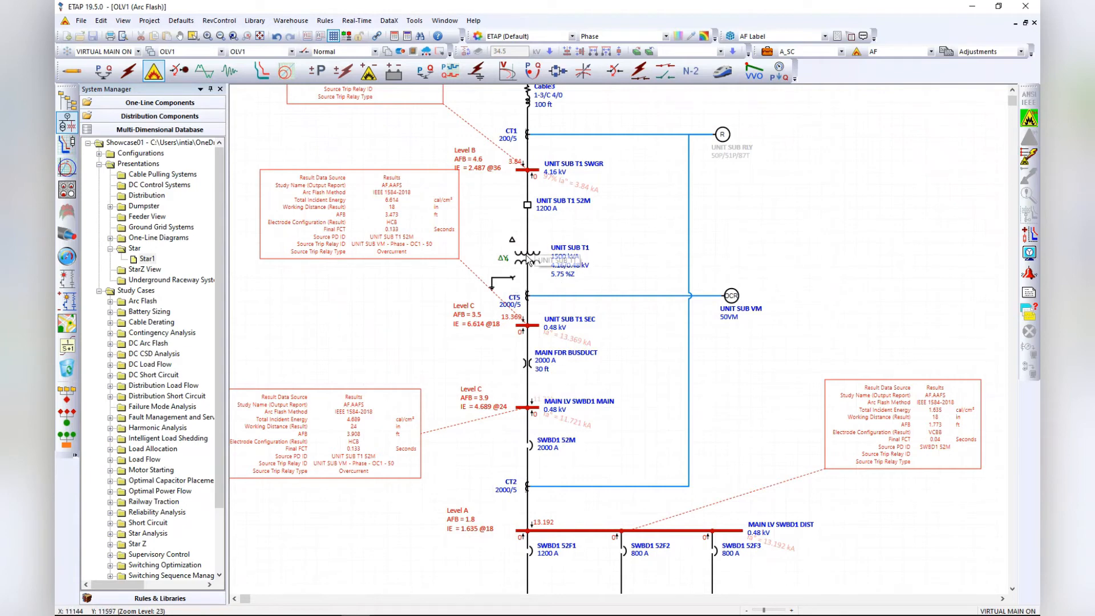
- Compare the VIRTUAL MAIN ON arc flash results at MAIN LV SWBD1 DIST, the three drive cabinets and the primary side near UNIT SUB T1 52M
{"action": "scroll", "coordinate": [552, 388], "scroll_direction": "down", "scroll_amount": 3}
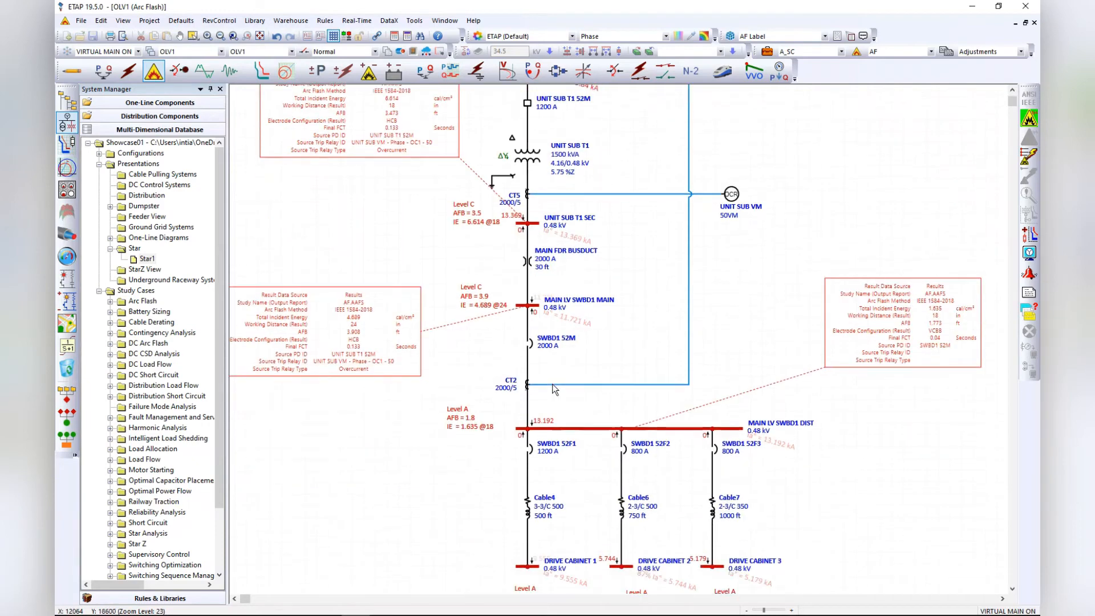
{"action": "scroll", "coordinate": [552, 385], "scroll_direction": "down", "scroll_amount": 1}
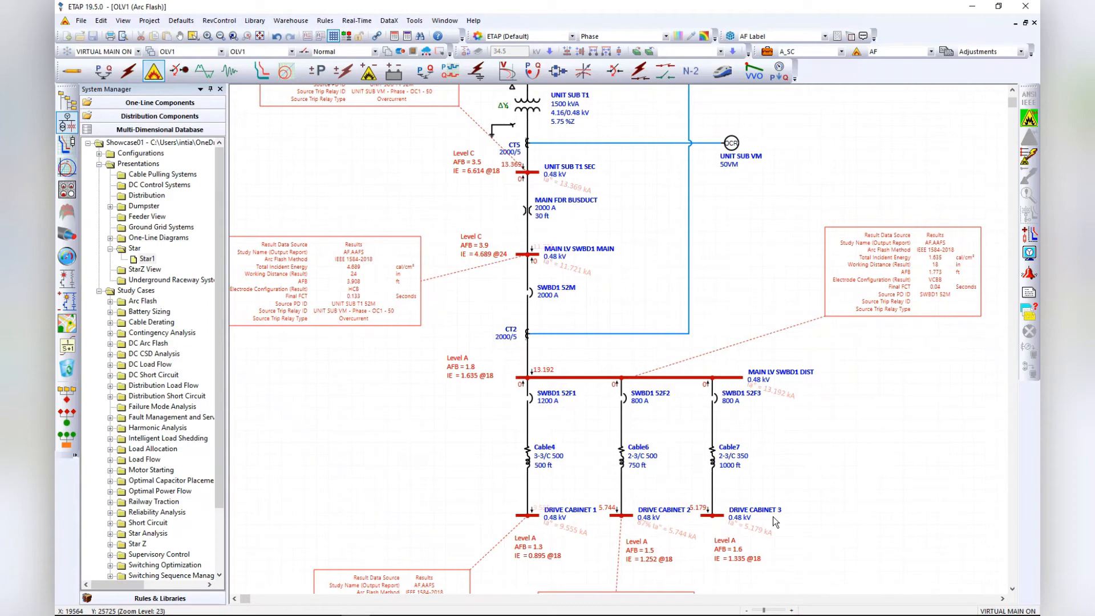
{"action": "scroll", "coordinate": [621, 331], "scroll_direction": "up", "scroll_amount": 2}
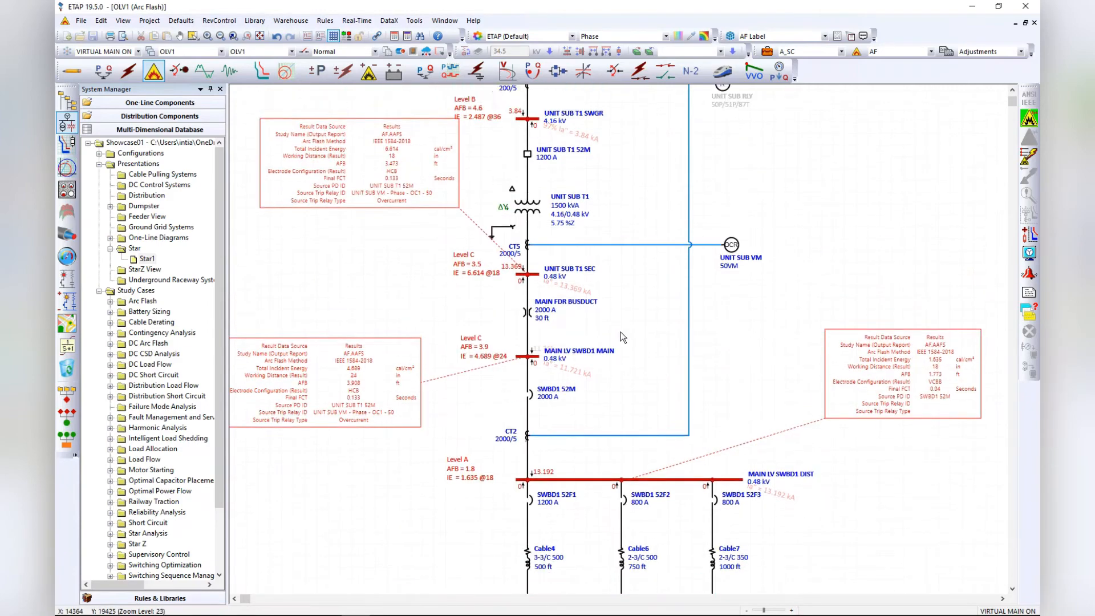
{"action": "scroll", "coordinate": [575, 351], "scroll_direction": "down", "scroll_amount": 2}
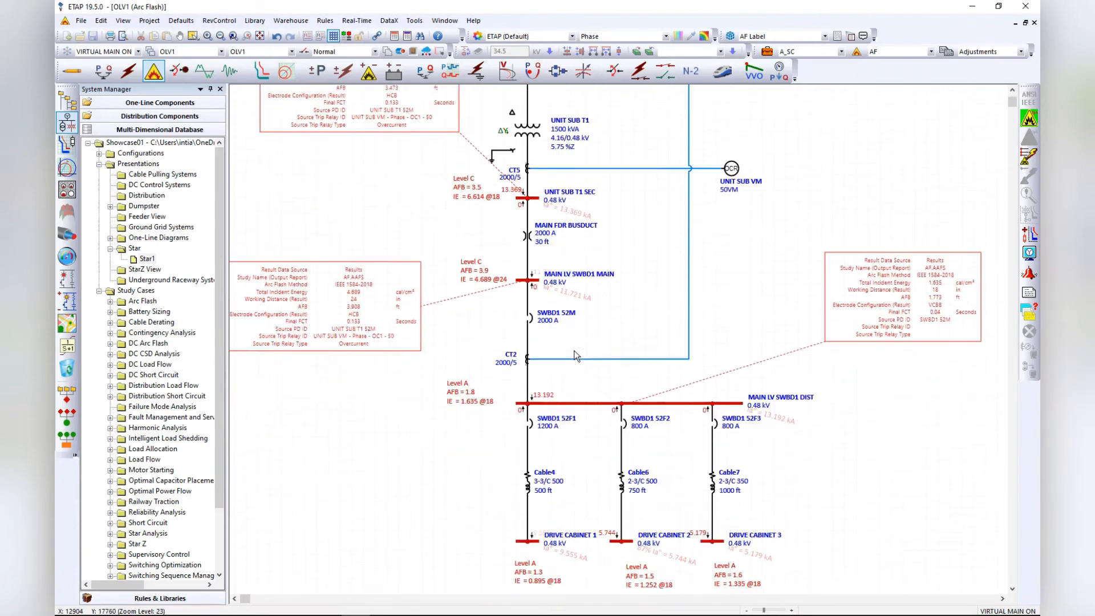
{"action": "scroll", "coordinate": [573, 350], "scroll_direction": "down", "scroll_amount": 2}
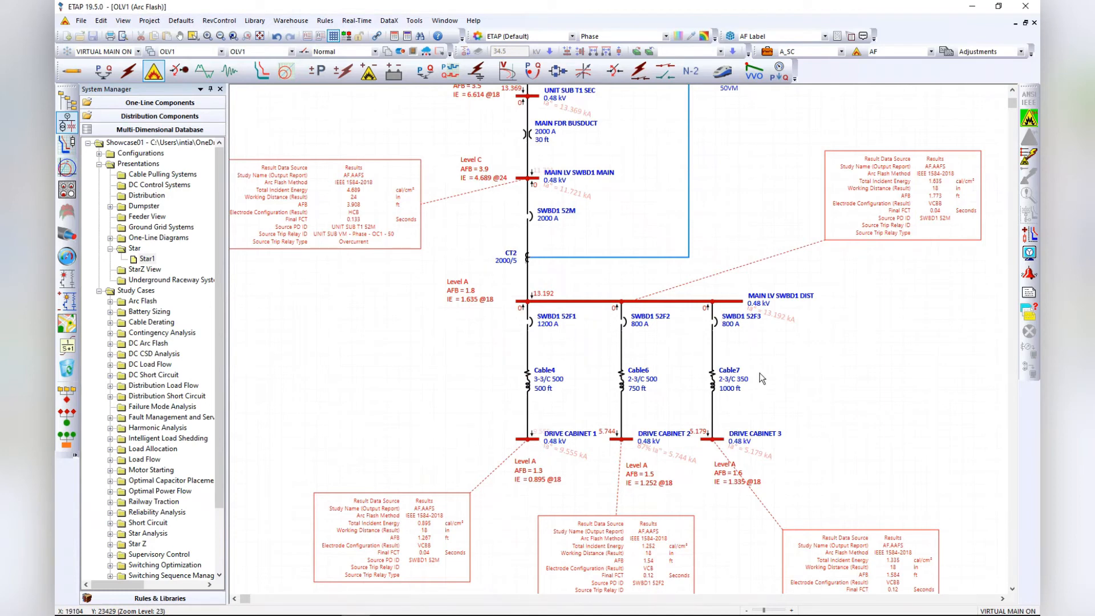
{"action": "scroll", "coordinate": [762, 379], "scroll_direction": "up", "scroll_amount": 4}
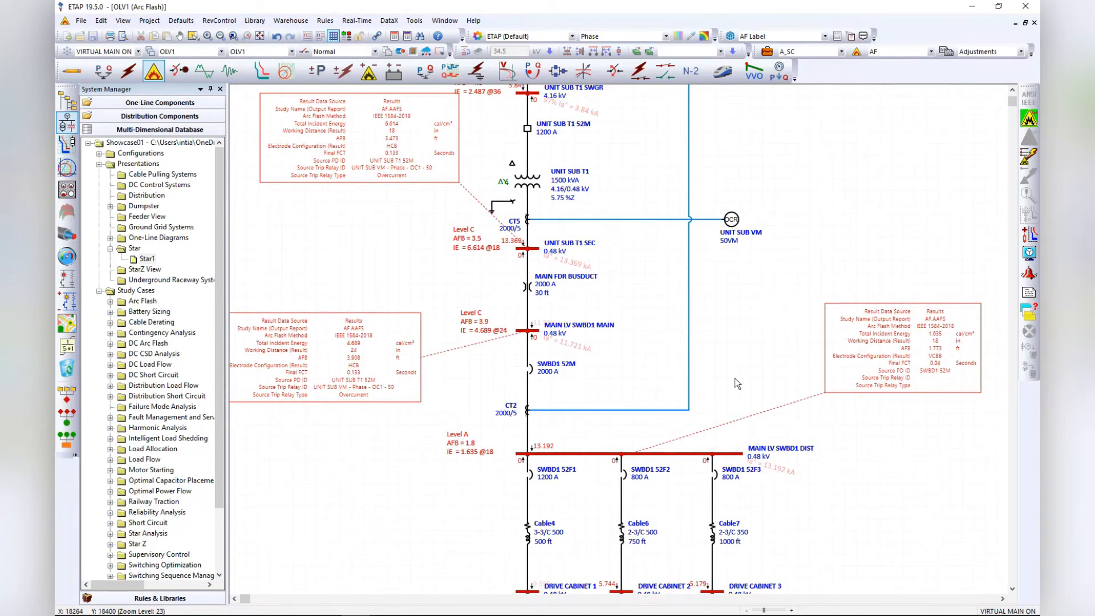
{"action": "scroll", "coordinate": [734, 310], "scroll_direction": "down", "scroll_amount": 2}
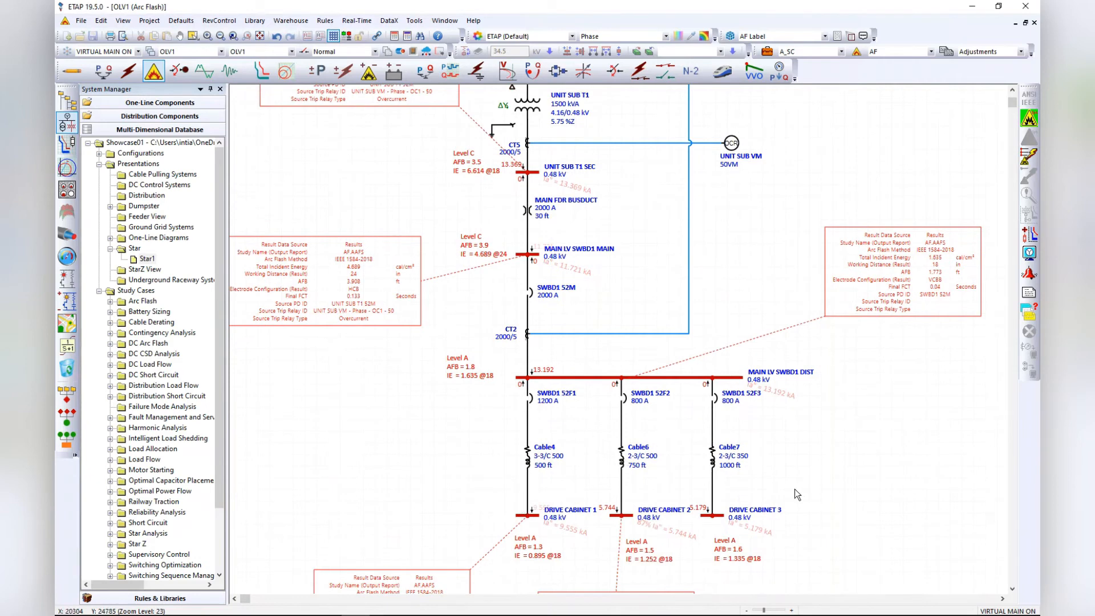
{"action": "scroll", "coordinate": [522, 500], "scroll_direction": "down", "scroll_amount": 2}
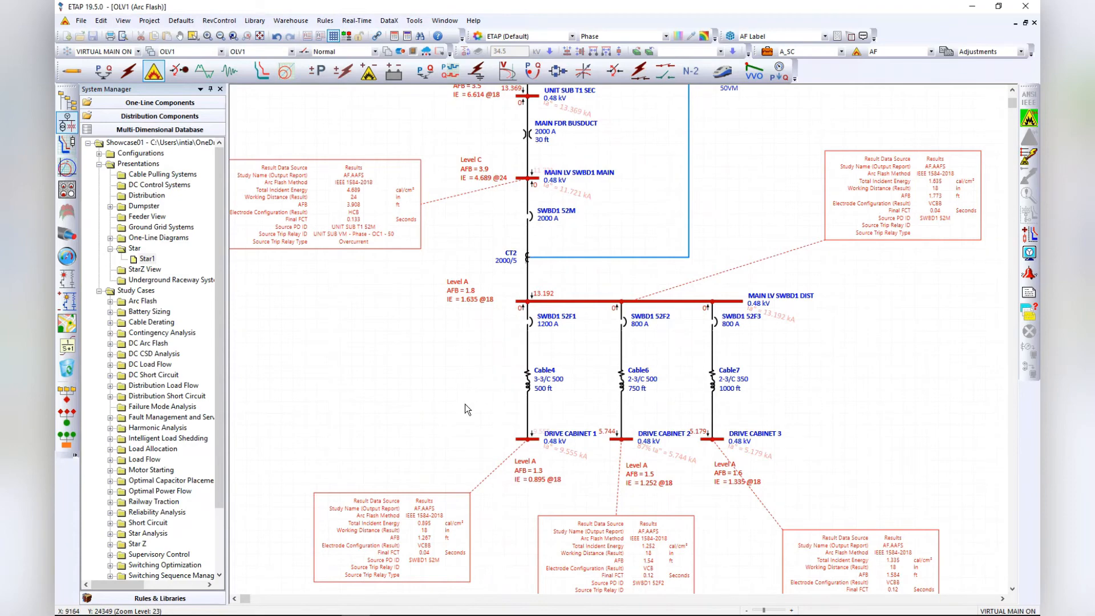
{"action": "scroll", "coordinate": [456, 410], "scroll_direction": "up", "scroll_amount": 6}
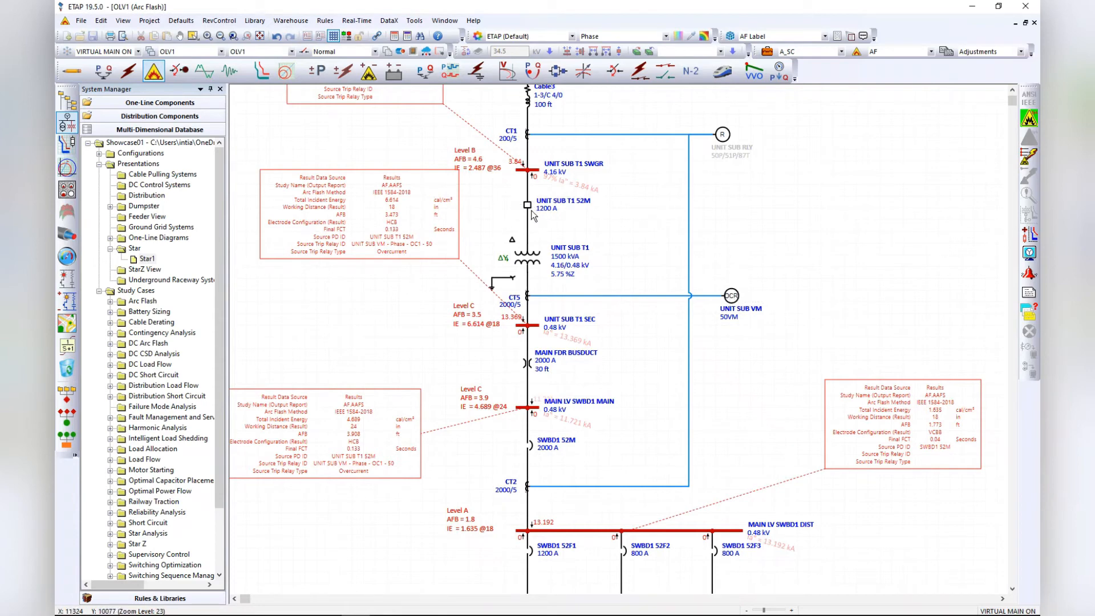
{"action": "mouse_move", "coordinate": [537, 210]}
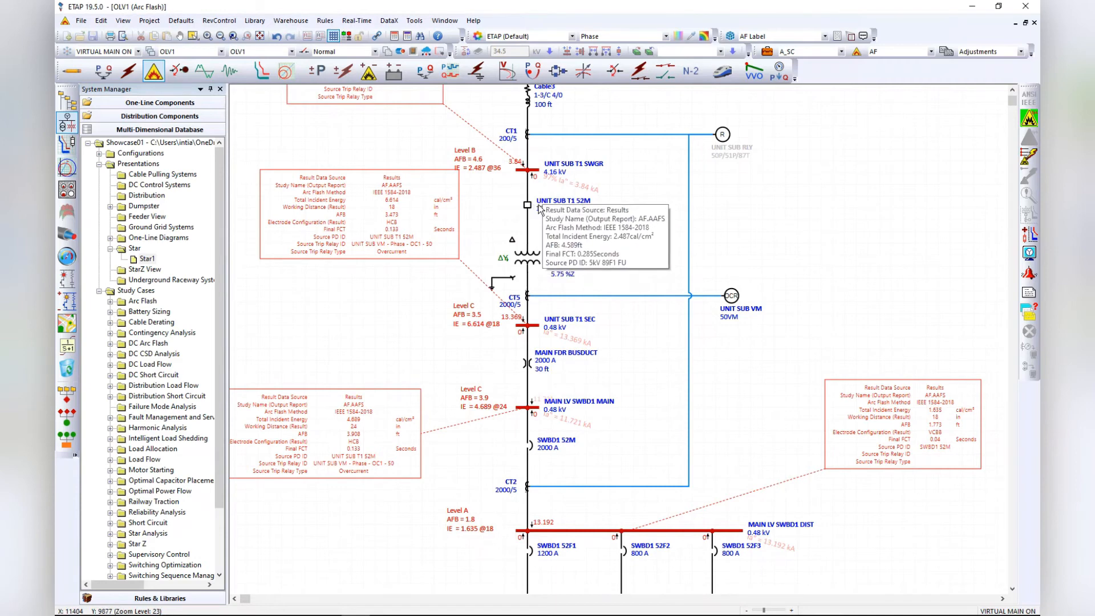
- Examine the VIRTUAL MAIN ON arc flash result at UNIT SUB T1 SWGR and its upstream protection by 5kV 89F1 FU
{"action": "mouse_move", "coordinate": [538, 178]}
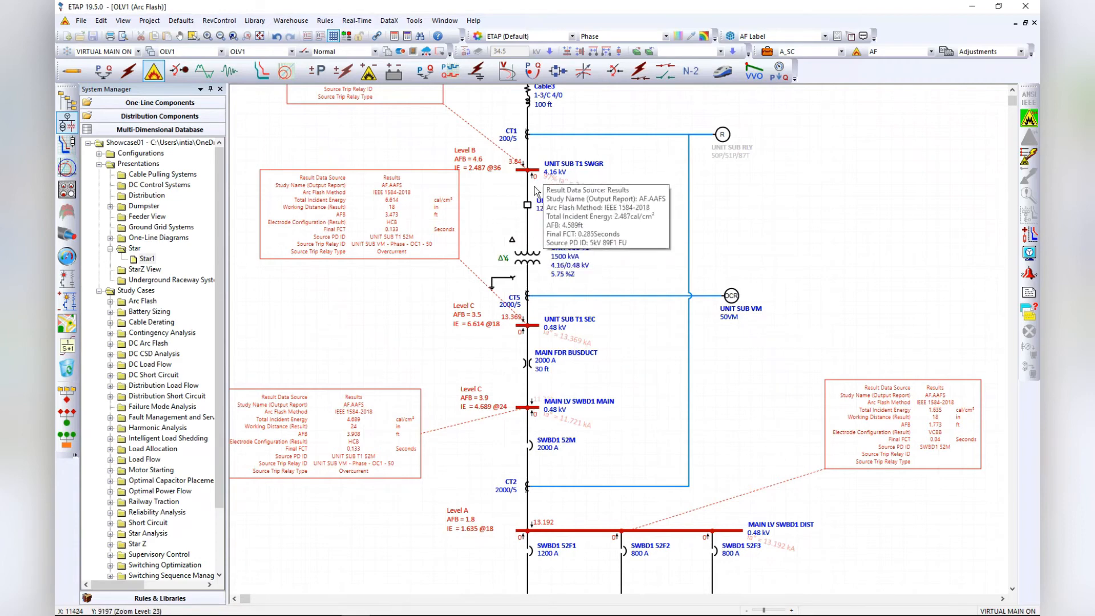
{"action": "scroll", "coordinate": [536, 256], "scroll_direction": "up", "scroll_amount": 3}
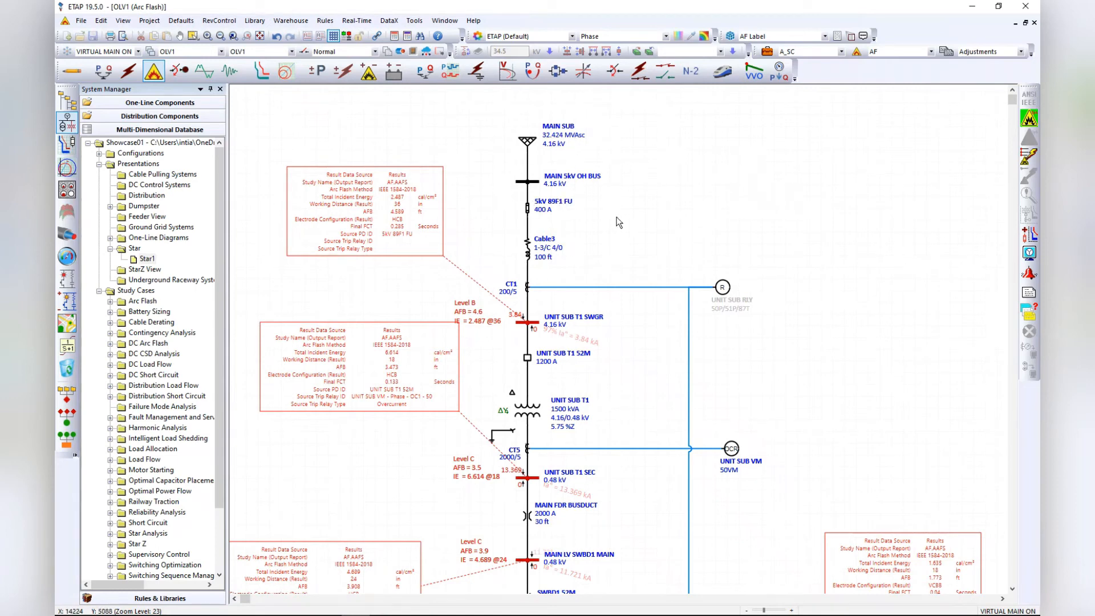
{"action": "scroll", "coordinate": [710, 196], "scroll_direction": "down", "scroll_amount": 2}
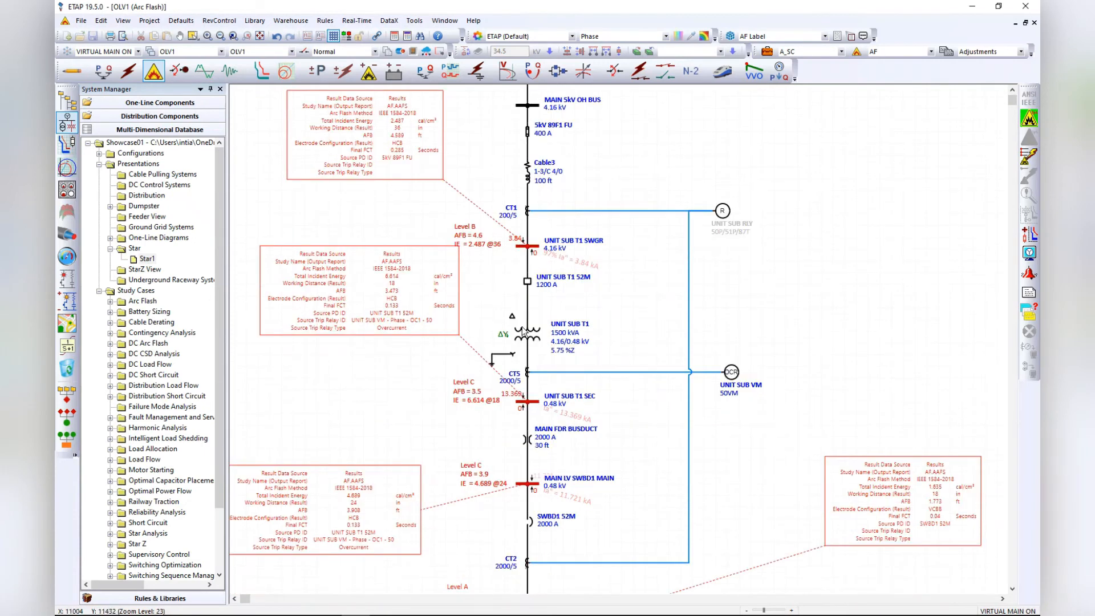
{"action": "mouse_move", "coordinate": [525, 281]}
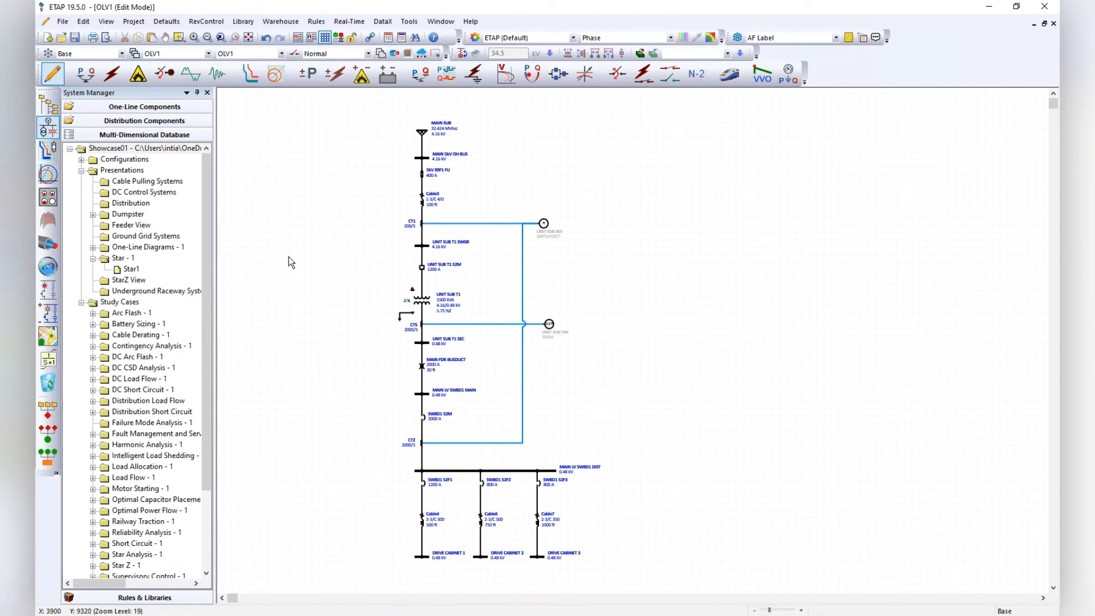
- Switch the revision to DIFF-87T ON and review the UNIT SUB RLY relay's differential type and operation time
{"action": "left_click", "coordinate": [111, 57]}
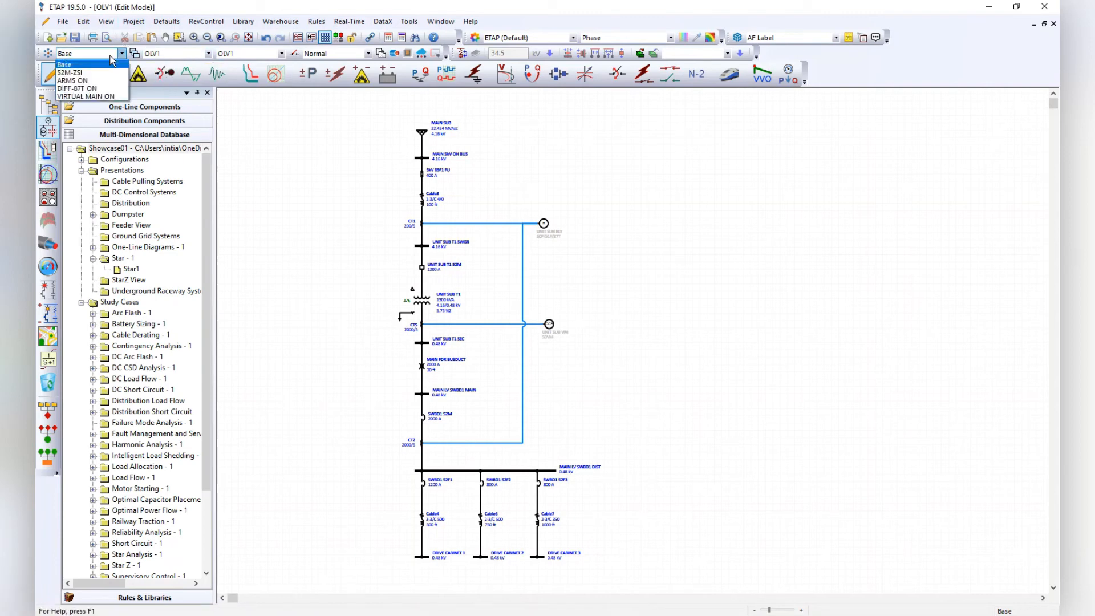
{"action": "left_click", "coordinate": [80, 89]}
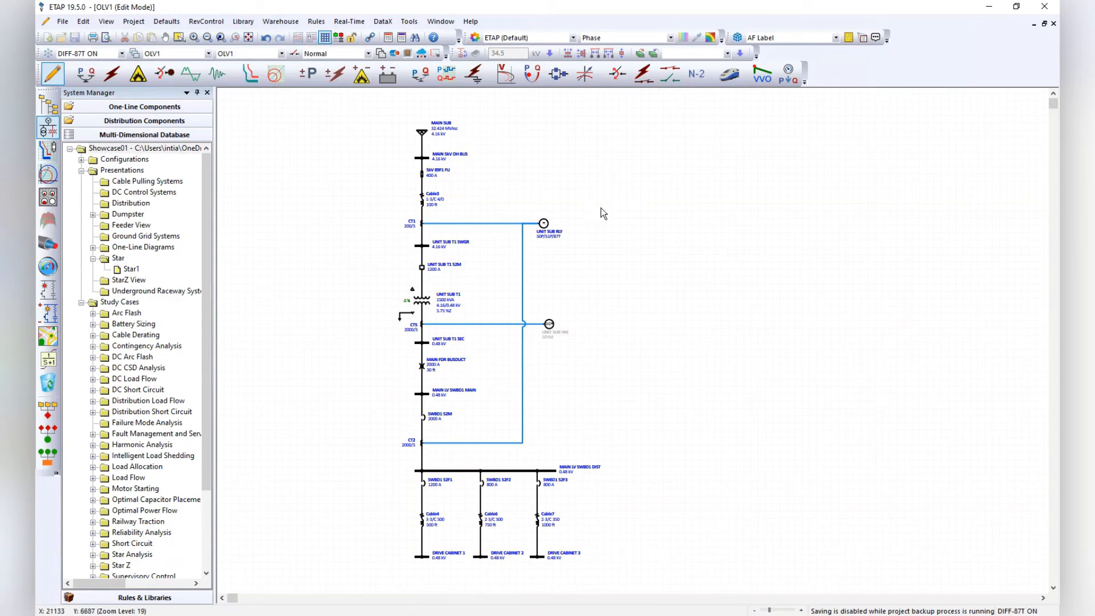
{"action": "scroll", "coordinate": [542, 221], "scroll_direction": "up", "scroll_amount": 1}
{"action": "scroll", "coordinate": [556, 222], "scroll_direction": "up", "scroll_amount": 3}
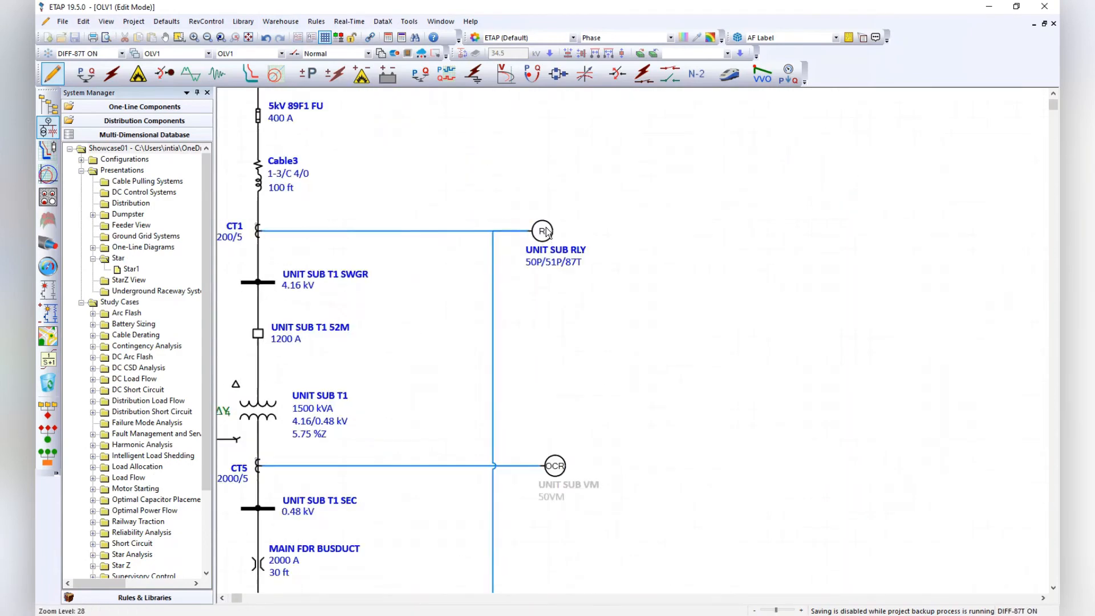
{"action": "left_click", "coordinate": [541, 231]}
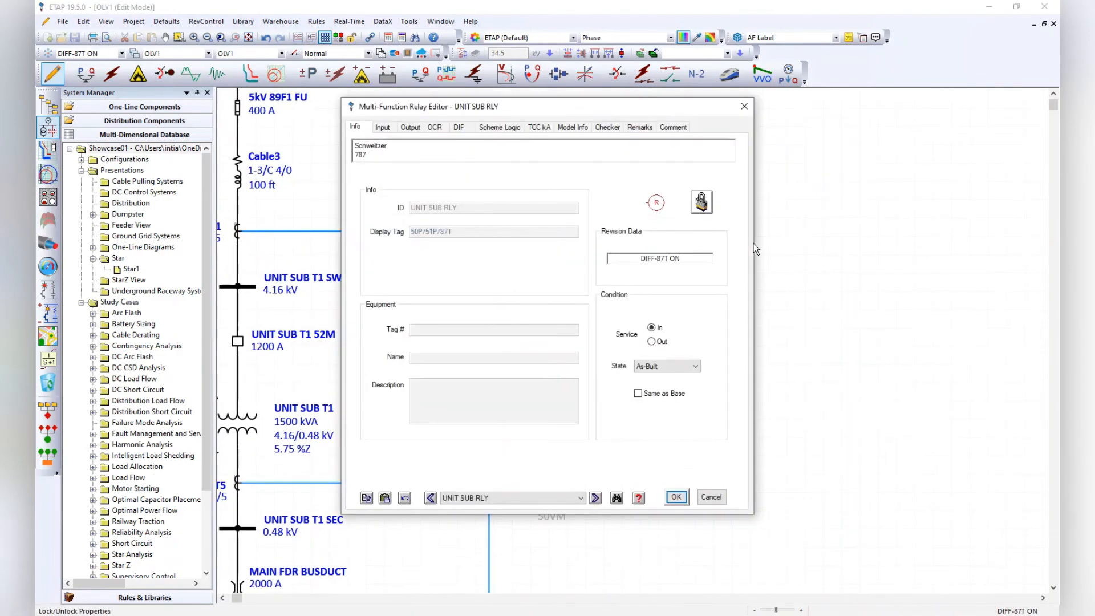
{"action": "left_click_drag", "start_coordinate": [542, 109], "coordinate": [559, 108]}
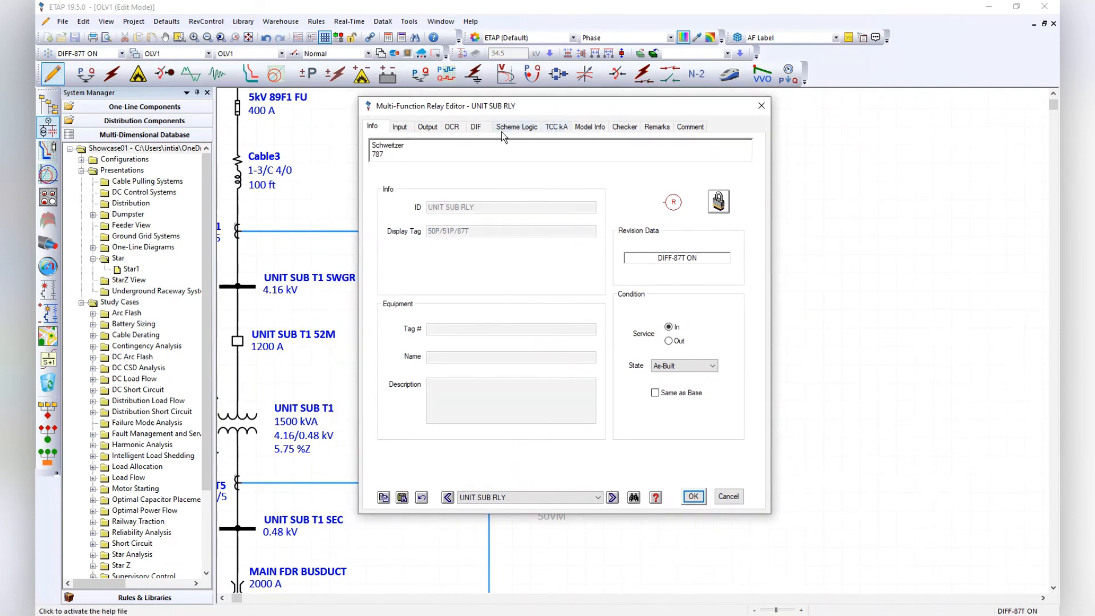
{"action": "left_click", "coordinate": [473, 126]}
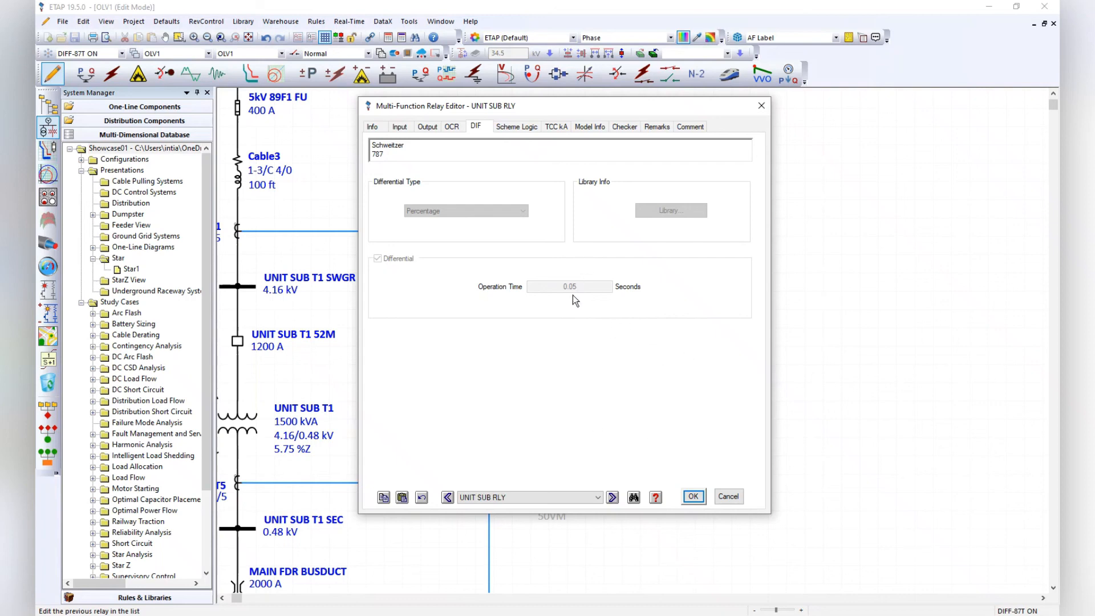
{"action": "left_click", "coordinate": [693, 495]}
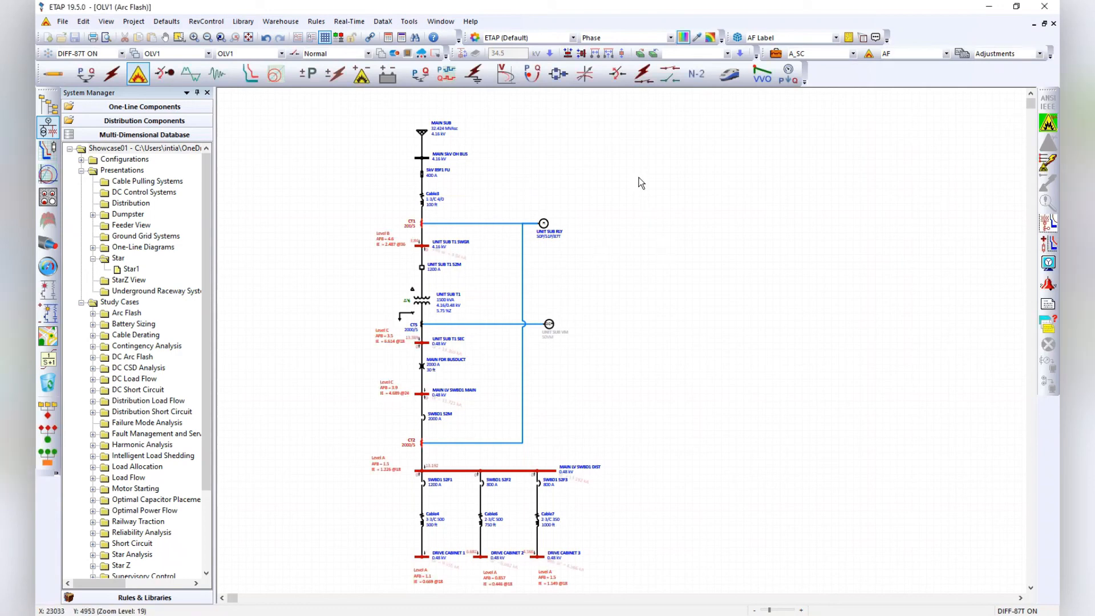
- Display the DIFF-87T ON arc flash result datablocks and read those at UNIT SUB T1 SEC and MAIN LV SWBD1 MAIN
{"action": "left_click", "coordinate": [849, 37]}
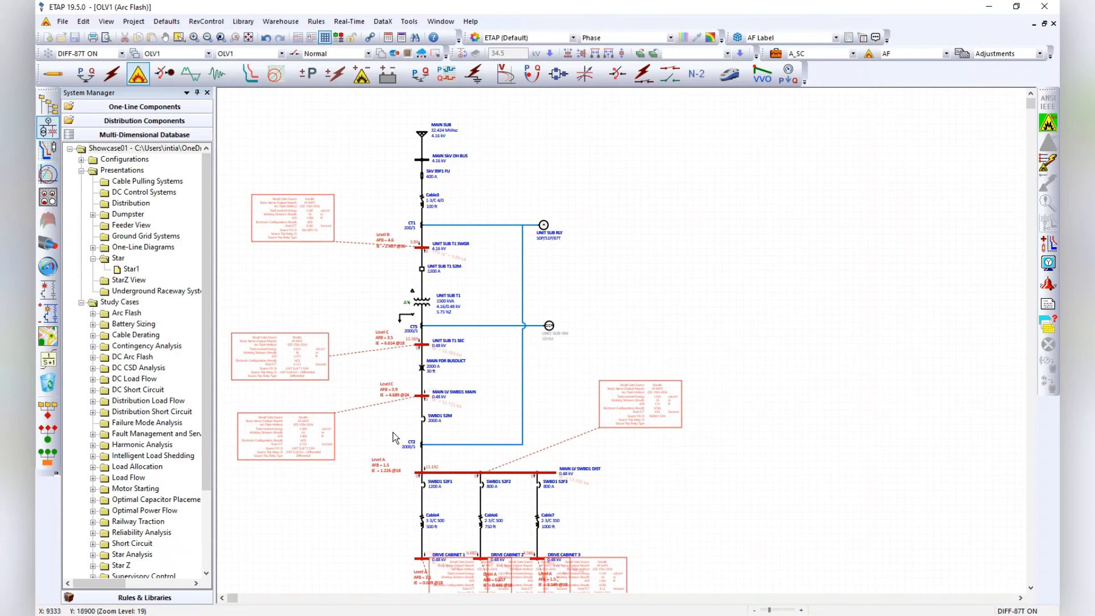
{"action": "scroll", "coordinate": [372, 437], "scroll_direction": "up", "scroll_amount": 3}
{"action": "scroll", "coordinate": [367, 435], "scroll_direction": "up", "scroll_amount": 1}
{"action": "scroll", "coordinate": [768, 213], "scroll_direction": "down", "scroll_amount": 3}
{"action": "scroll", "coordinate": [354, 369], "scroll_direction": "up", "scroll_amount": 5}
{"action": "scroll", "coordinate": [306, 349], "scroll_direction": "up", "scroll_amount": 1}
{"action": "scroll", "coordinate": [818, 359], "scroll_direction": "down", "scroll_amount": 1}
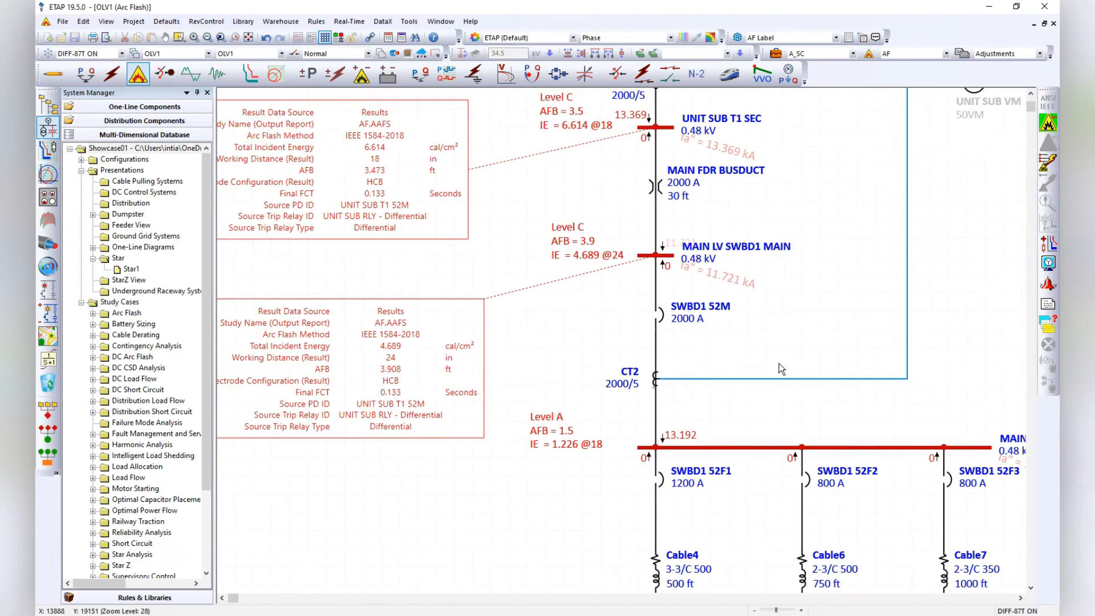
{"action": "scroll", "coordinate": [895, 353], "scroll_direction": "down", "scroll_amount": 1}
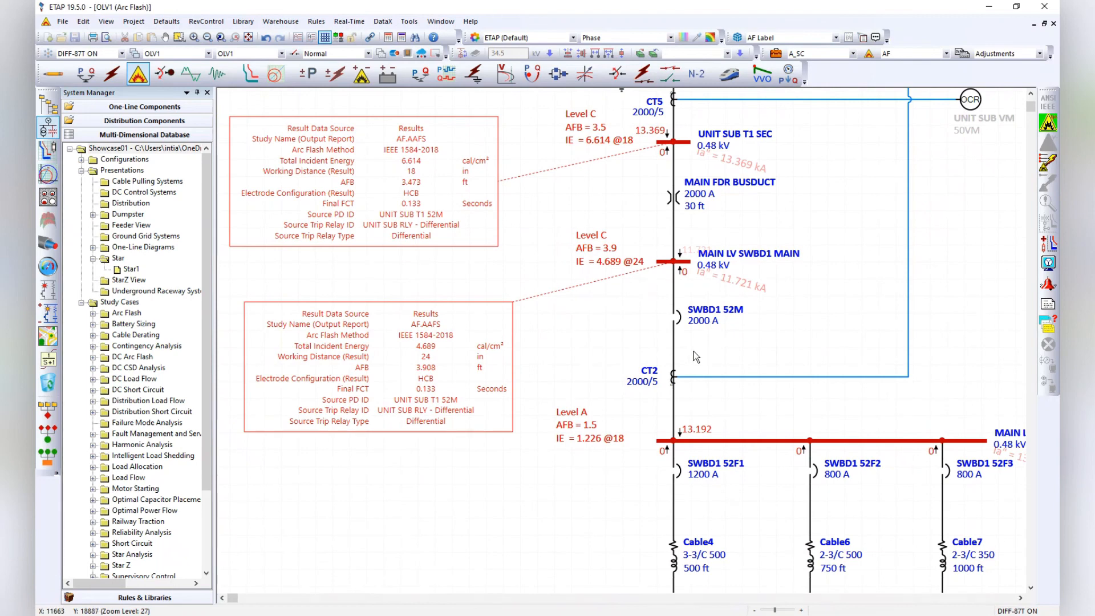
{"action": "mouse_move", "coordinate": [460, 360]}
- Spread the overlapping result datablocks of DRIVE CABINET 1, 2 and 3 apart below their buses
{"action": "scroll", "coordinate": [312, 365], "scroll_direction": "down", "scroll_amount": 6}
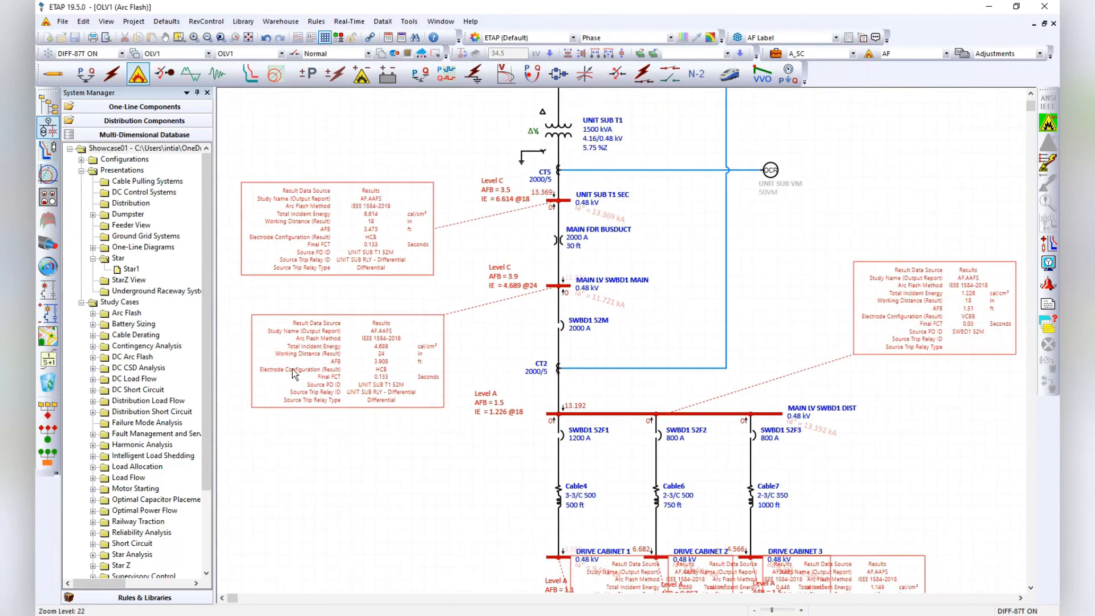
{"action": "scroll", "coordinate": [716, 260], "scroll_direction": "down", "scroll_amount": 3}
{"action": "scroll", "coordinate": [437, 507], "scroll_direction": "up", "scroll_amount": 5}
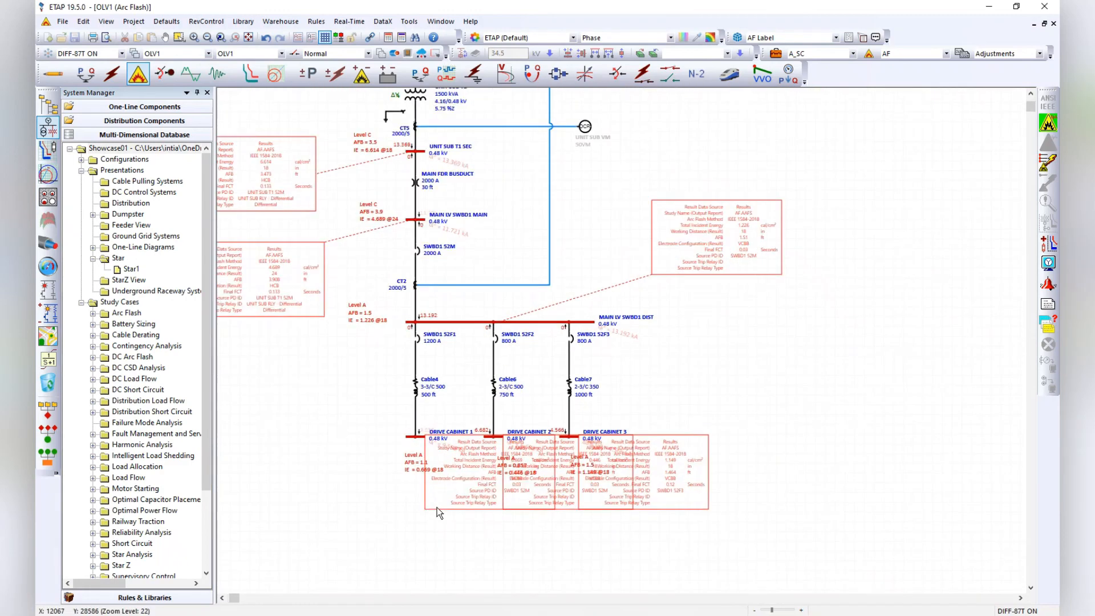
{"action": "left_click_drag", "start_coordinate": [468, 486], "coordinate": [280, 541]}
{"action": "left_click_drag", "start_coordinate": [583, 505], "coordinate": [492, 572]}
{"action": "left_click_drag", "start_coordinate": [709, 489], "coordinate": [748, 569]}
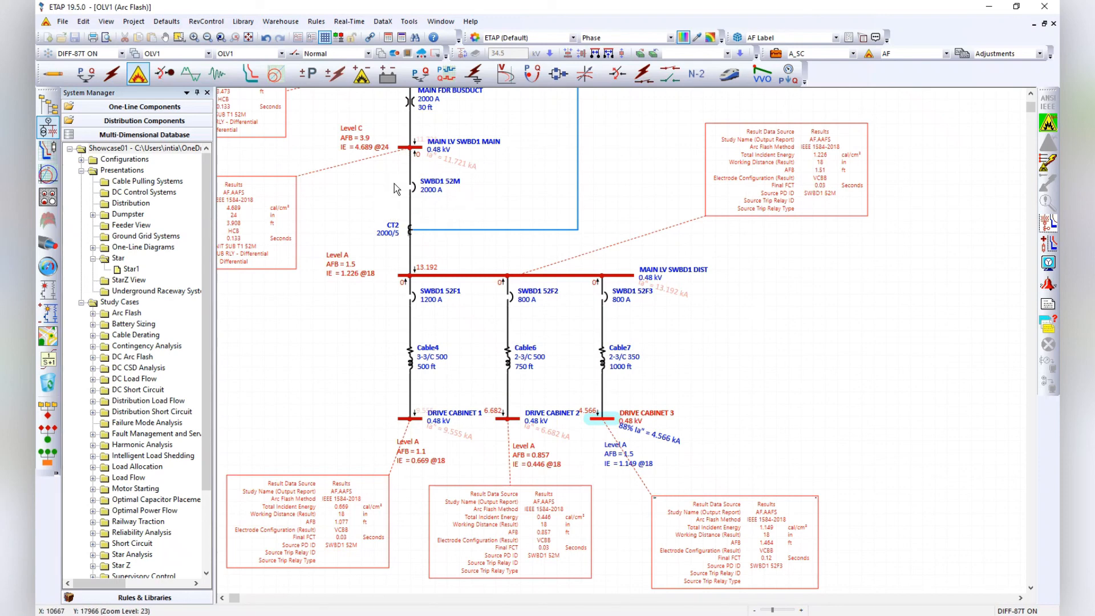
- Review the SWBD1 52M breaker's trip device phase and ZSI settings and its revision information
{"action": "left_click", "coordinate": [412, 188]}
{"action": "double_click", "coordinate": [413, 189]}
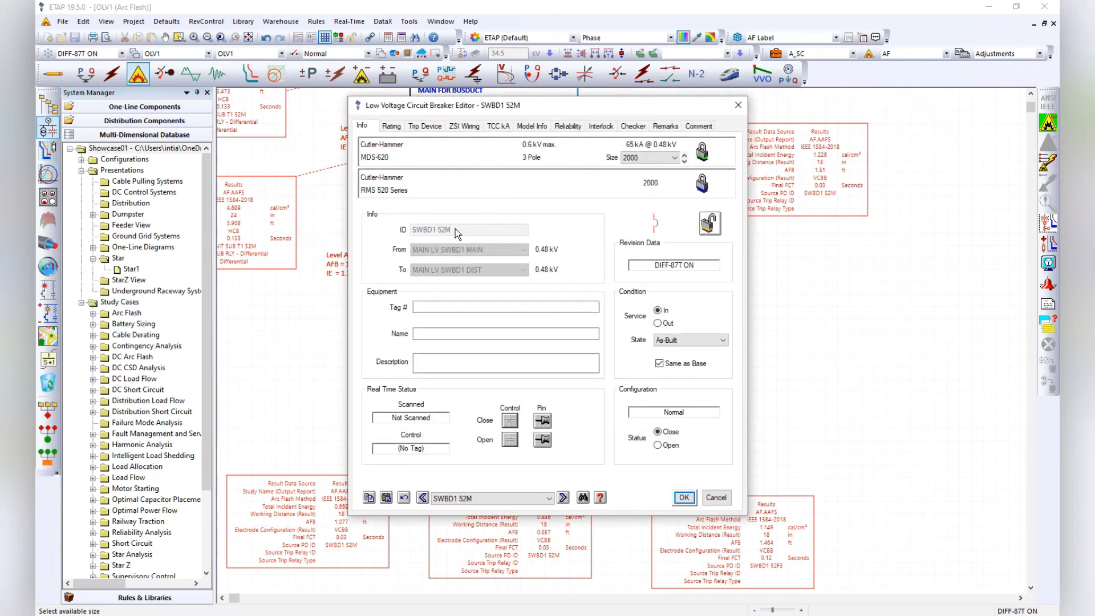
{"action": "left_click", "coordinate": [425, 125]}
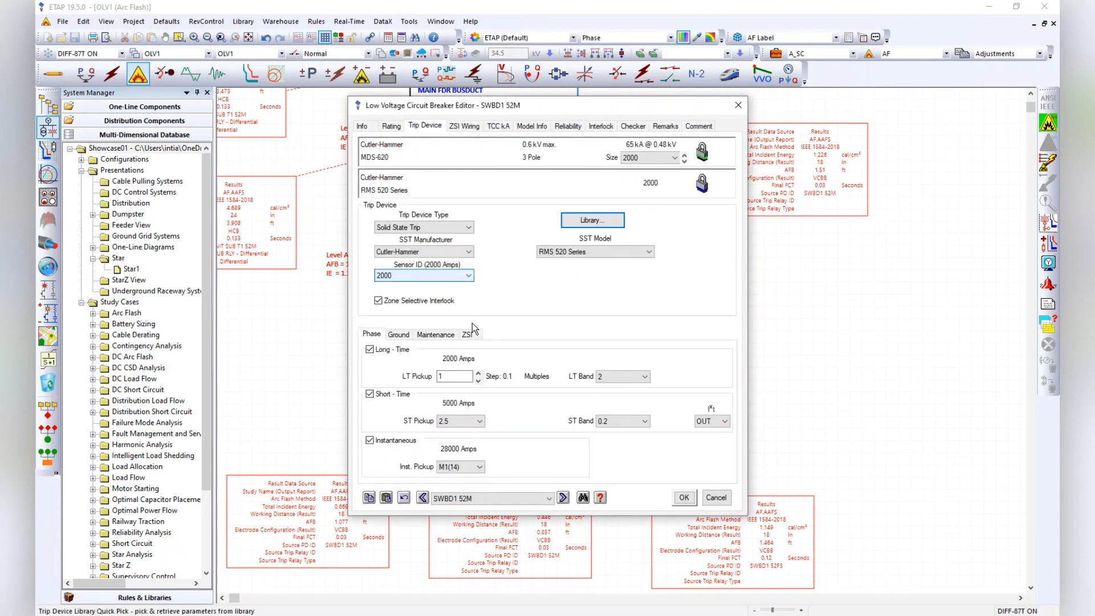
{"action": "left_click", "coordinate": [467, 335]}
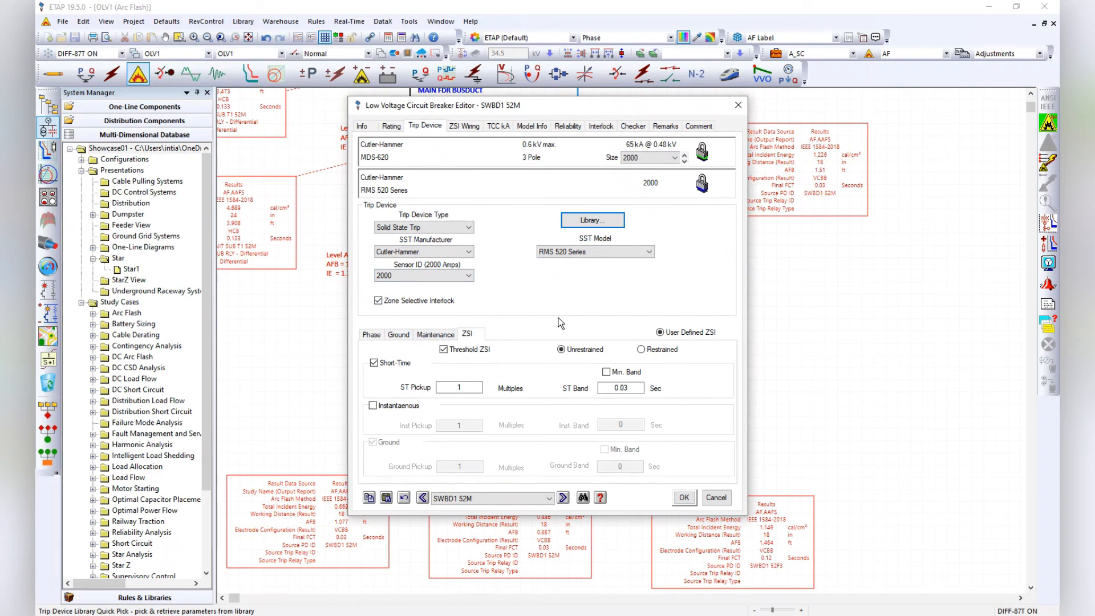
{"action": "left_click", "coordinate": [374, 335]}
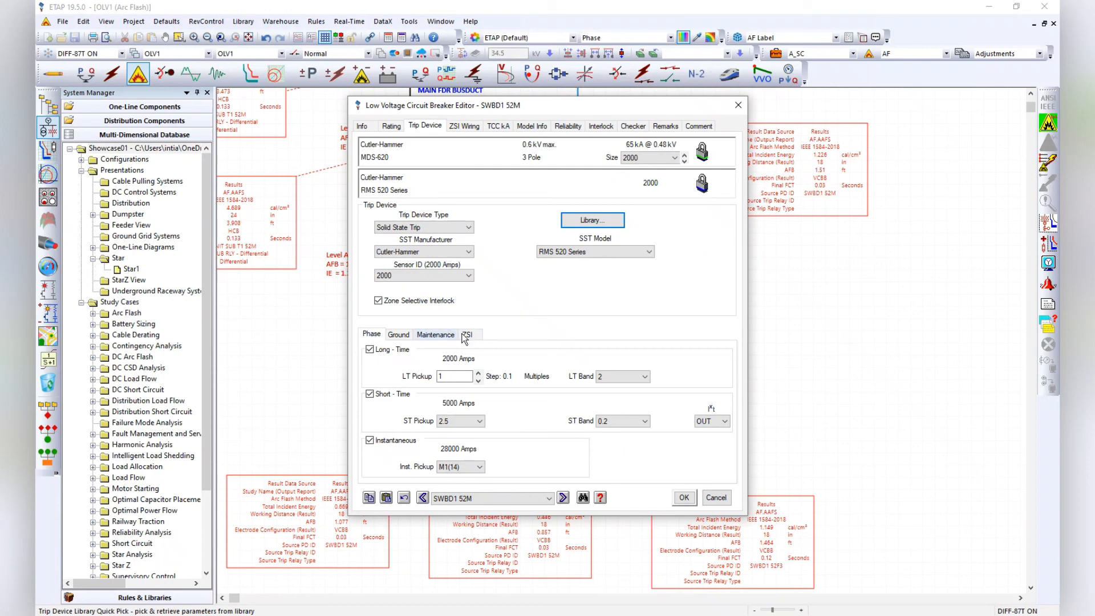
{"action": "left_click", "coordinate": [363, 127]}
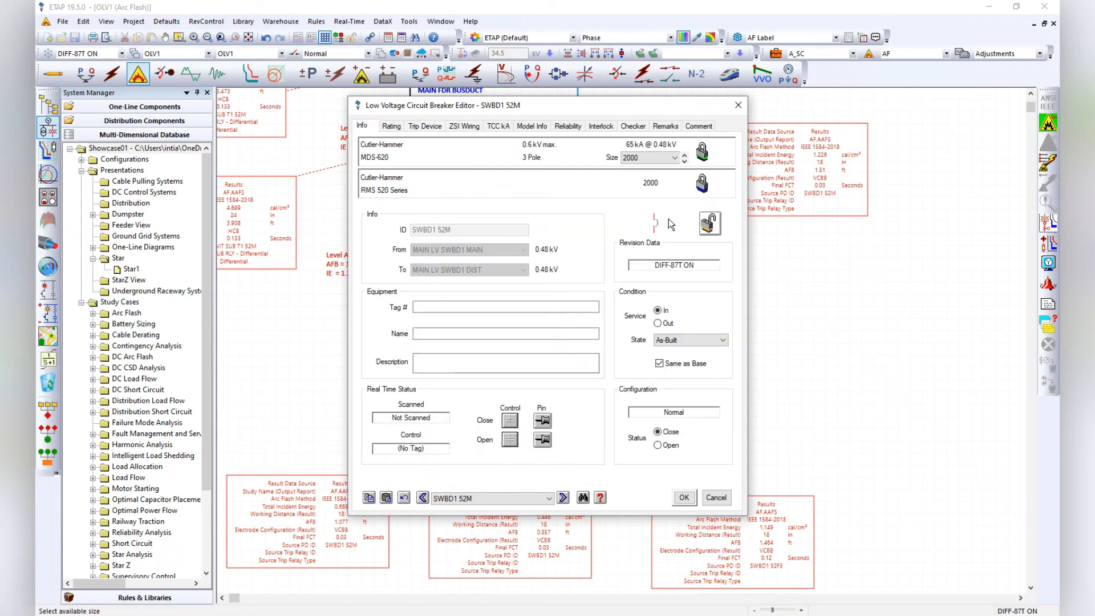
{"action": "left_click", "coordinate": [691, 497]}
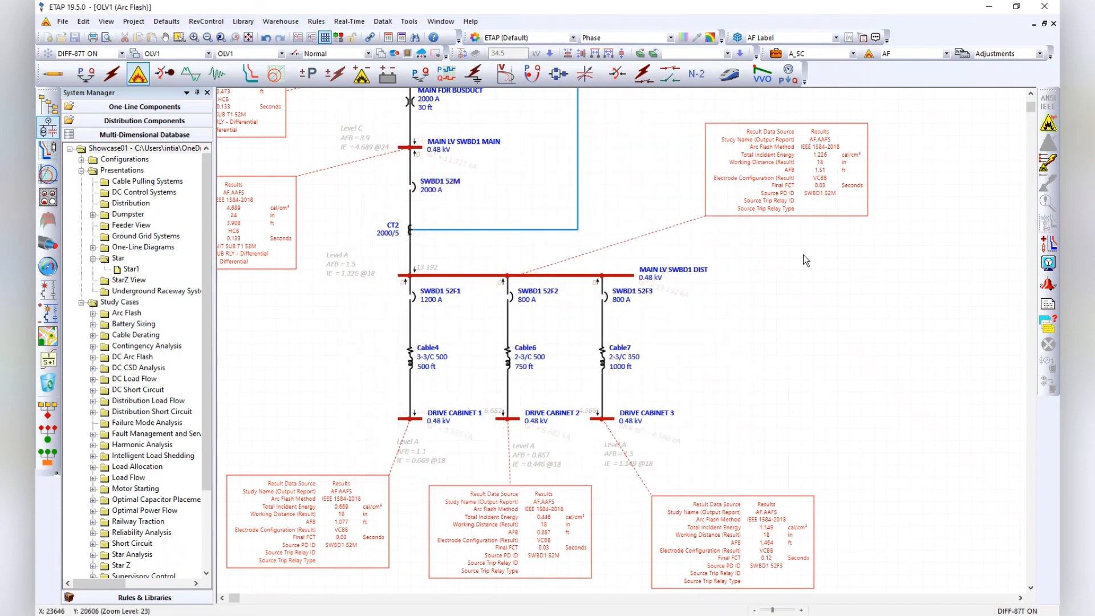
- Examine the DIFF-87T ON results at the three drive cabinets, MAIN LV SWBD1 DIST and MAIN LV SWBD1 MAIN
{"action": "scroll", "coordinate": [781, 333], "scroll_direction": "down", "scroll_amount": 3}
{"action": "scroll", "coordinate": [947, 358], "scroll_direction": "down", "scroll_amount": 3}
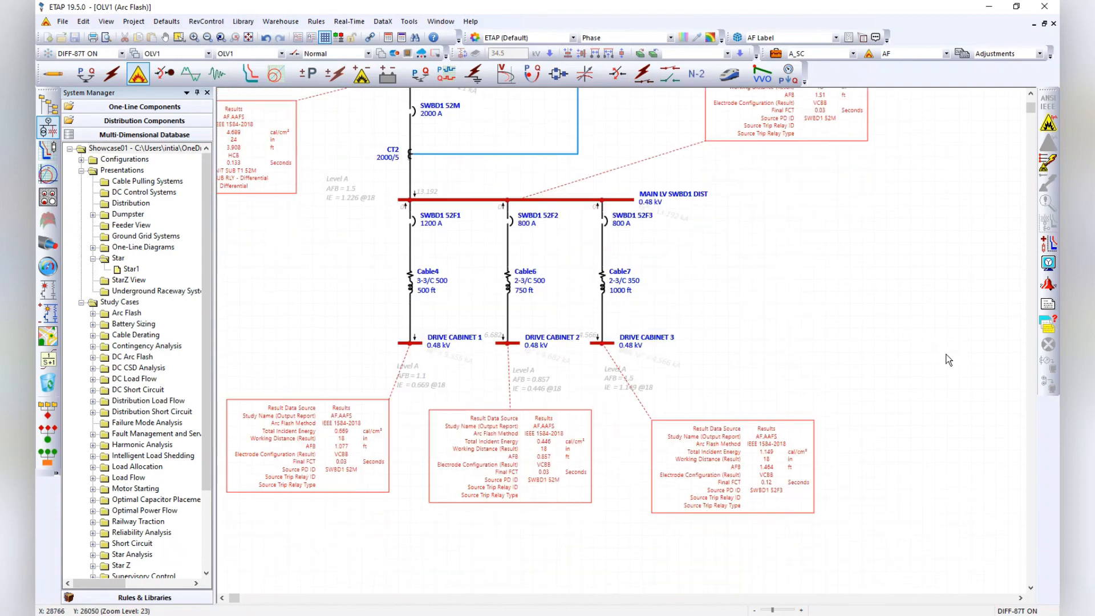
{"action": "scroll", "coordinate": [938, 362], "scroll_direction": "up", "scroll_amount": 3}
{"action": "scroll", "coordinate": [253, 227], "scroll_direction": "up", "scroll_amount": 1}
{"action": "scroll", "coordinate": [253, 226], "scroll_direction": "up", "scroll_amount": 5}
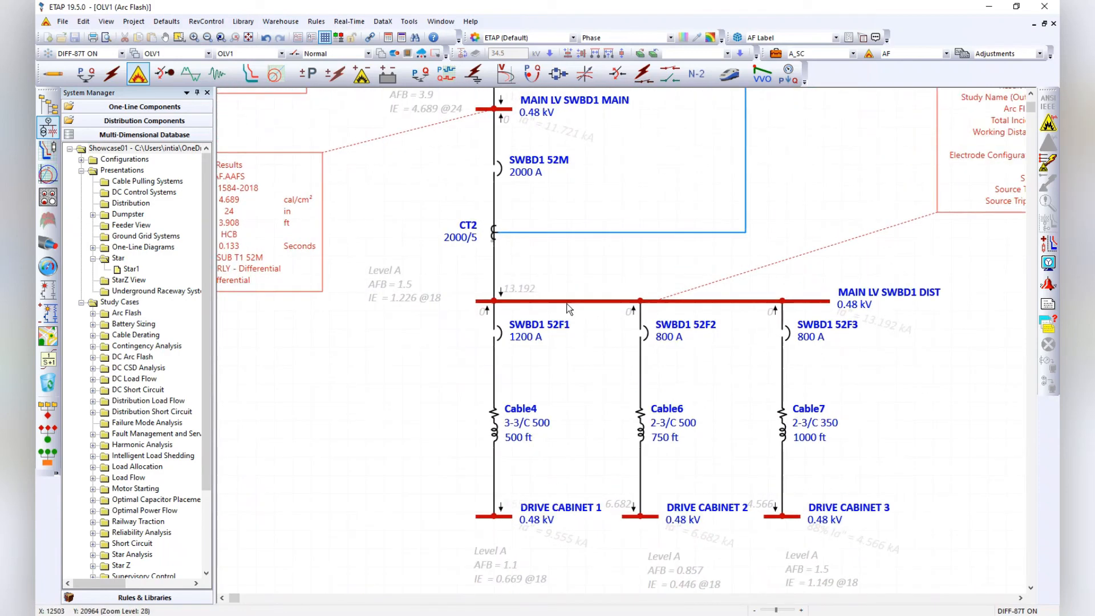
{"action": "scroll", "coordinate": [544, 387], "scroll_direction": "down", "scroll_amount": 2}
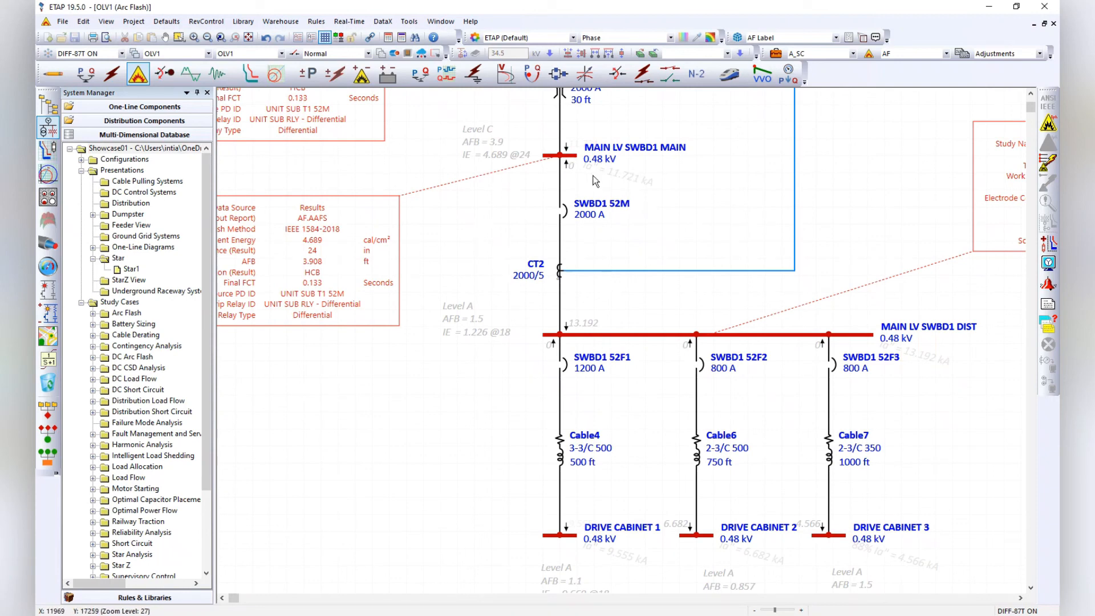
{"action": "mouse_move", "coordinate": [309, 251]}
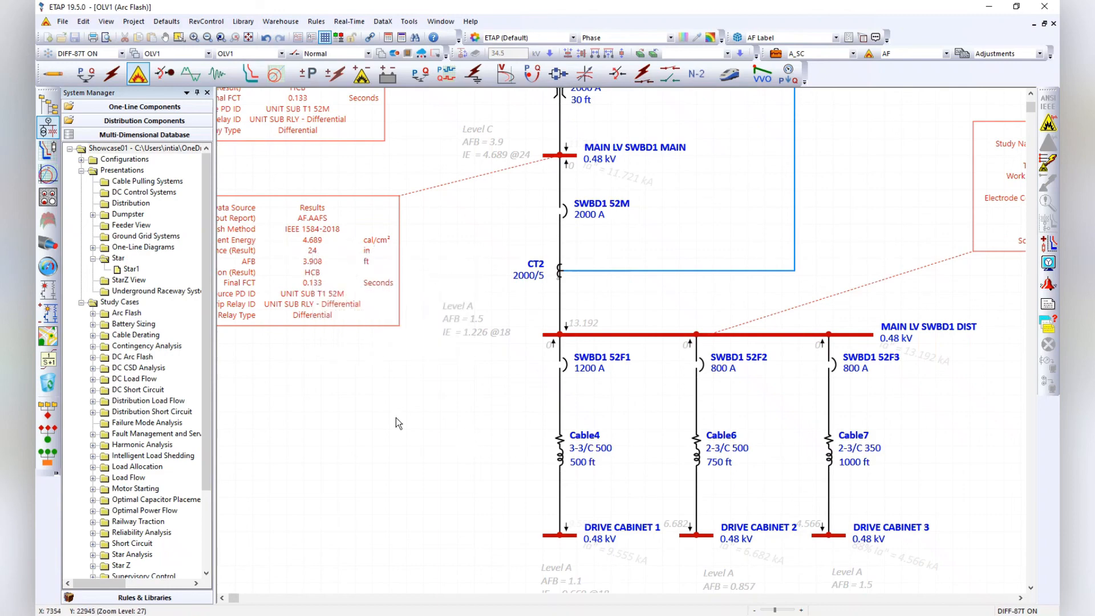
- Compare the UNIT SUB T1 SEC, MAIN LV SWBD1 MAIN and MAIN LV SWBD1 DIST datablocks with the UNIT SUB VM relay's location
{"action": "scroll", "coordinate": [398, 422], "scroll_direction": "up", "scroll_amount": 5}
{"action": "scroll", "coordinate": [368, 169], "scroll_direction": "up", "scroll_amount": 1}
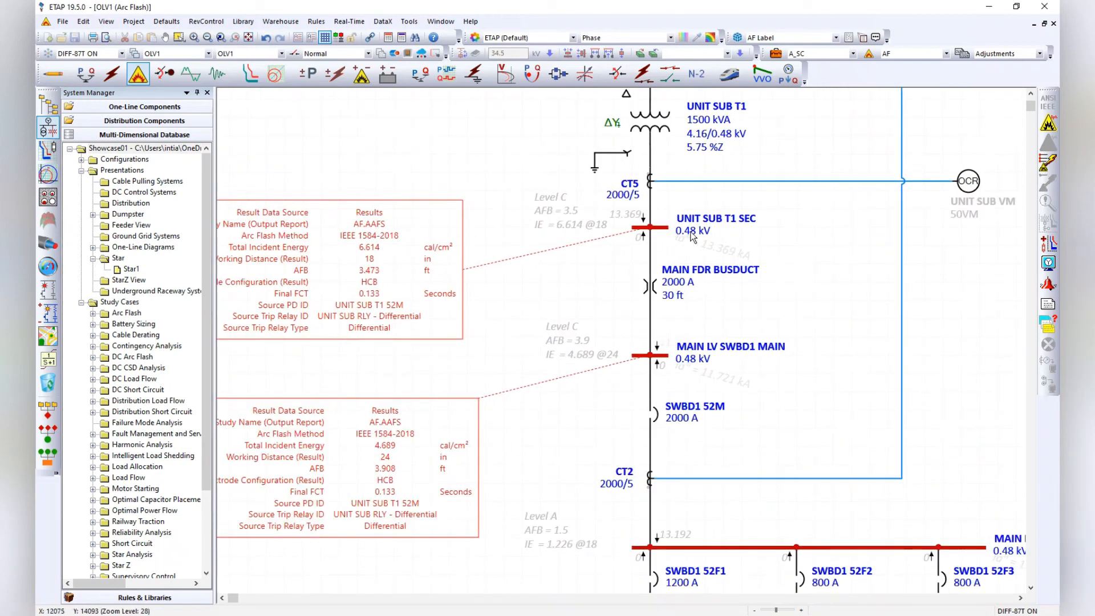
{"action": "scroll", "coordinate": [563, 403], "scroll_direction": "down", "scroll_amount": 2}
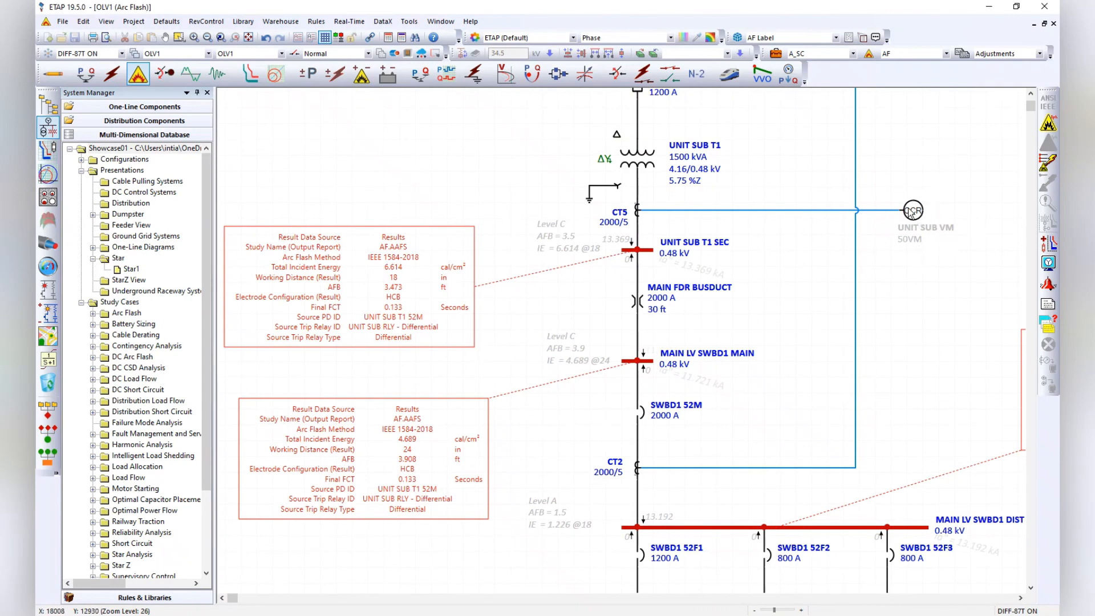
{"action": "scroll", "coordinate": [553, 455], "scroll_direction": "down", "scroll_amount": 3}
{"action": "scroll", "coordinate": [735, 456], "scroll_direction": "down", "scroll_amount": 1}
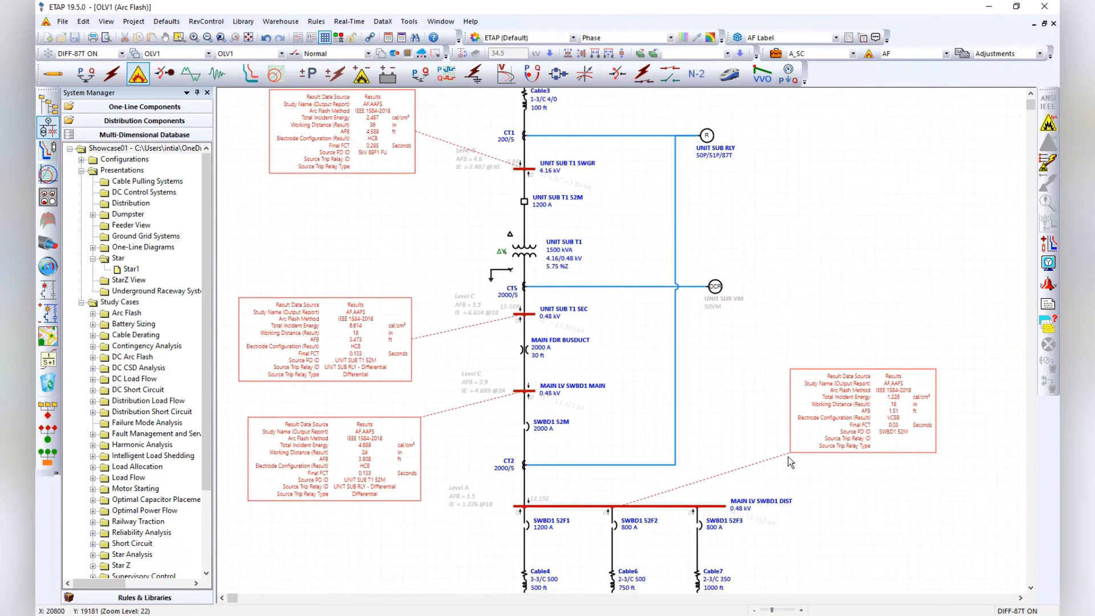
{"action": "scroll", "coordinate": [835, 452], "scroll_direction": "down", "scroll_amount": 1}
- Examine the DIFF-87T ON result at UNIT SUB T1 SWGR and the upstream devices from CT1 to MAIN SUB
{"action": "scroll", "coordinate": [308, 140], "scroll_direction": "up", "scroll_amount": 3}
{"action": "scroll", "coordinate": [307, 139], "scroll_direction": "up", "scroll_amount": 5}
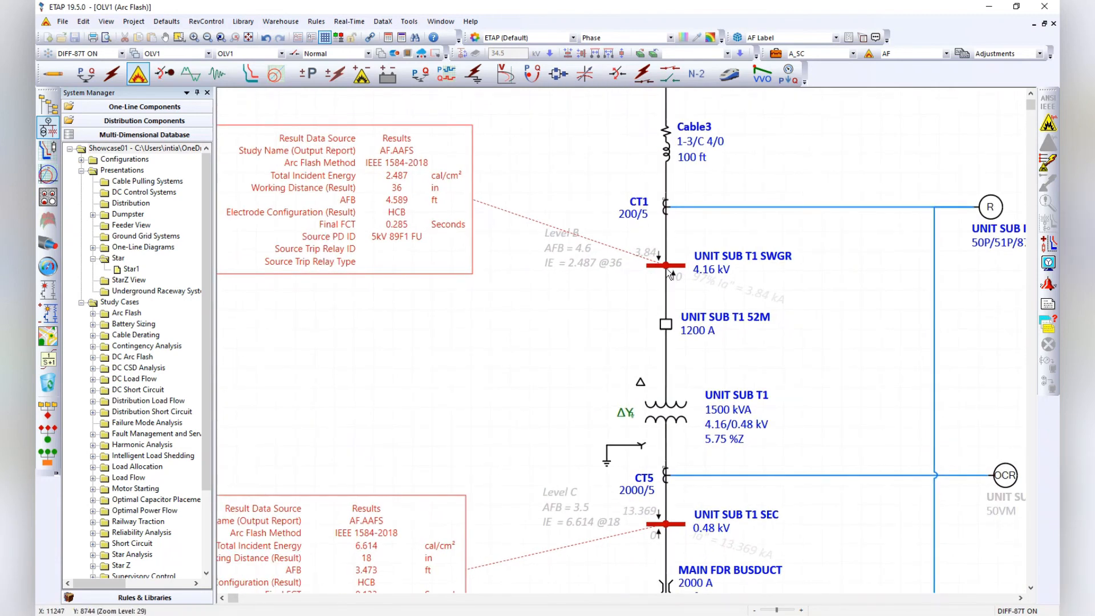
{"action": "mouse_move", "coordinate": [668, 269]}
{"action": "scroll", "coordinate": [773, 451], "scroll_direction": "down", "scroll_amount": 2}
{"action": "scroll", "coordinate": [430, 381], "scroll_direction": "down", "scroll_amount": 2}
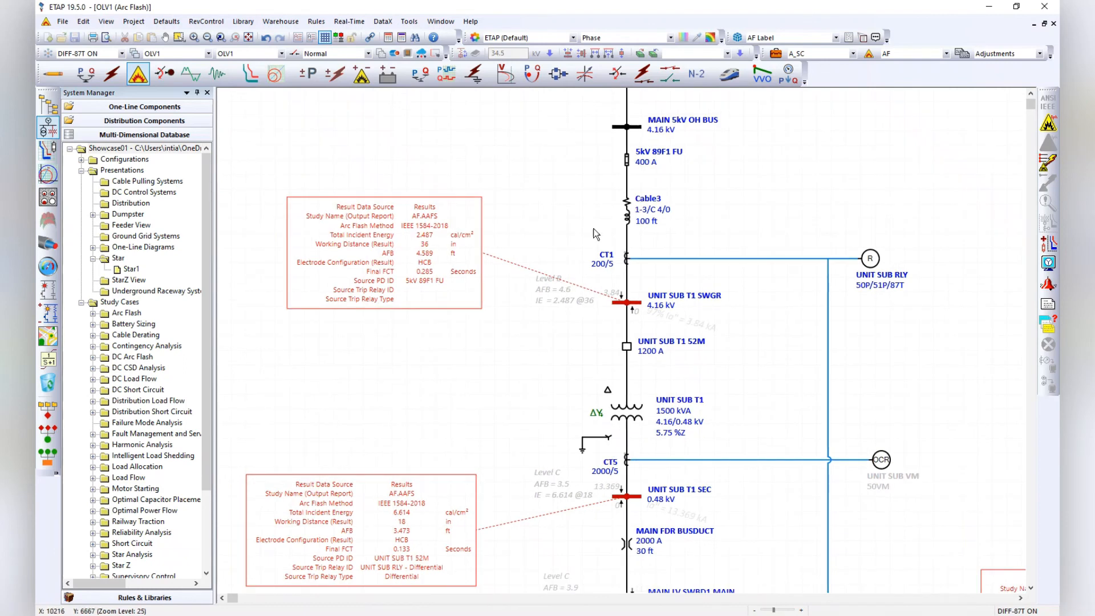
{"action": "scroll", "coordinate": [568, 247], "scroll_direction": "down", "scroll_amount": 2}
{"action": "scroll", "coordinate": [570, 247], "scroll_direction": "up", "scroll_amount": 5}
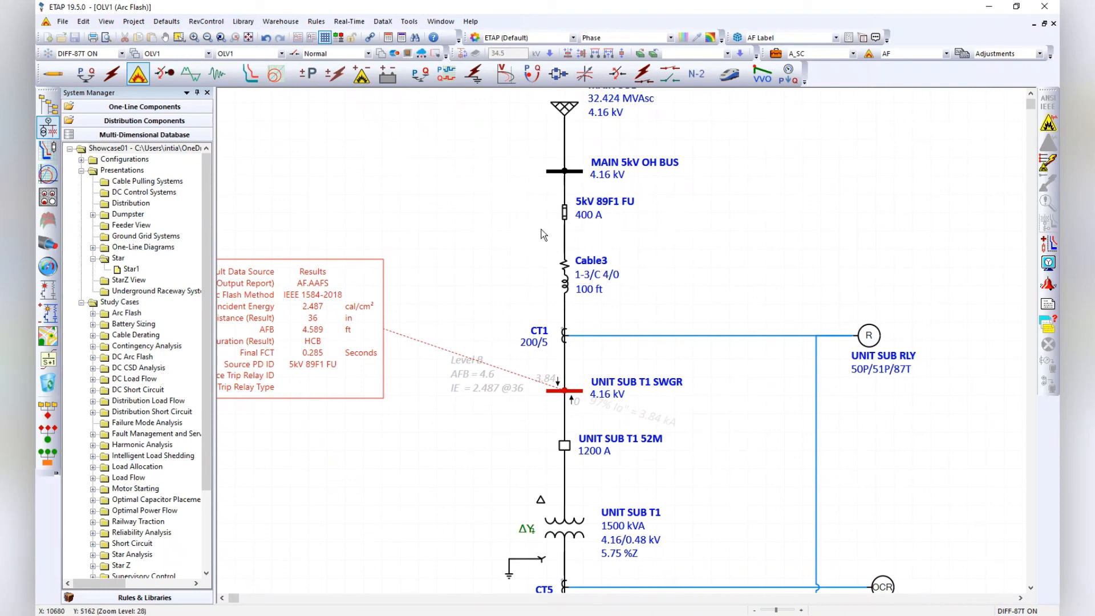
- Review the whole CT1 to CT2 differential zone and the datablocks of the buses inside it
{"action": "scroll", "coordinate": [556, 190], "scroll_direction": "down", "scroll_amount": 6}
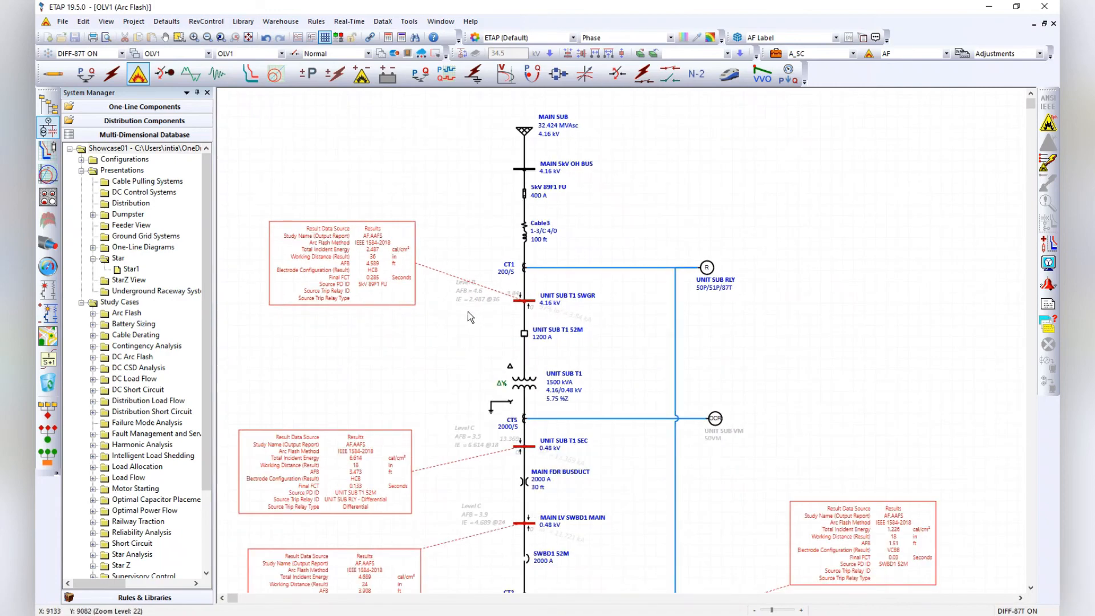
{"action": "scroll", "coordinate": [402, 378], "scroll_direction": "down", "scroll_amount": 3}
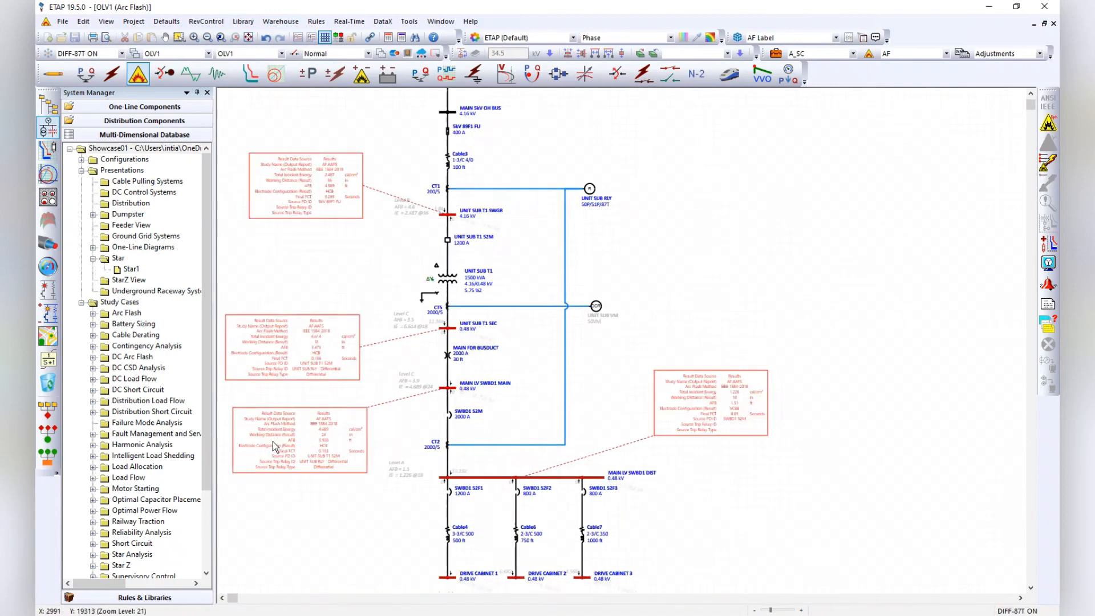
{"action": "scroll", "coordinate": [403, 379], "scroll_direction": "up", "scroll_amount": 5}
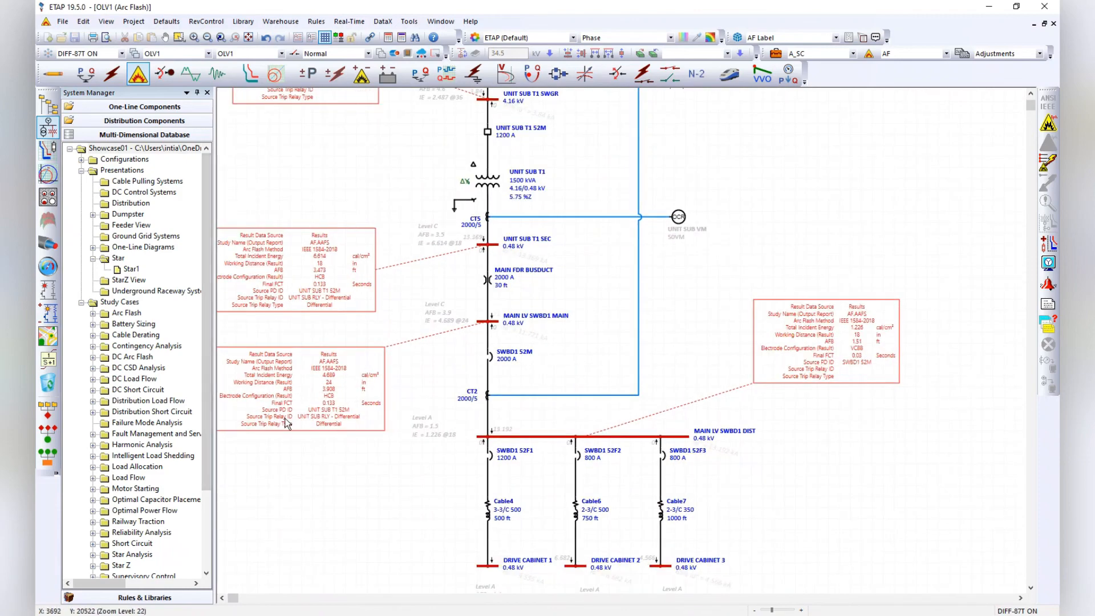
{"action": "scroll", "coordinate": [793, 325], "scroll_direction": "down", "scroll_amount": 1}
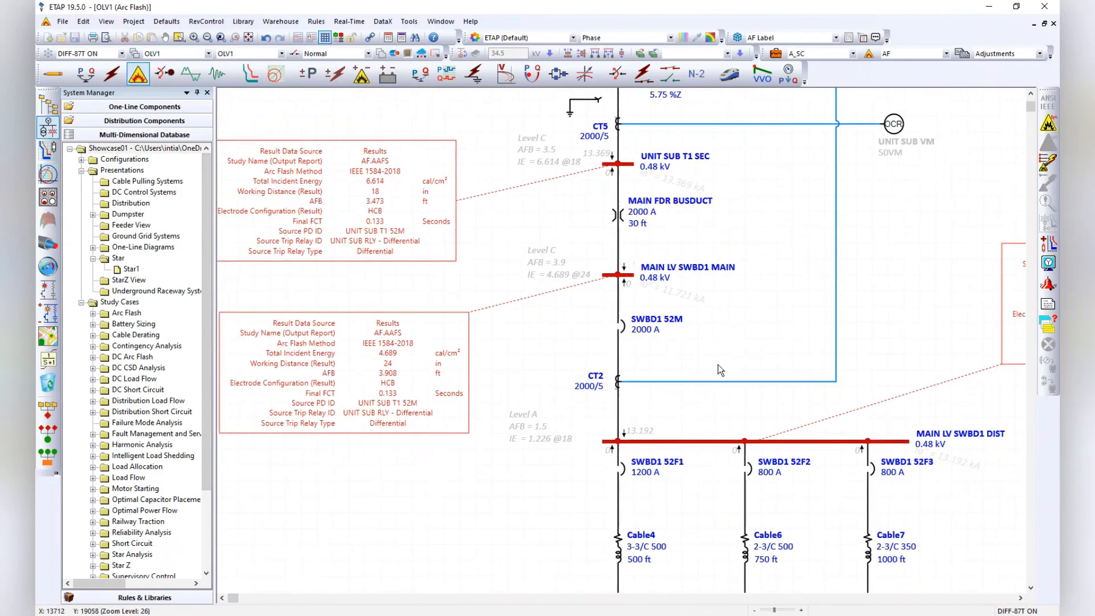